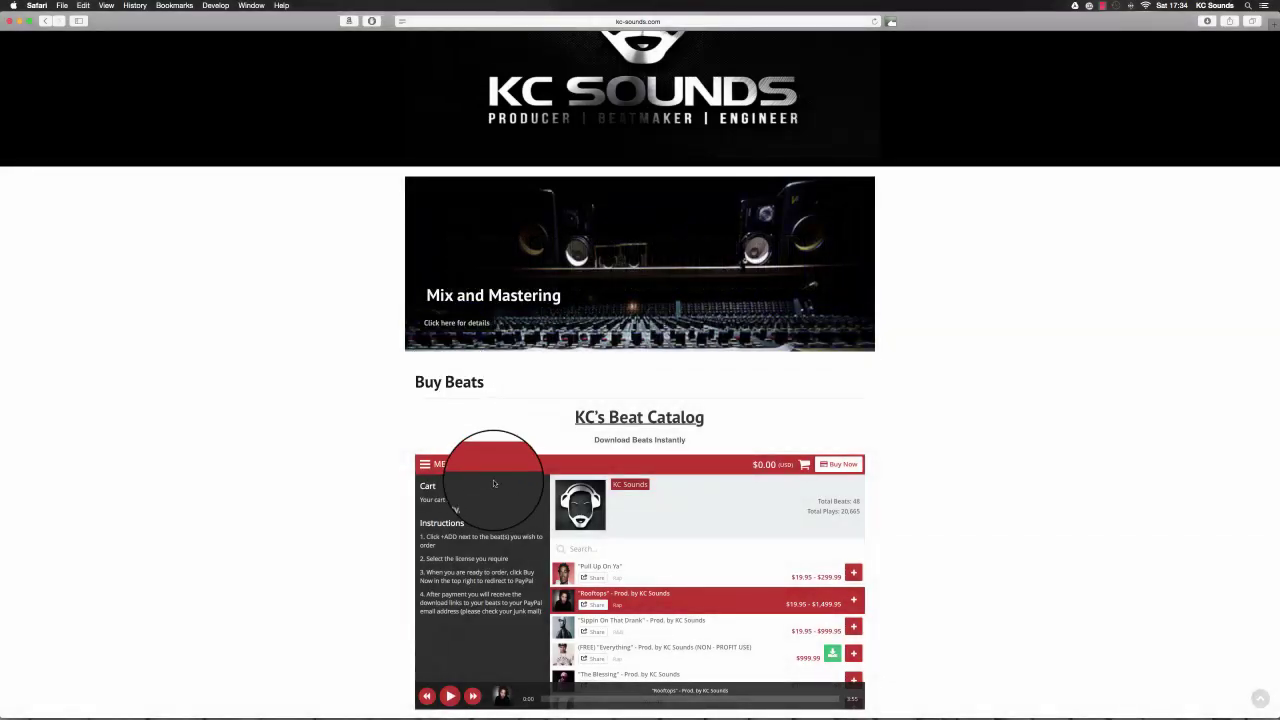
- Switch from the KC Sounds Buy Beats page in Safari to Logic Pro X
mouse_move(343, 690)
click(270, 700)
- Start a new empty project and browse the new-track dialog's instrument list, which offers EZkeys
click(83, 6)
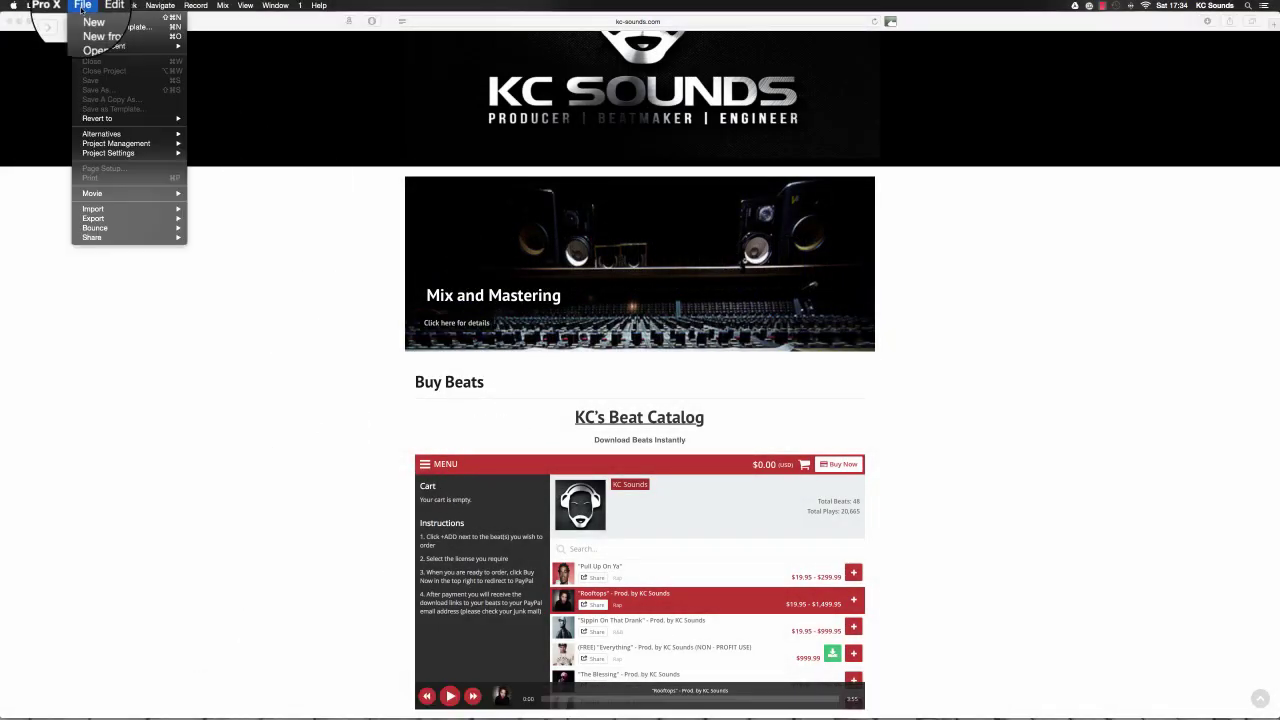
click(83, 6)
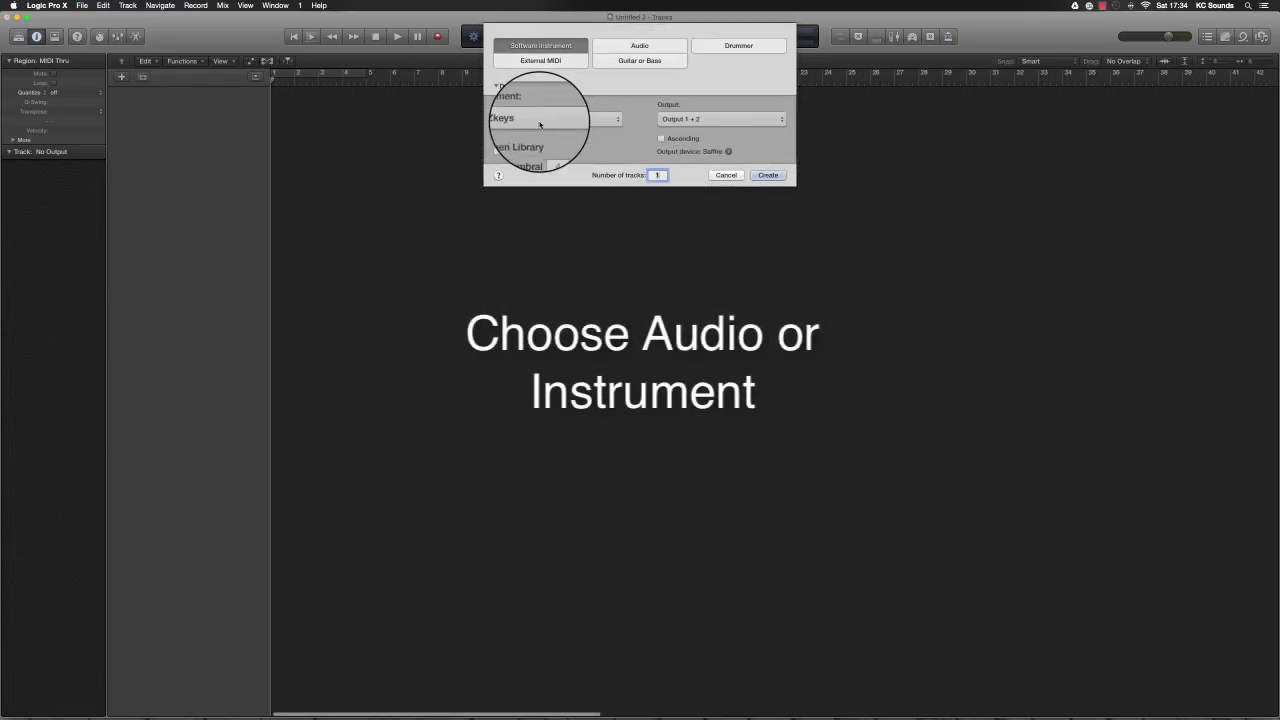
click(528, 120)
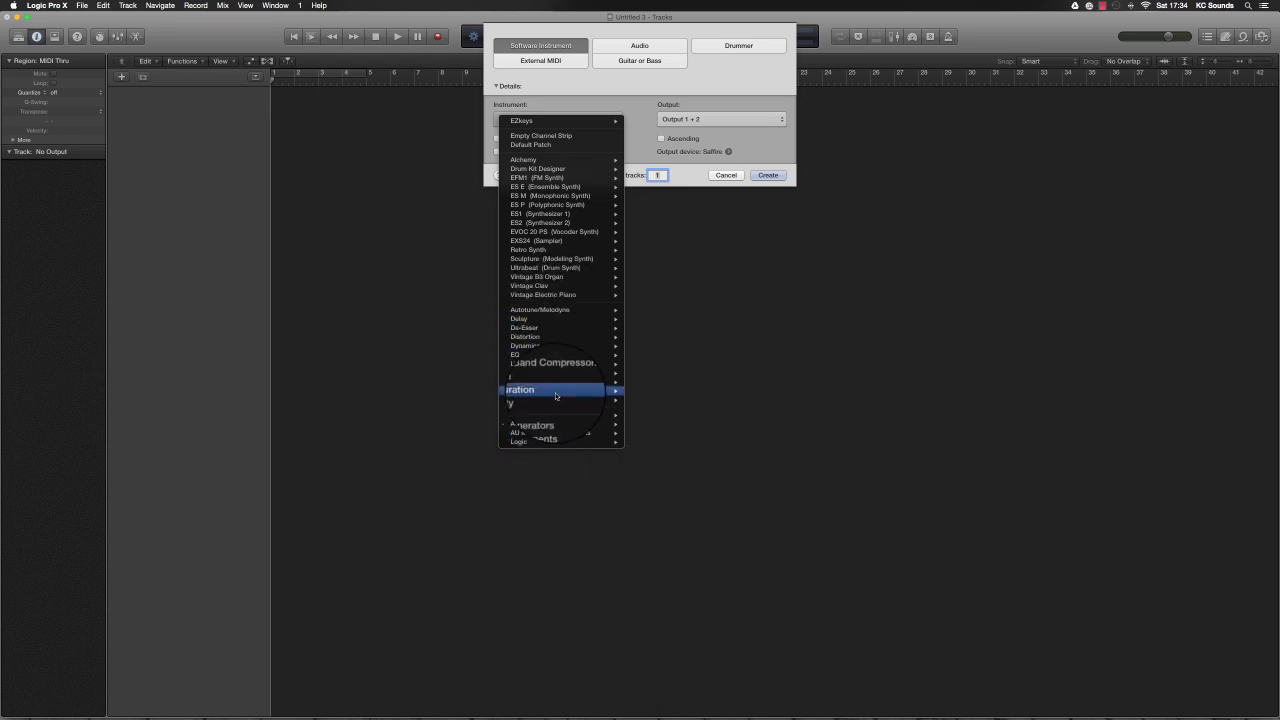
mouse_move(550, 430)
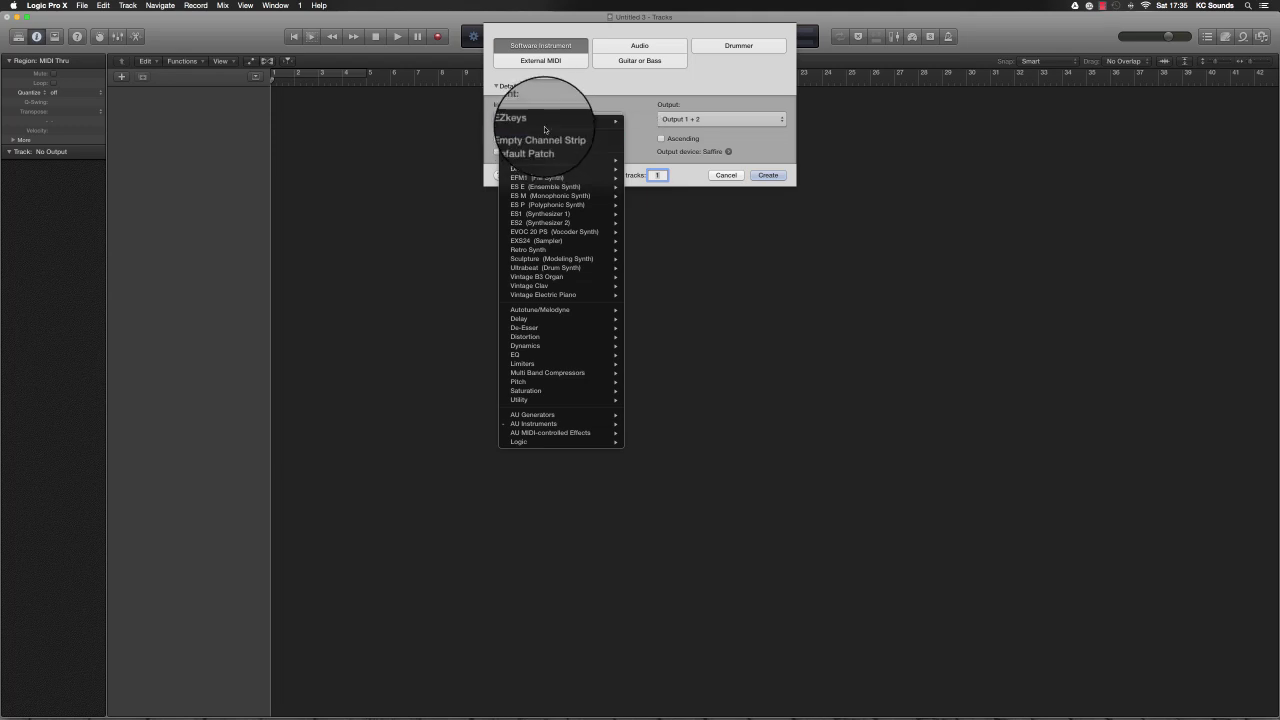
mouse_move(547, 121)
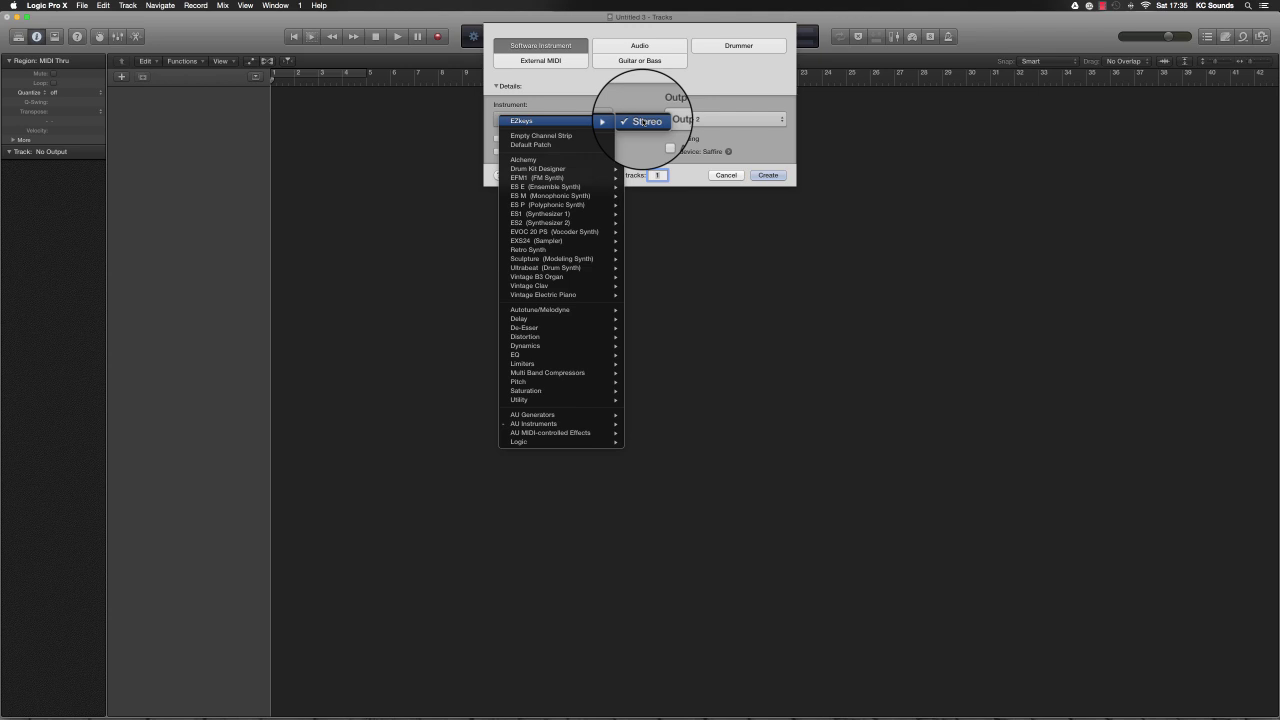
- Compare the Audio, Drummer and Guitar or Bass track types, settling on Software Instrument with EZkeys
click(640, 47)
click(640, 47)
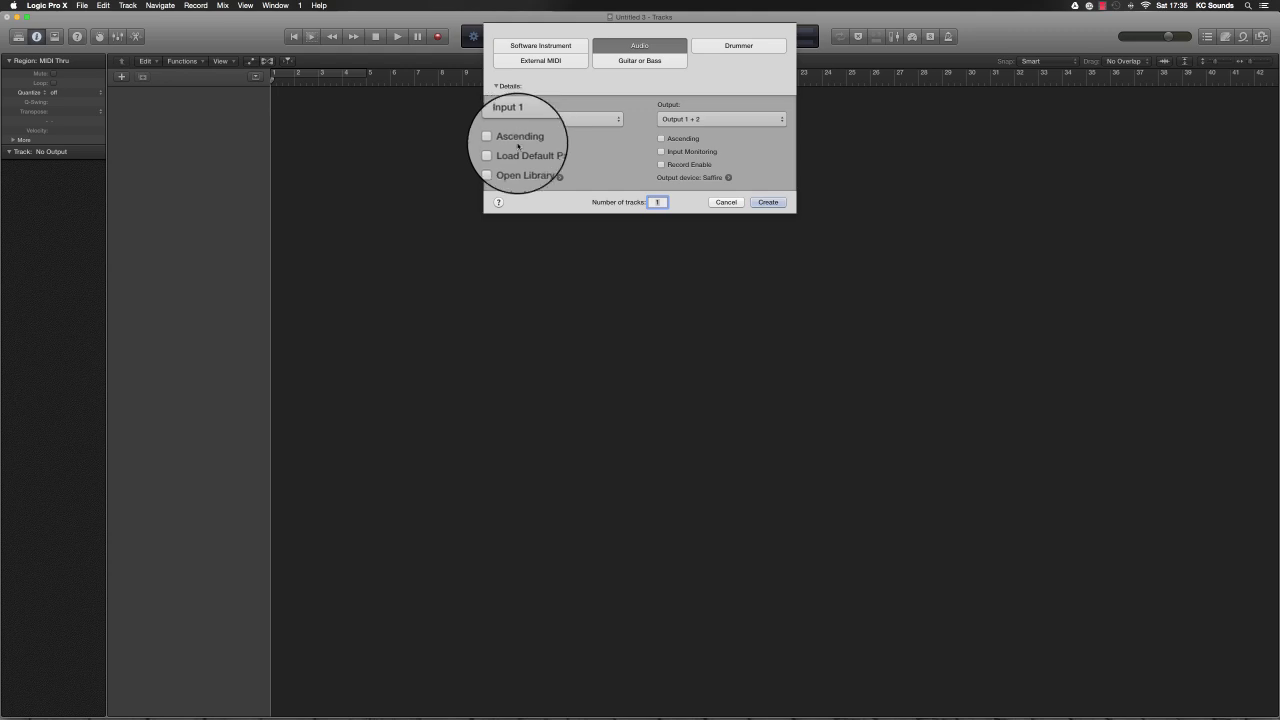
click(733, 49)
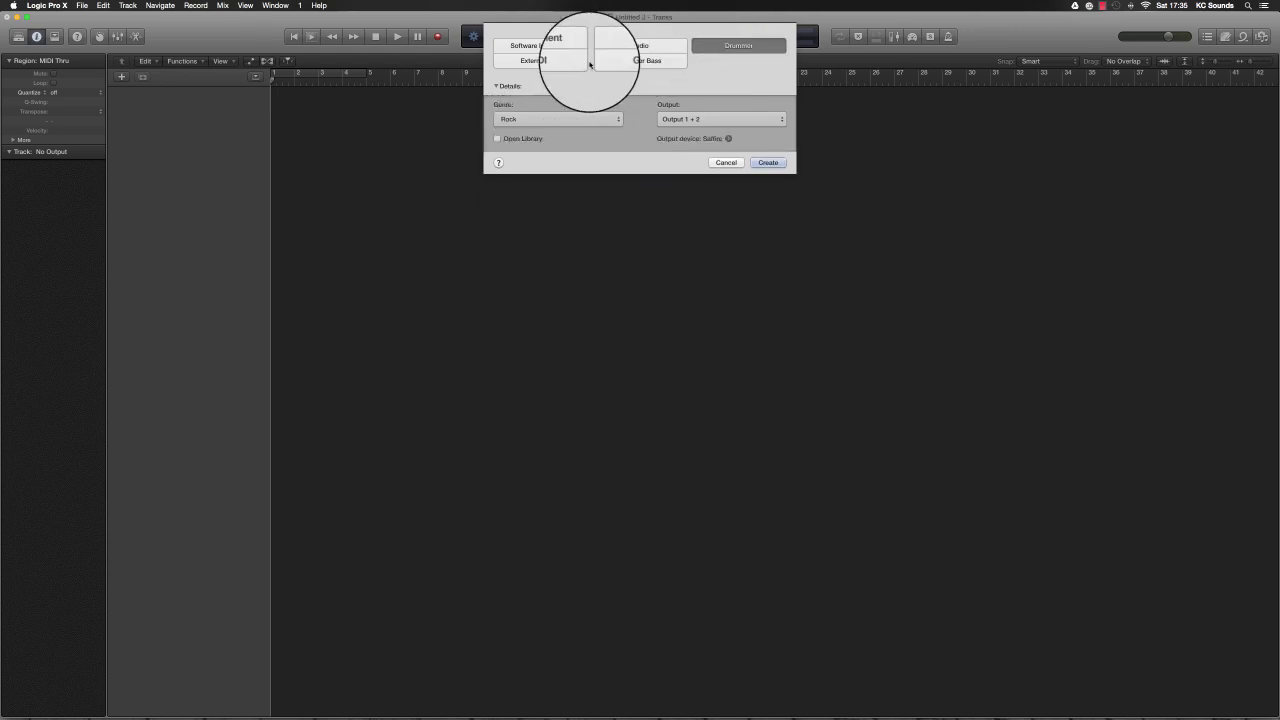
click(640, 61)
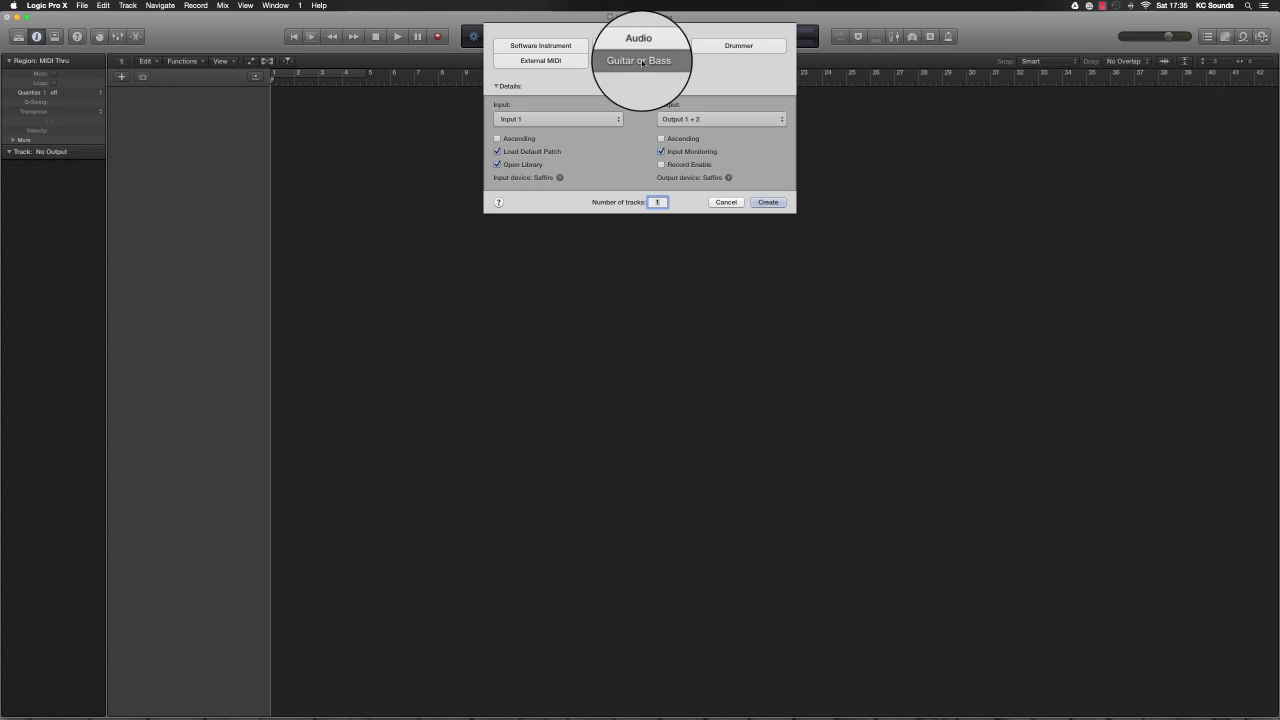
click(565, 47)
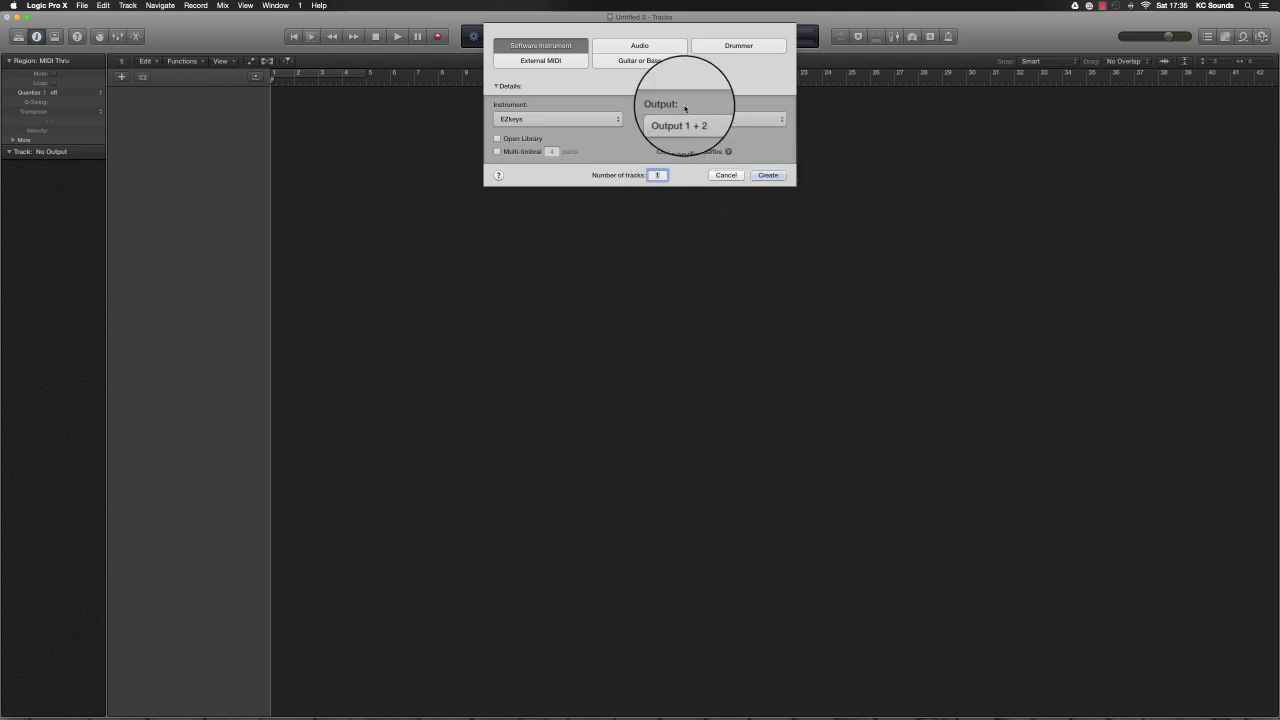
- Create the EZkeys instrument track Inst 1 and close the EZkeys plugin window
click(765, 175)
drag(49, 65, 595, 225)
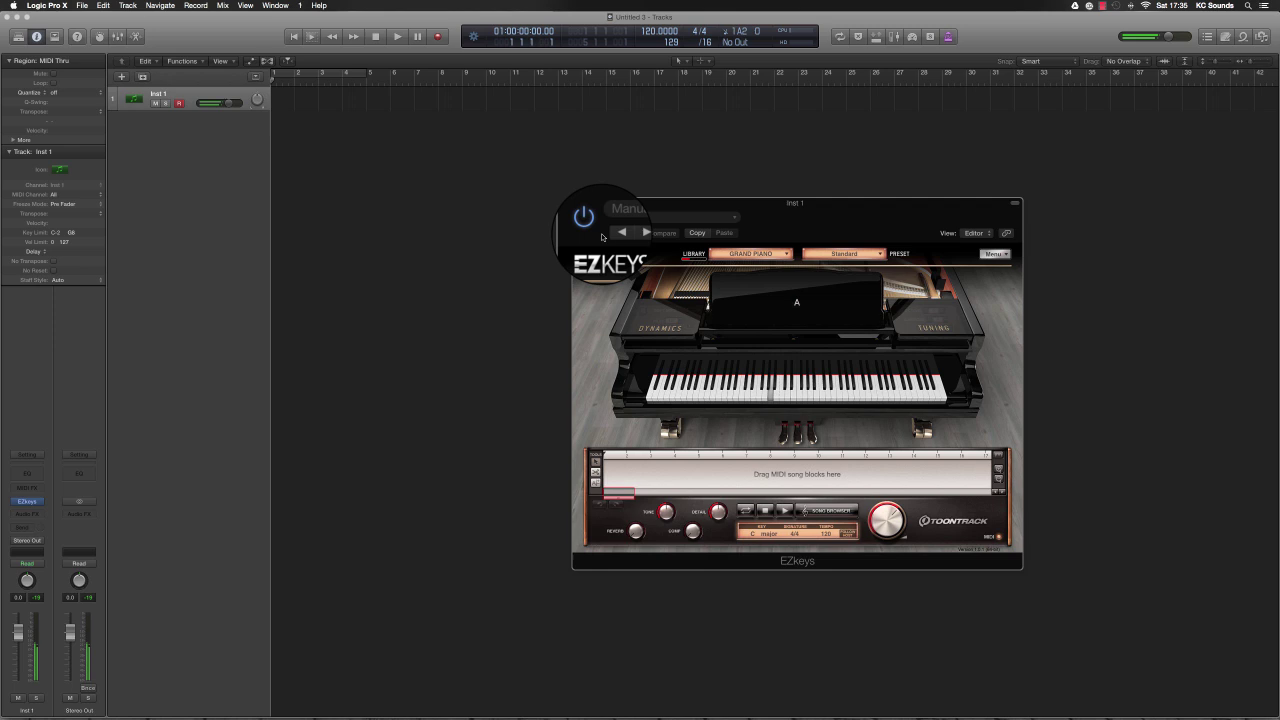
click(578, 205)
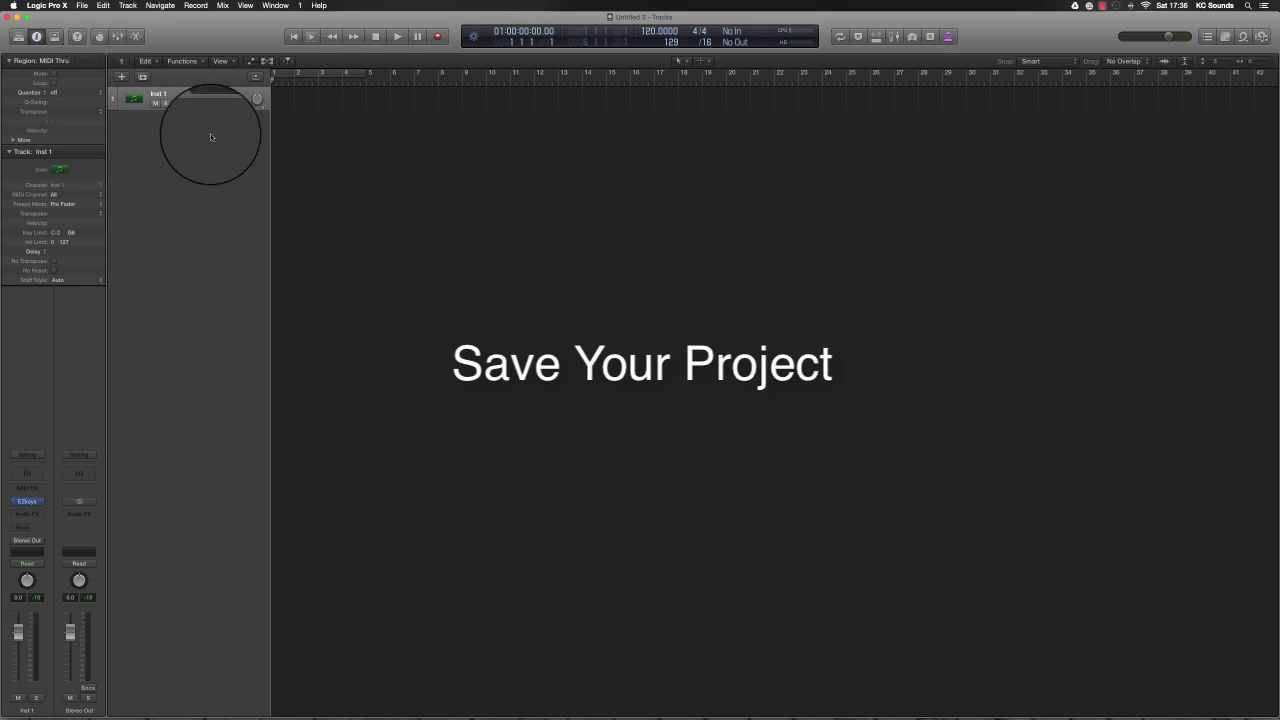
- Open Save As and set the save location to the Logic Pro X folder
click(83, 6)
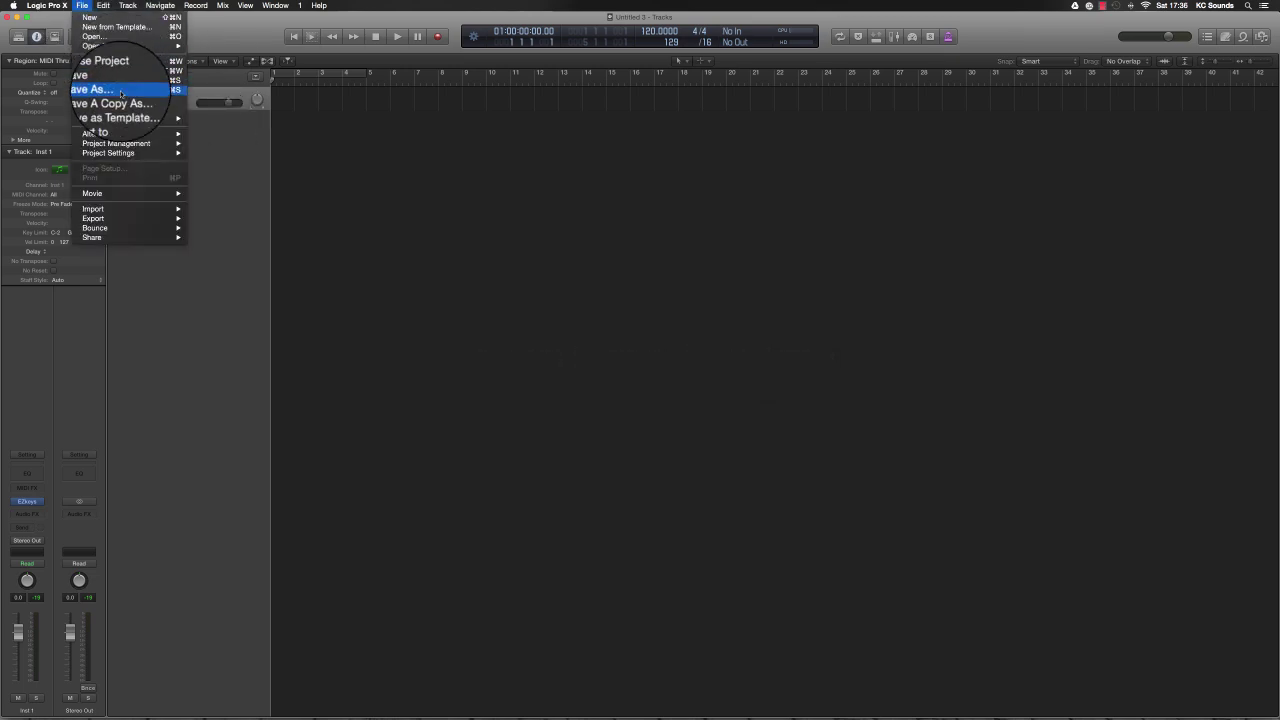
click(121, 90)
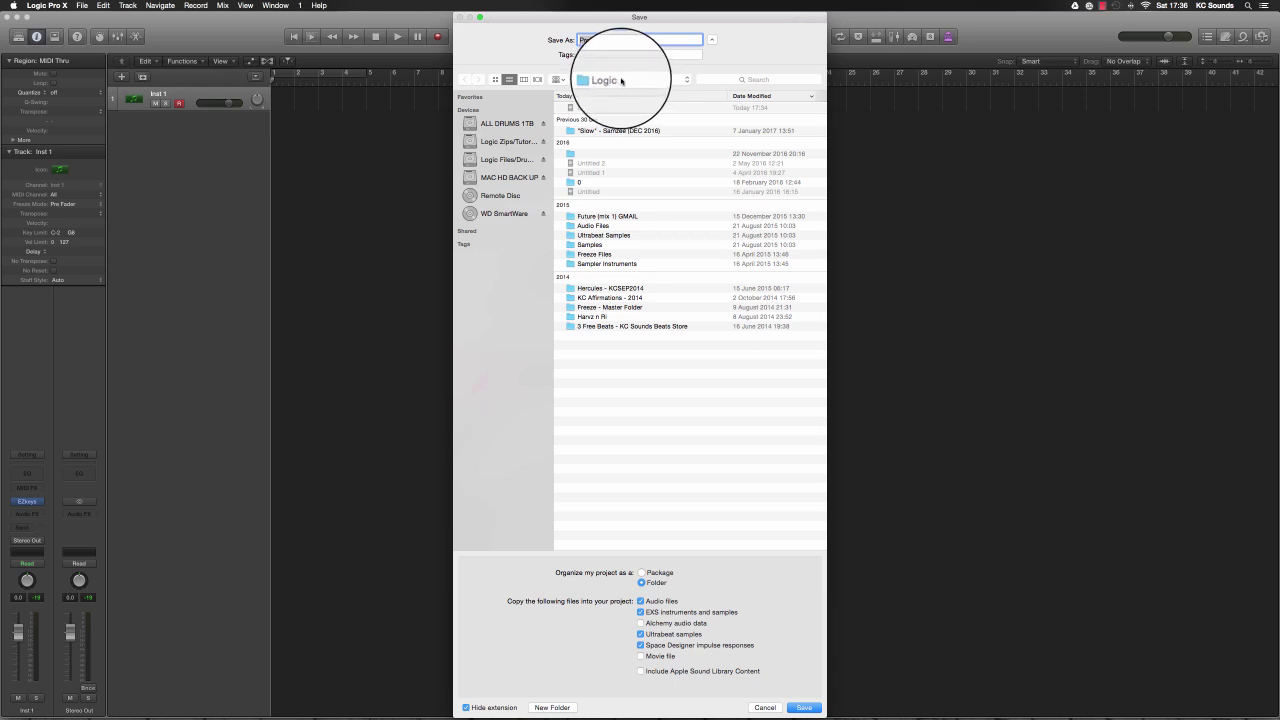
click(620, 80)
click(620, 80)
click(620, 80)
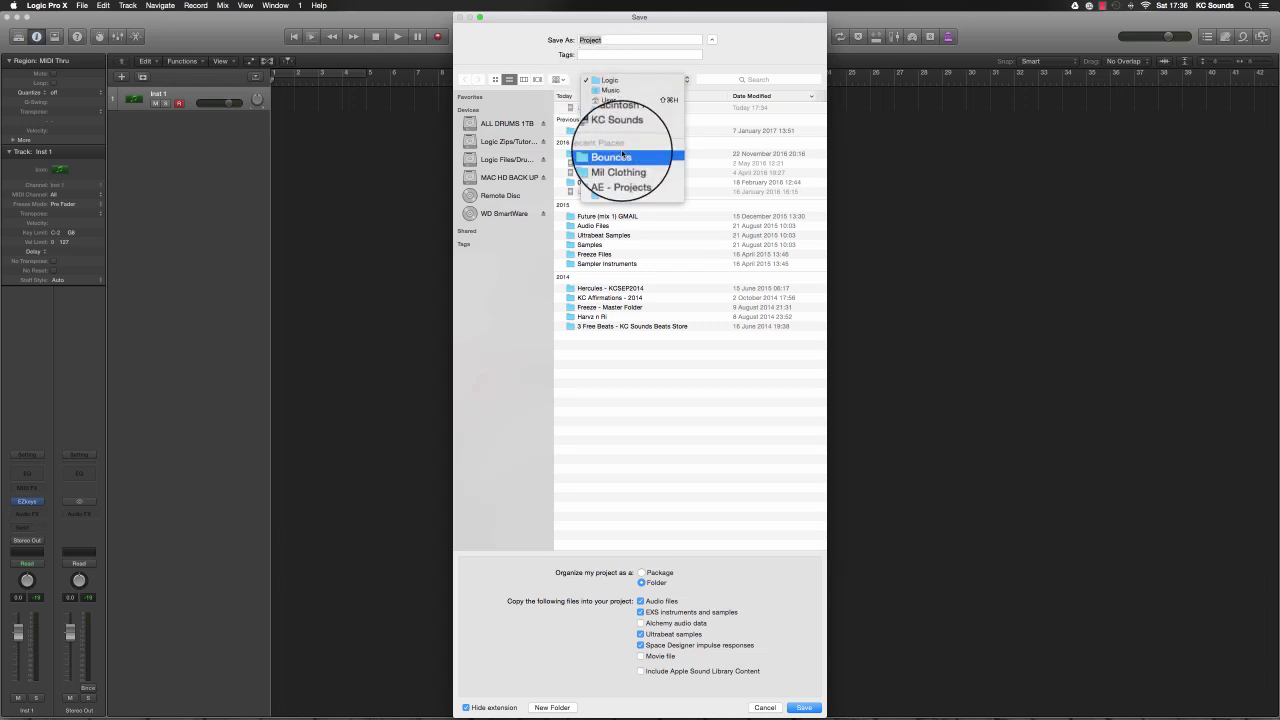
click(622, 156)
click(621, 80)
click(625, 103)
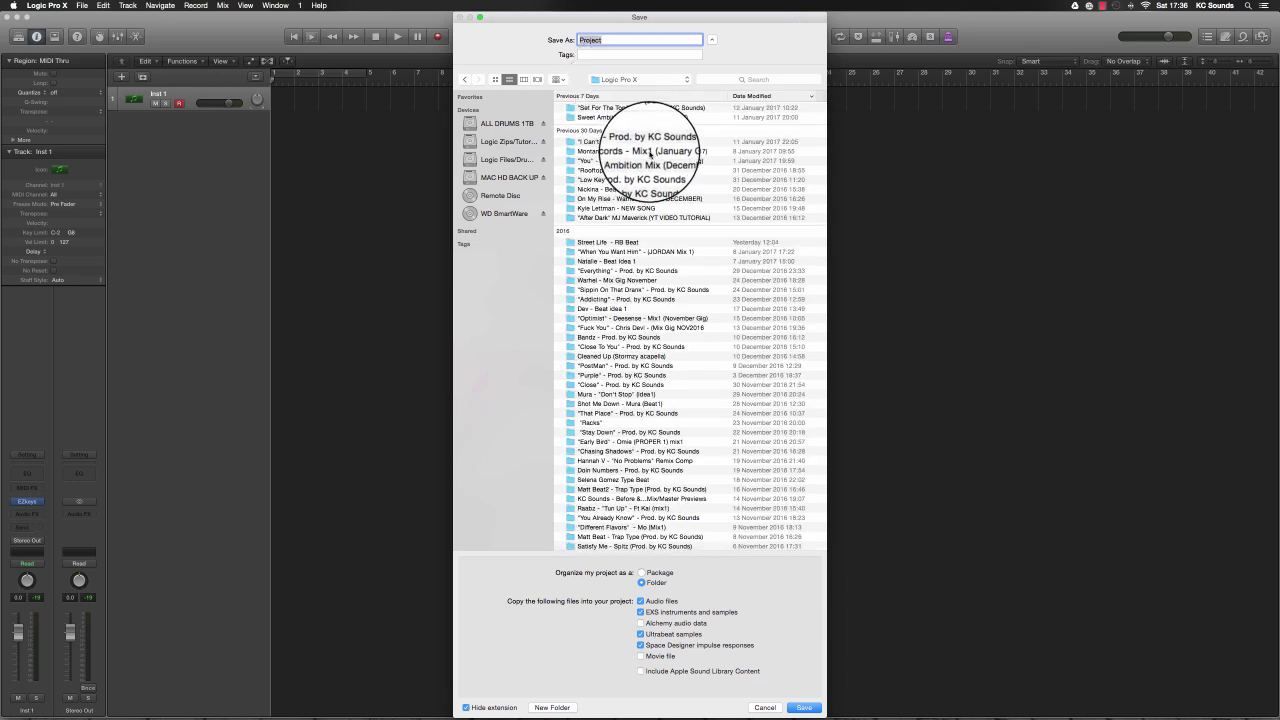
- Save the project as 'Getting Started in Logic Pro X' with audio files and EXS samples copied
double_click(607, 39)
text(Getting Started in Logic Pro X)
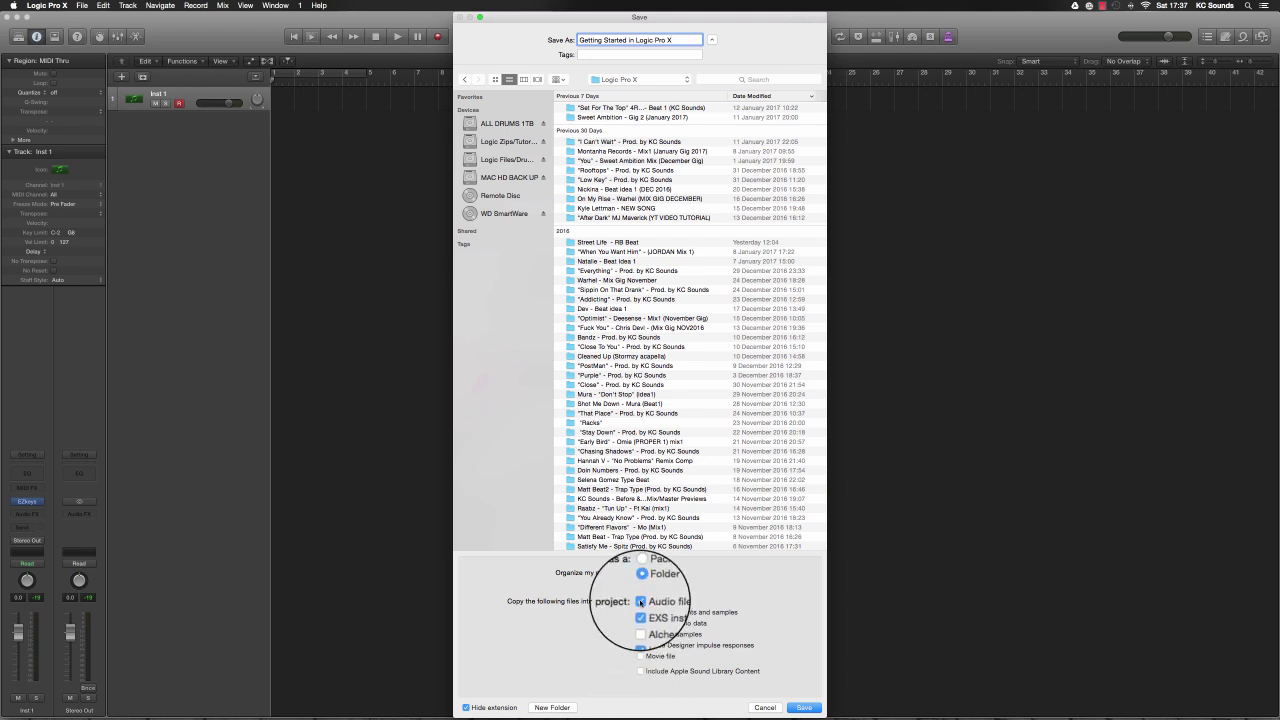
click(640, 602)
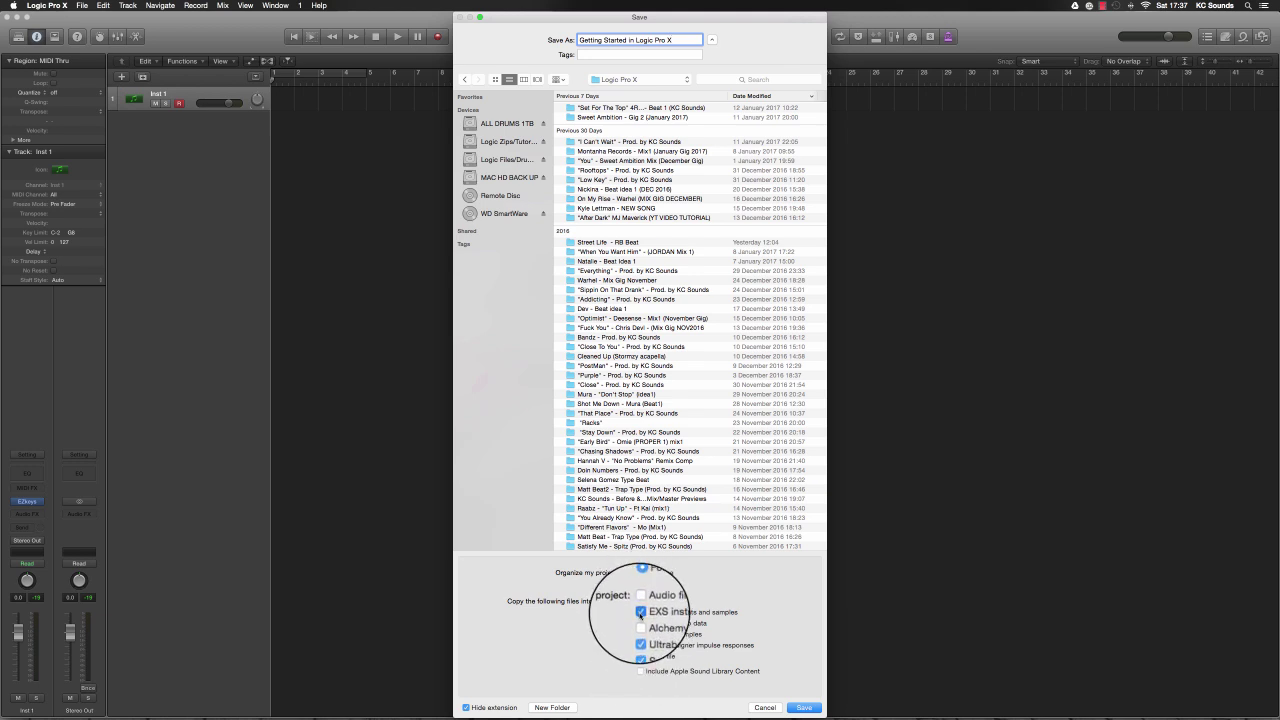
click(640, 616)
click(641, 603)
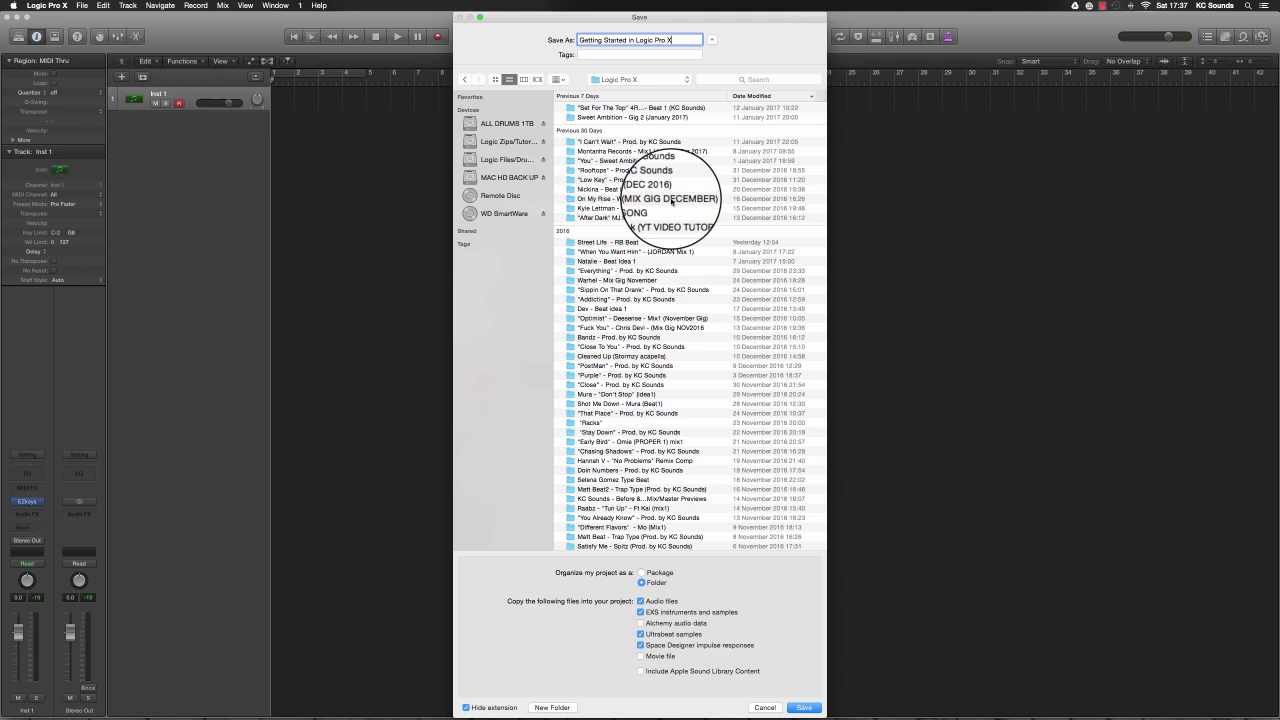
key(Return)
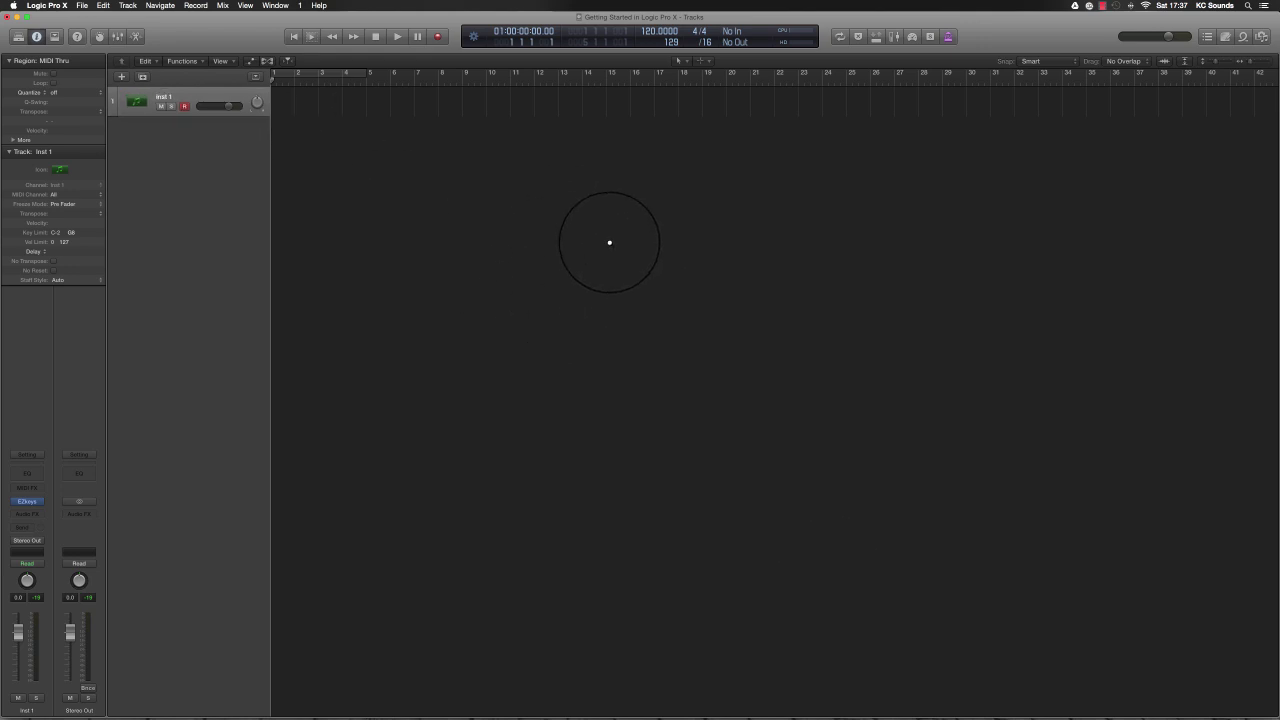
- Show the Apple Loops browser filtered to Urban beats
key(z)
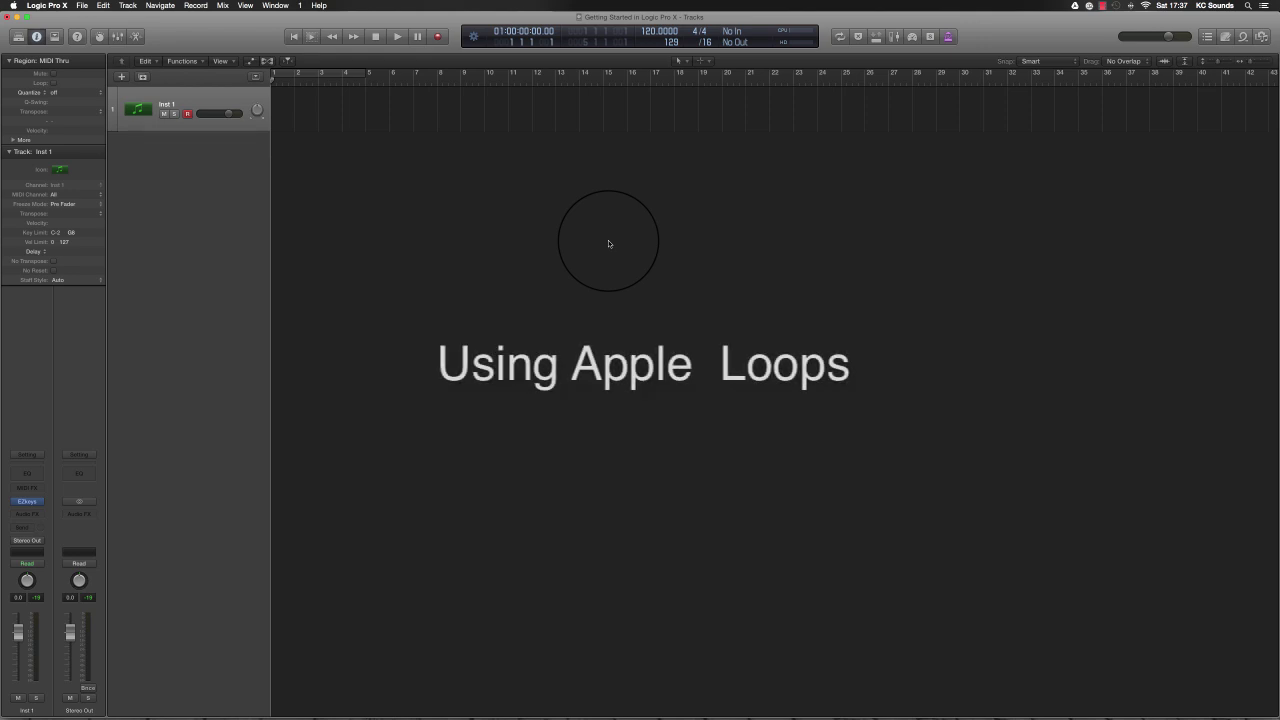
scroll(342, 143, left, 1)
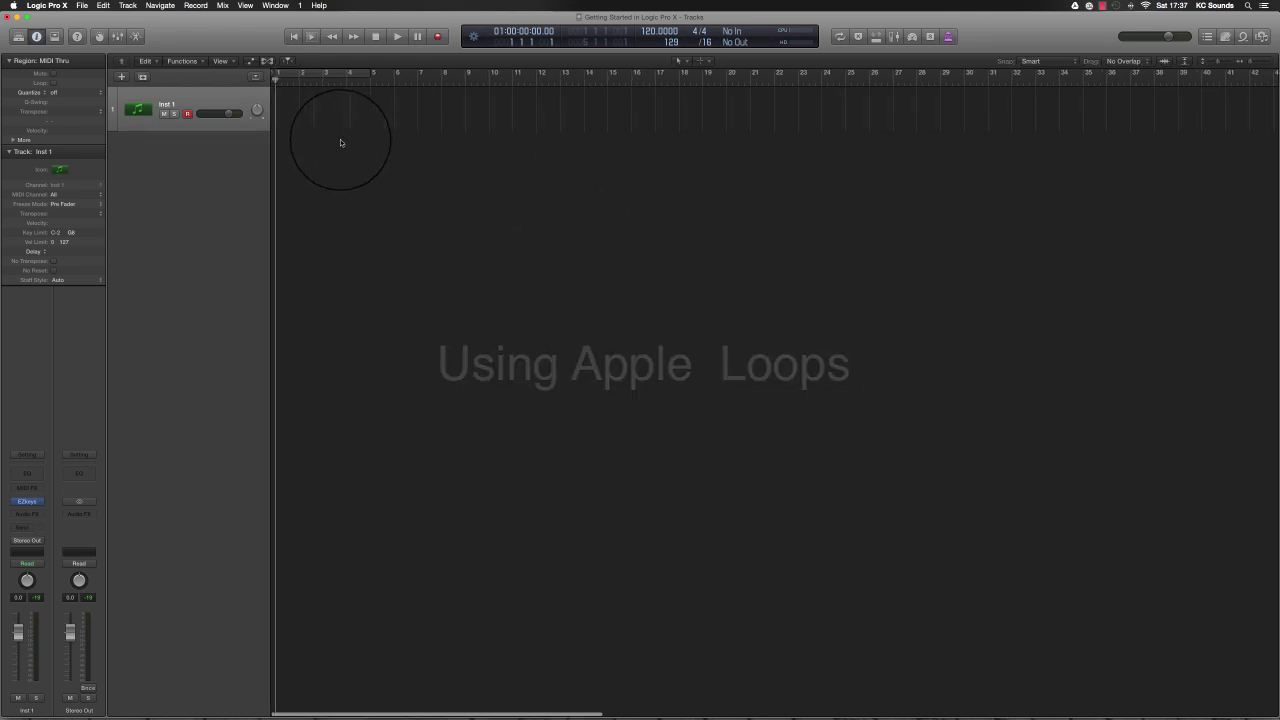
click(1243, 37)
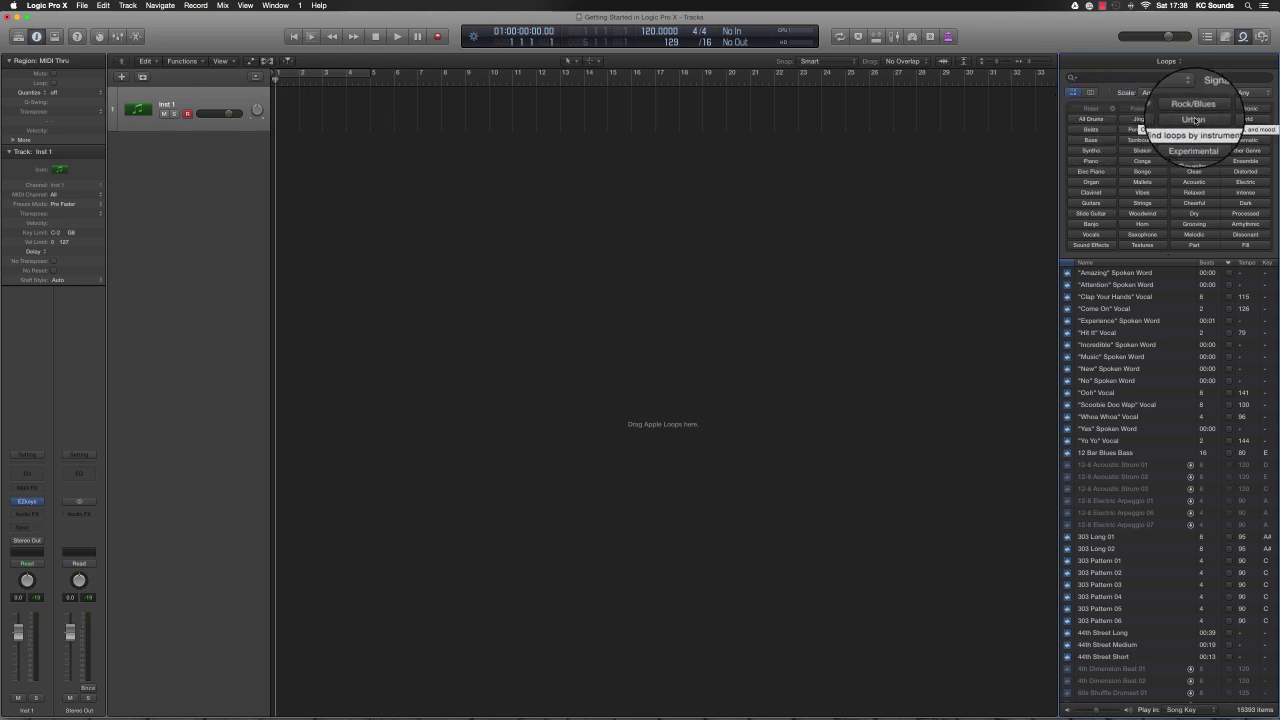
click(1193, 120)
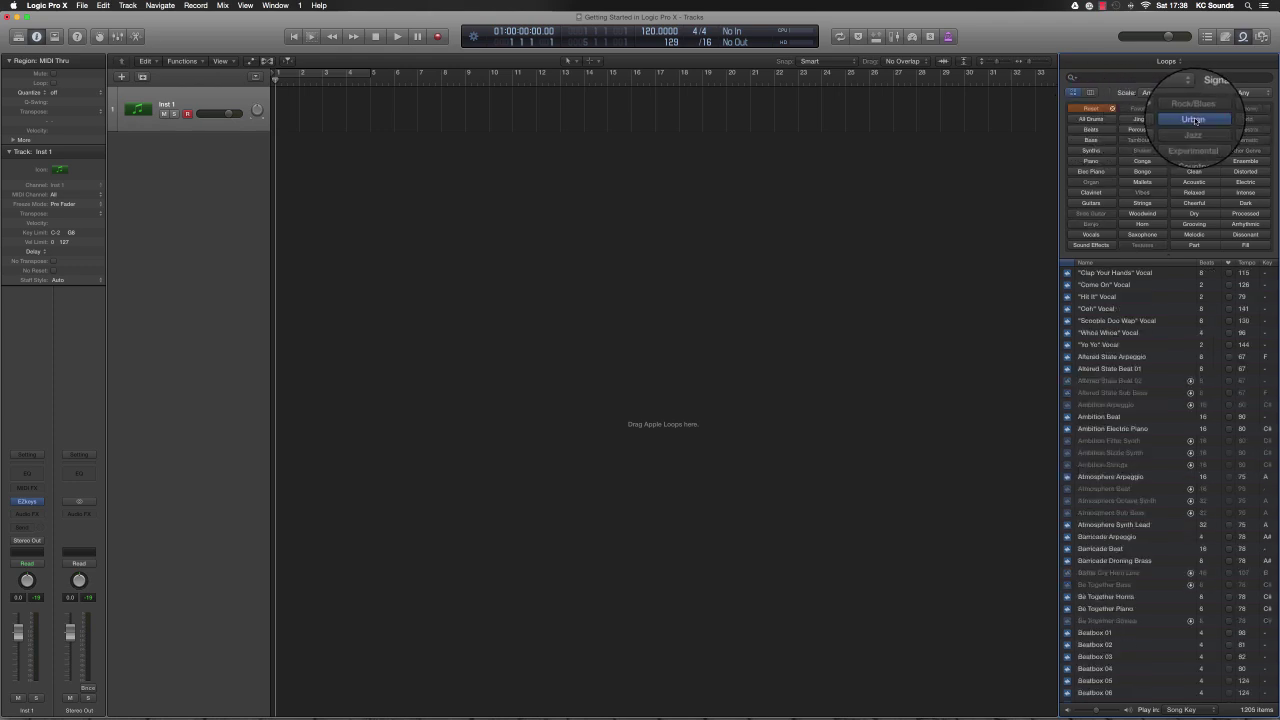
click(1097, 132)
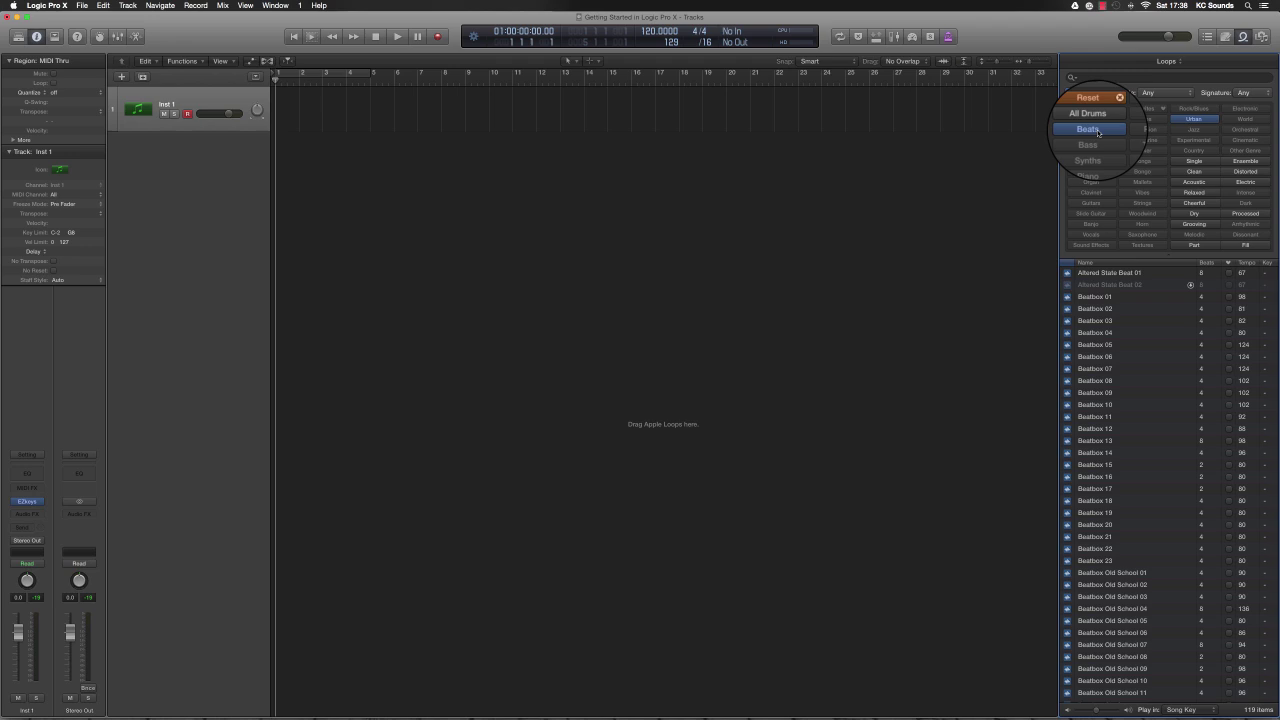
scroll(1107, 372, down, 5)
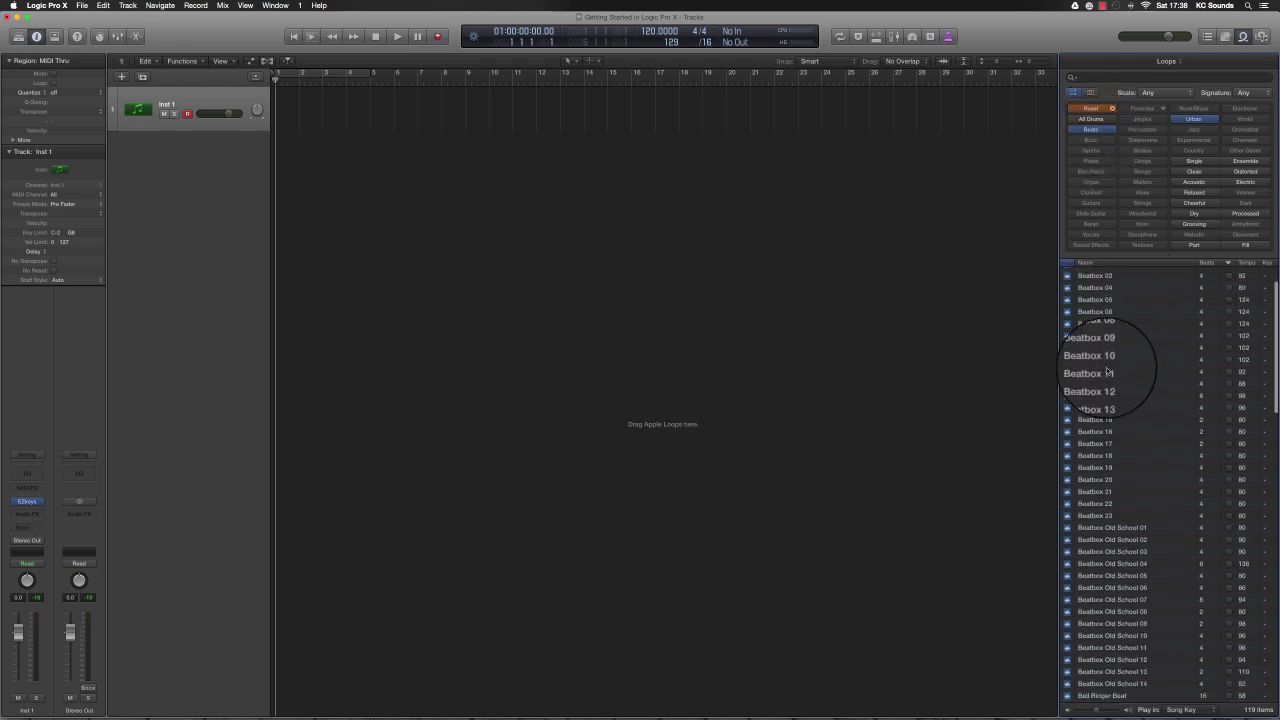
scroll(1104, 395, down, 2)
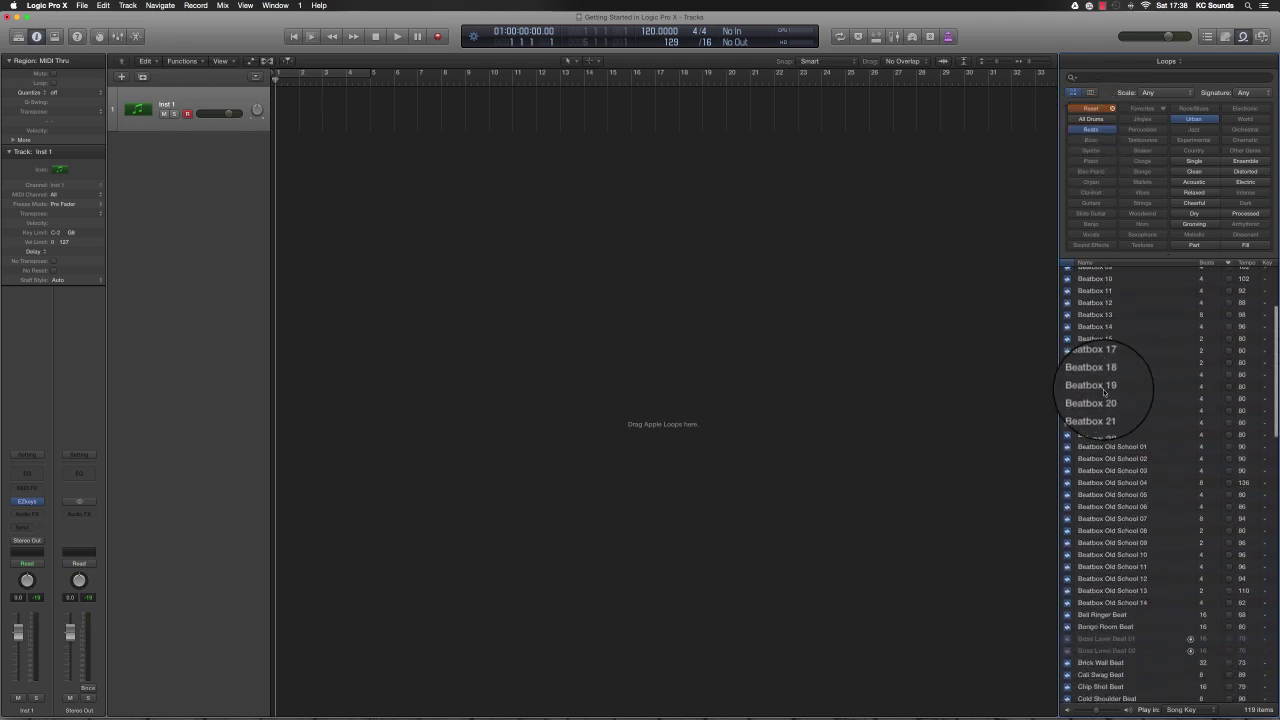
scroll(1103, 440, up, 5)
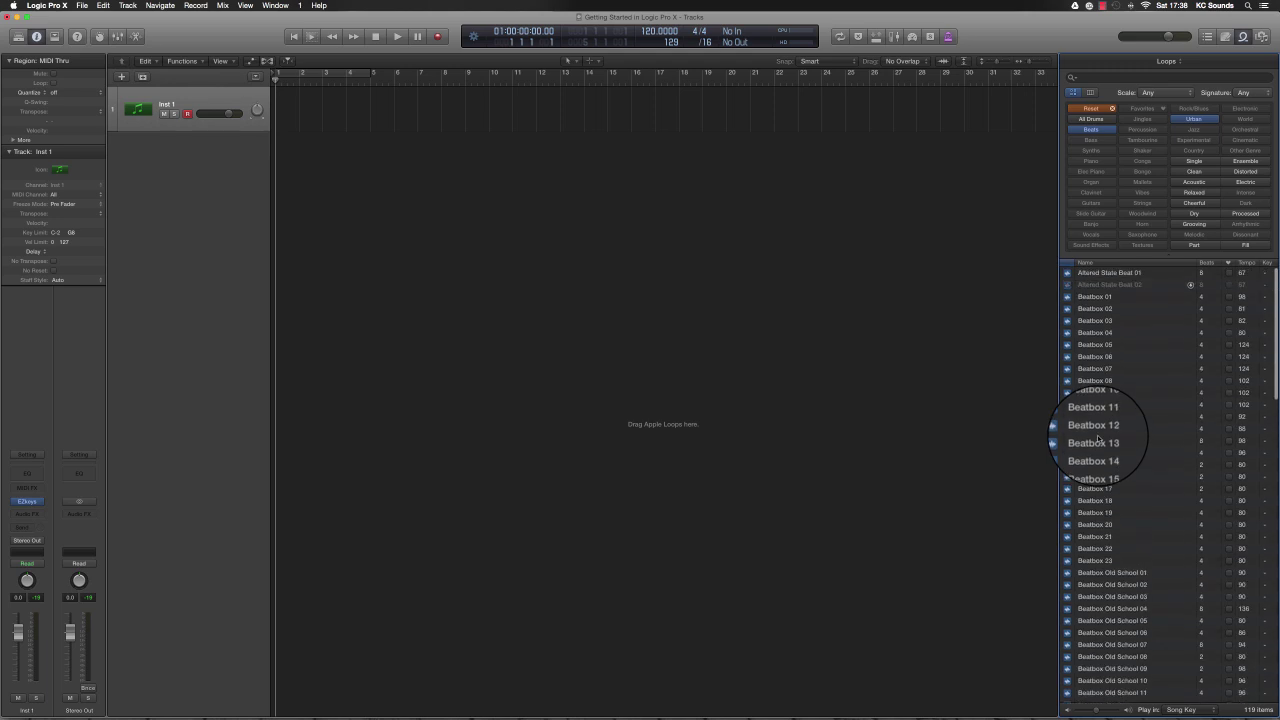
- Audition loops from Beatbox 01 to Knuckle Down Beat 01, then select Altered State Beat 01
click(1095, 300)
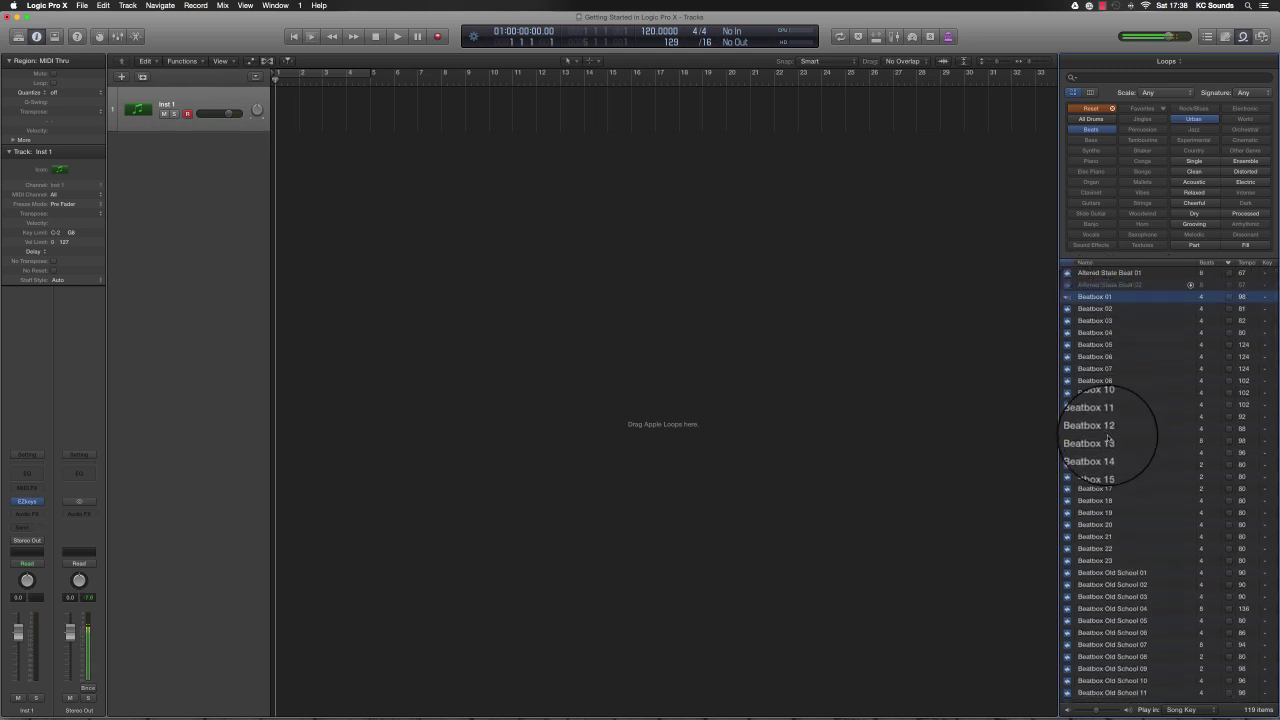
click(1113, 585)
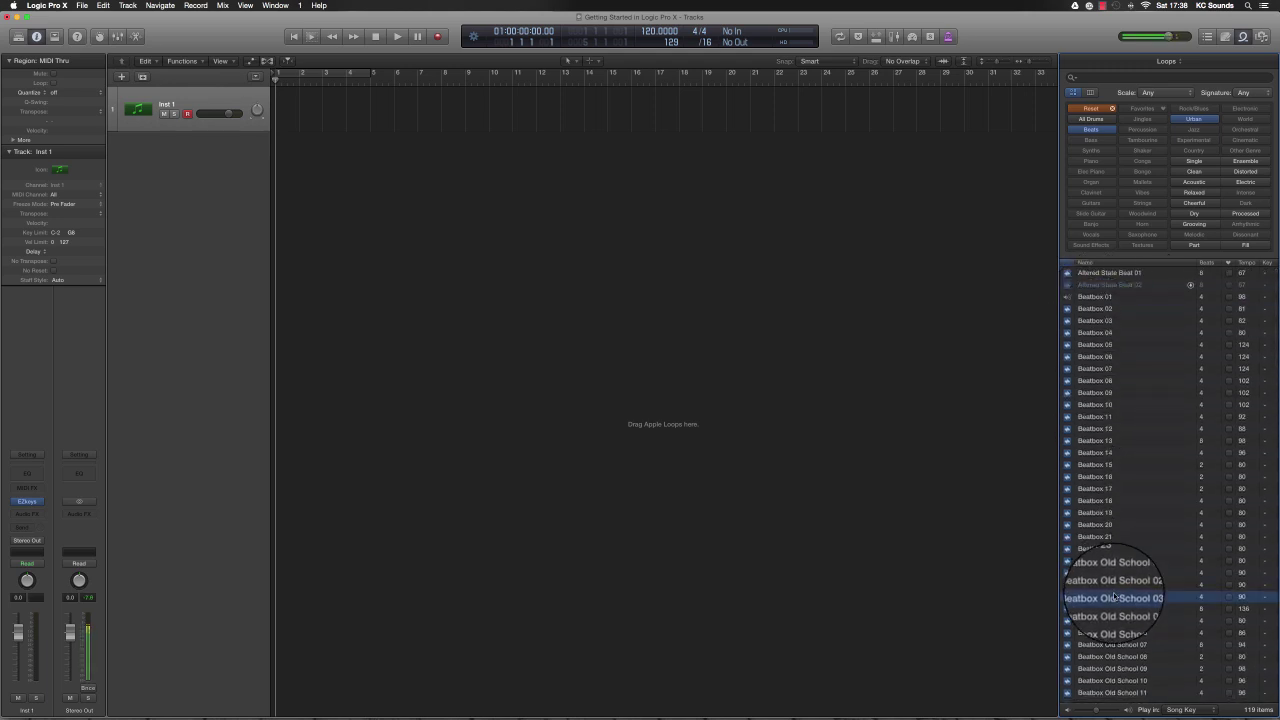
scroll(1110, 590, down, 12)
click(1107, 647)
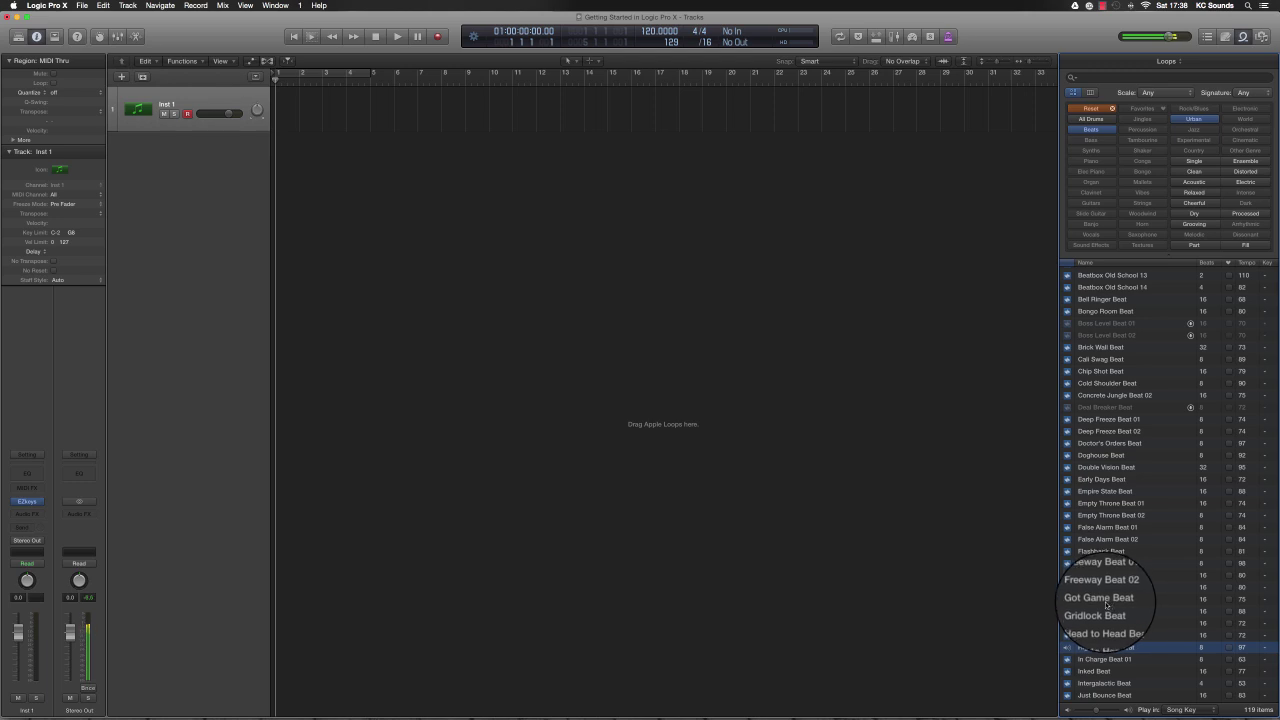
key(space)
key(space)
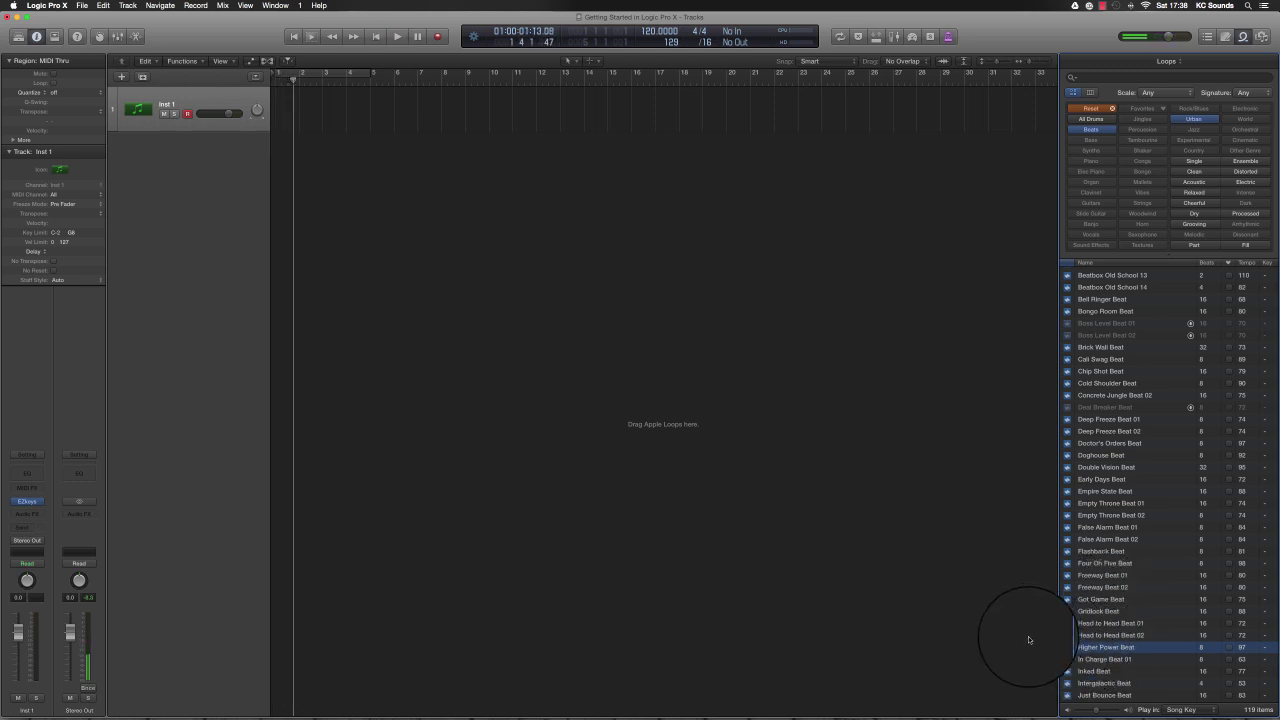
click(1101, 659)
key(Down)
key(Down)
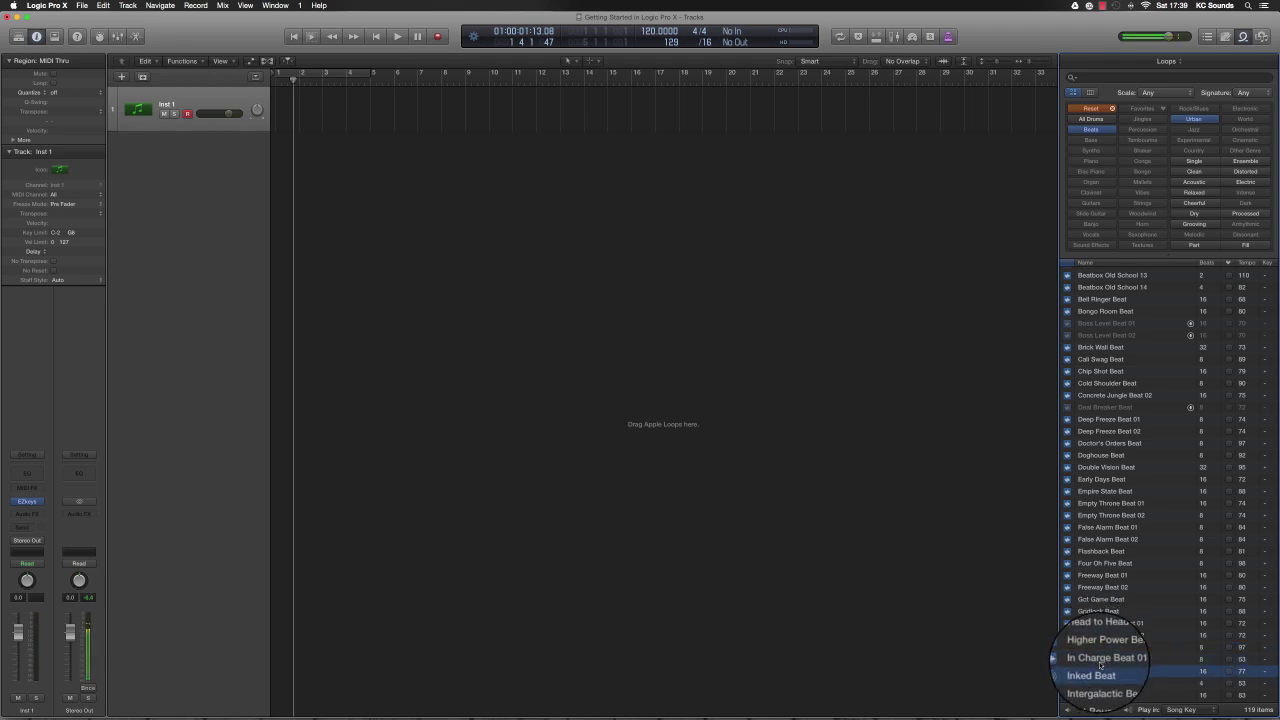
key(Down)
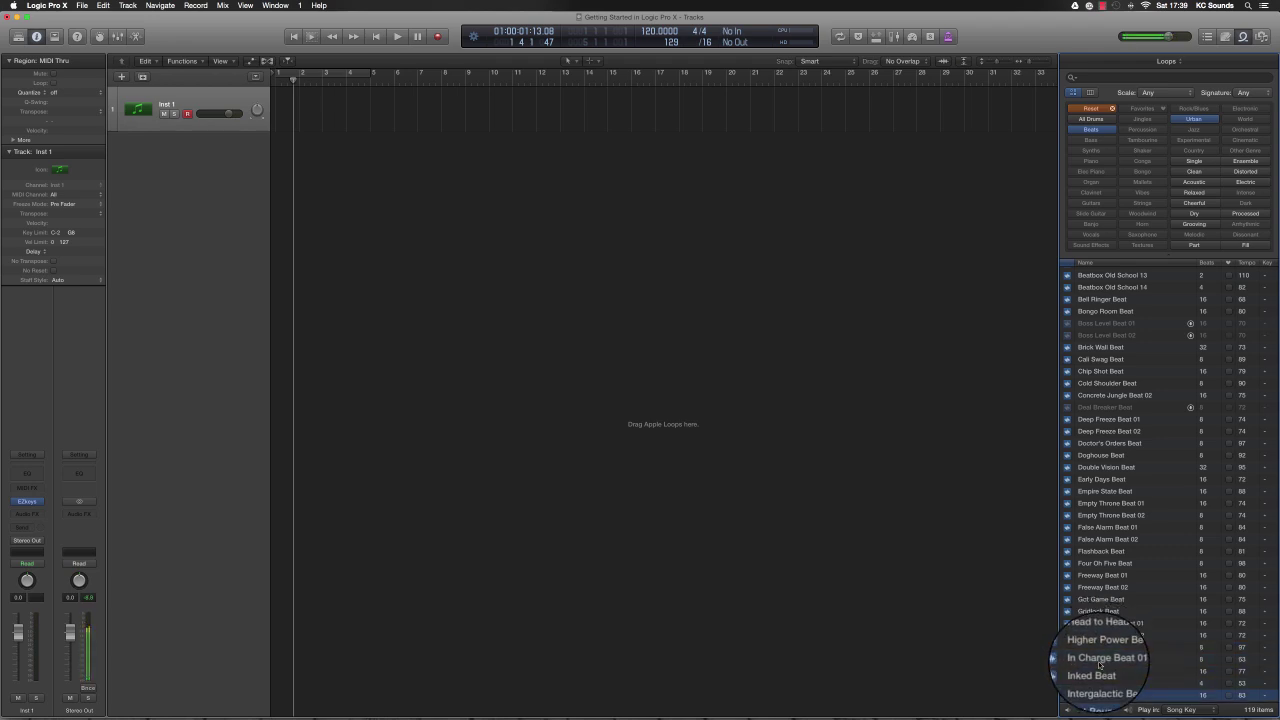
key(Down)
key(Down)
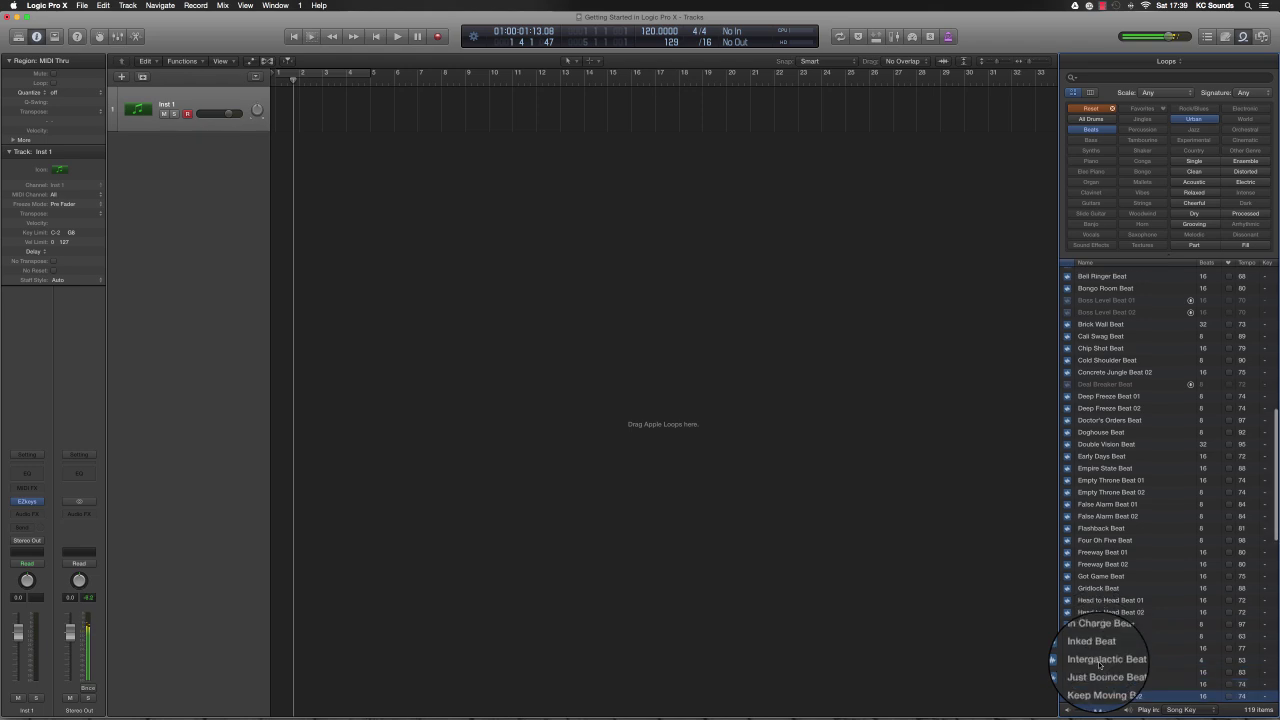
key(Down)
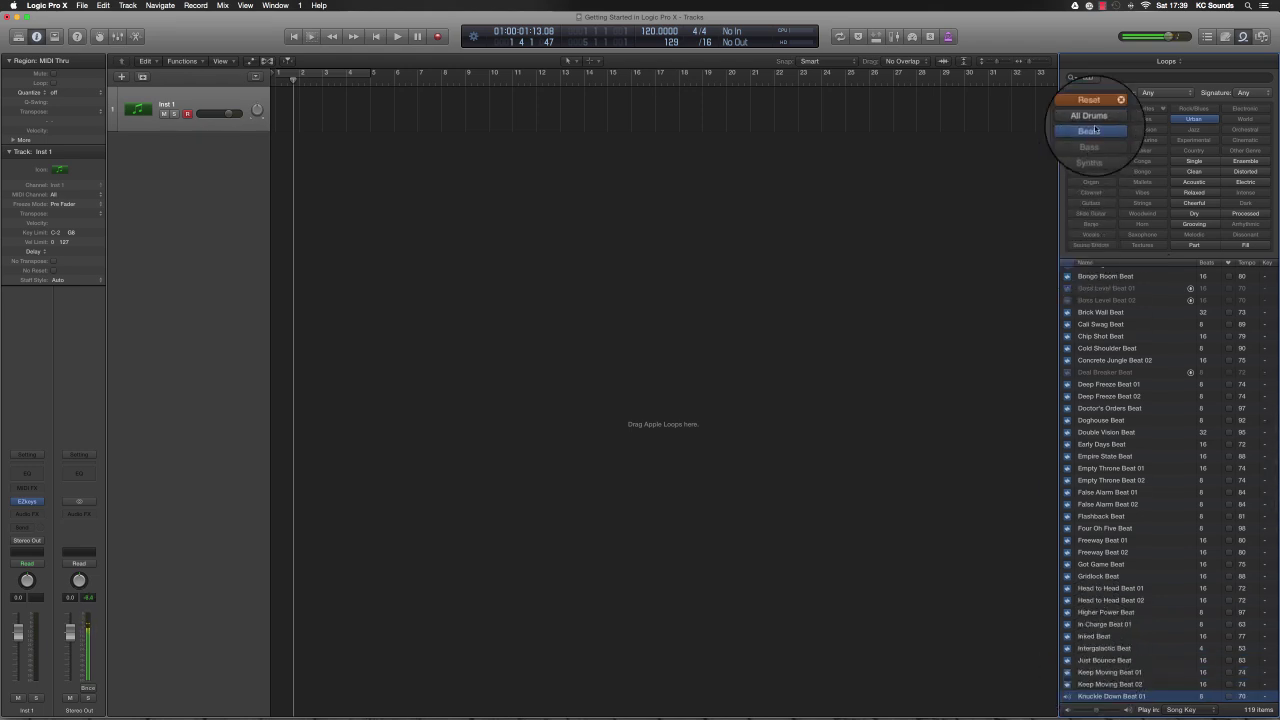
click(1090, 130)
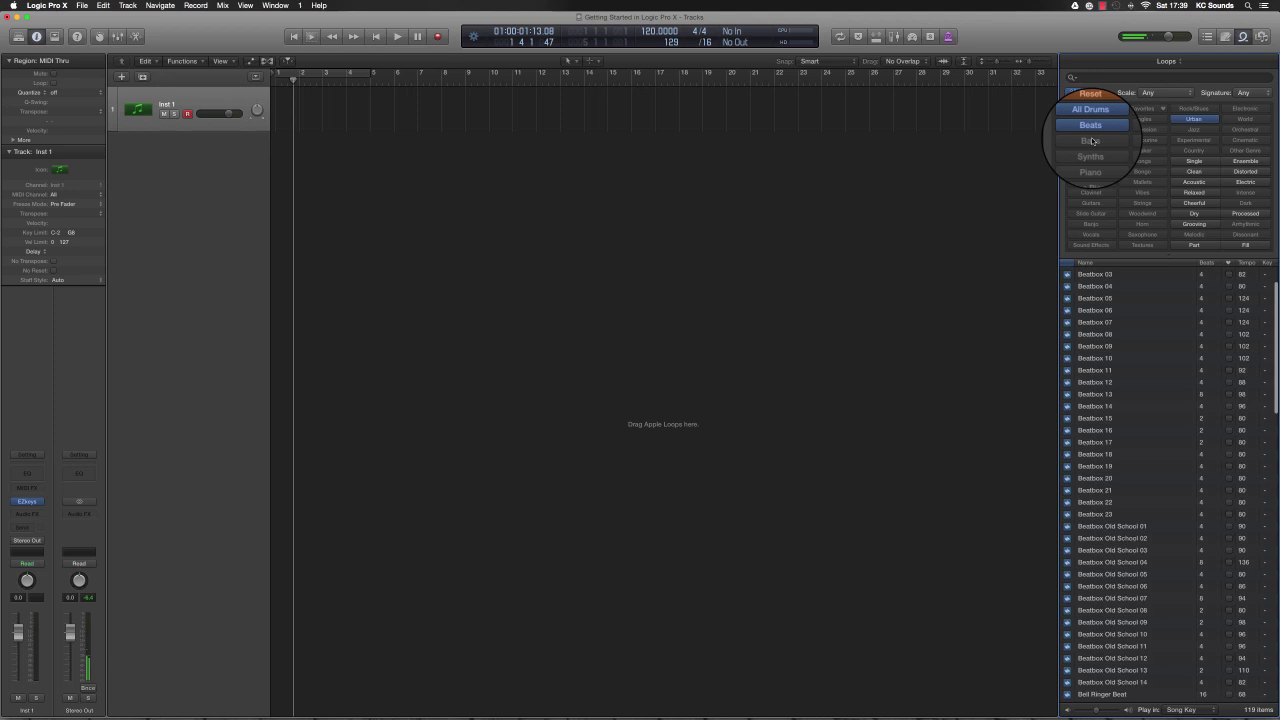
click(1107, 277)
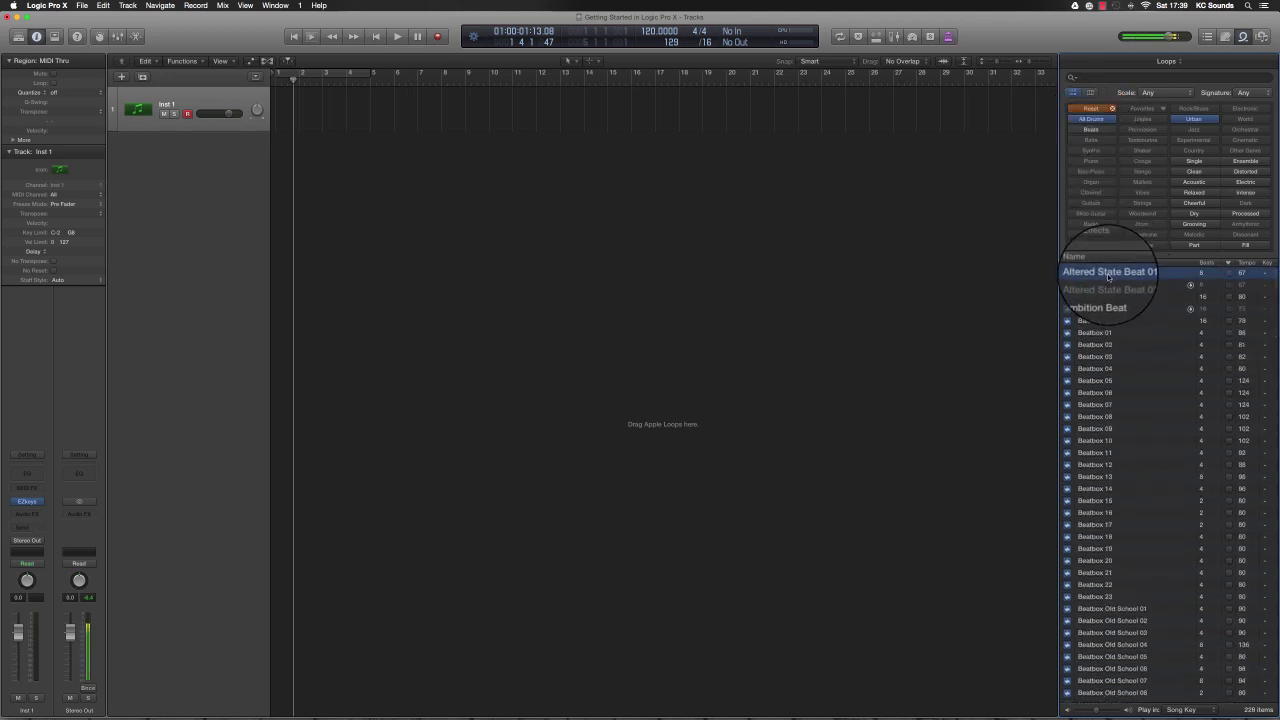
- Put Altered State Beat 01 on a new track at bar 1, importing its 66.9998 BPM tempo
drag(1107, 277, 280, 172)
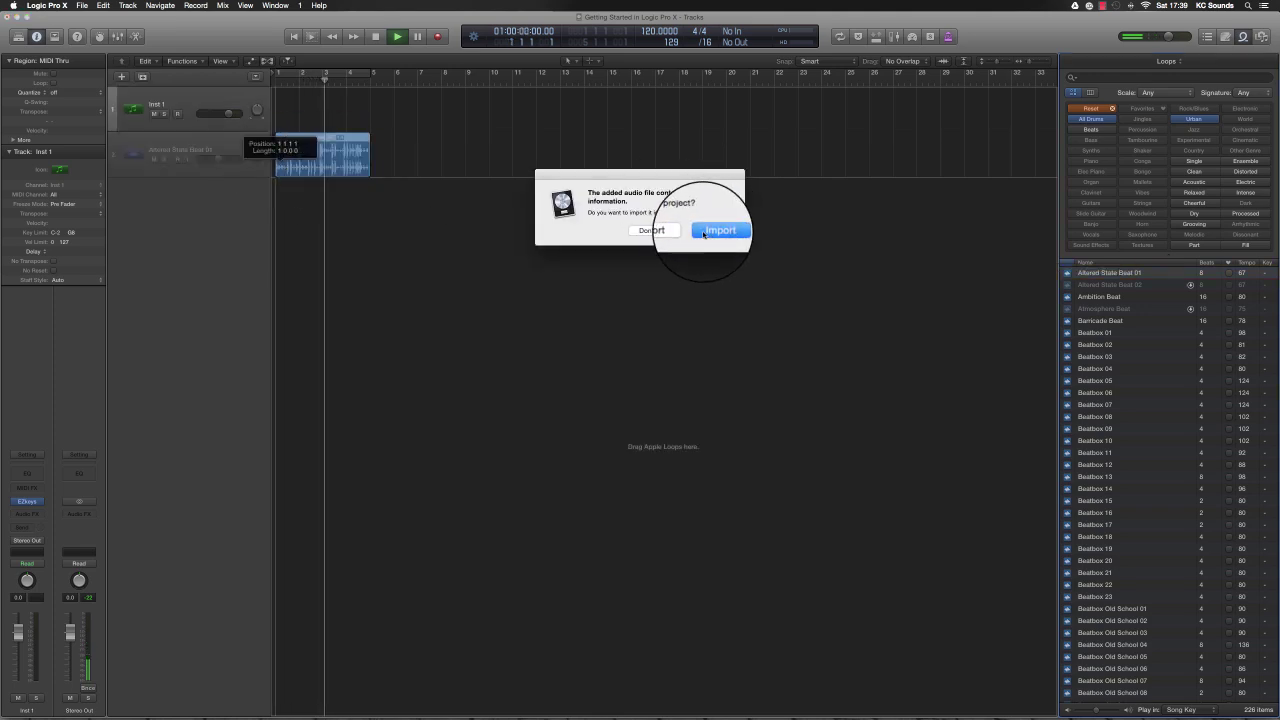
click(716, 232)
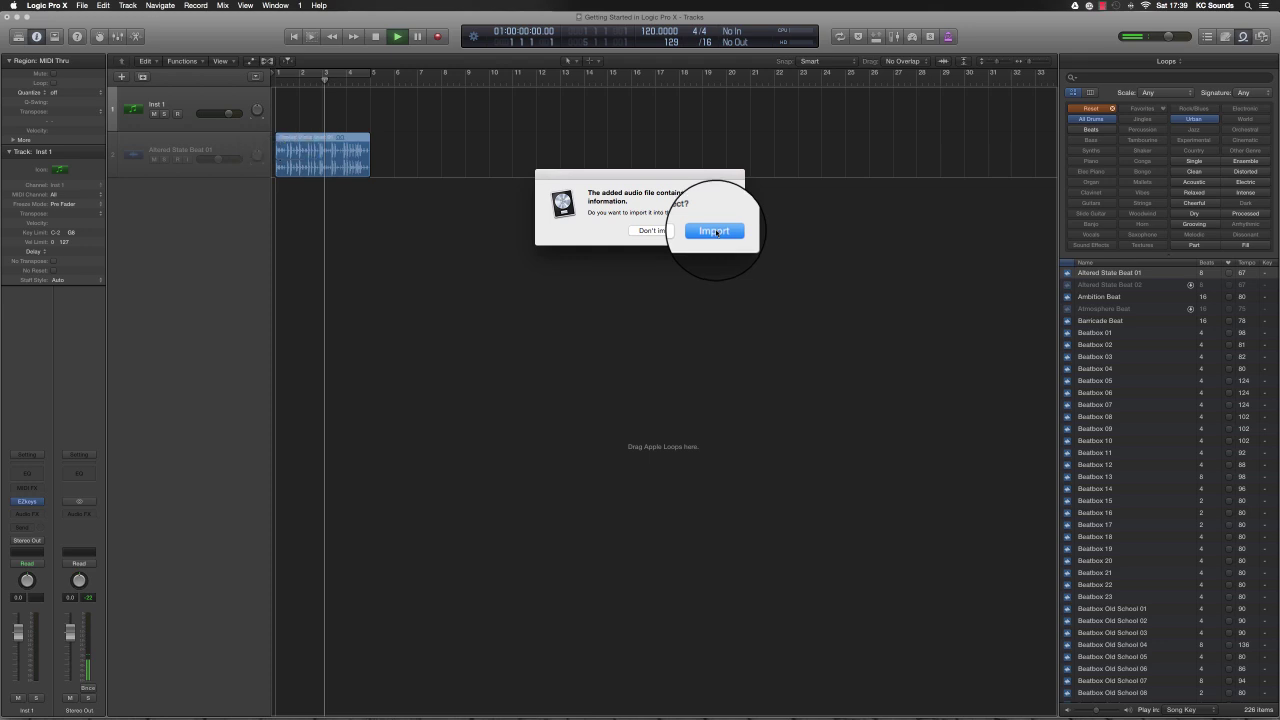
click(715, 230)
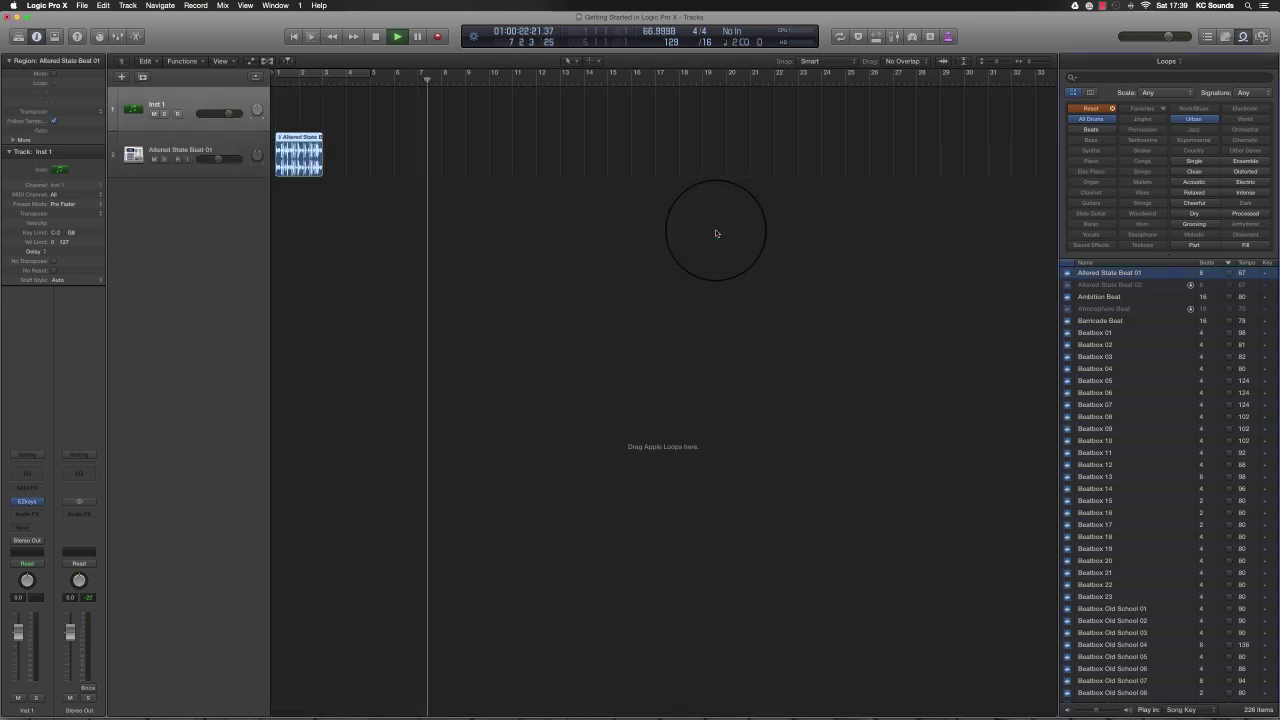
key(Return)
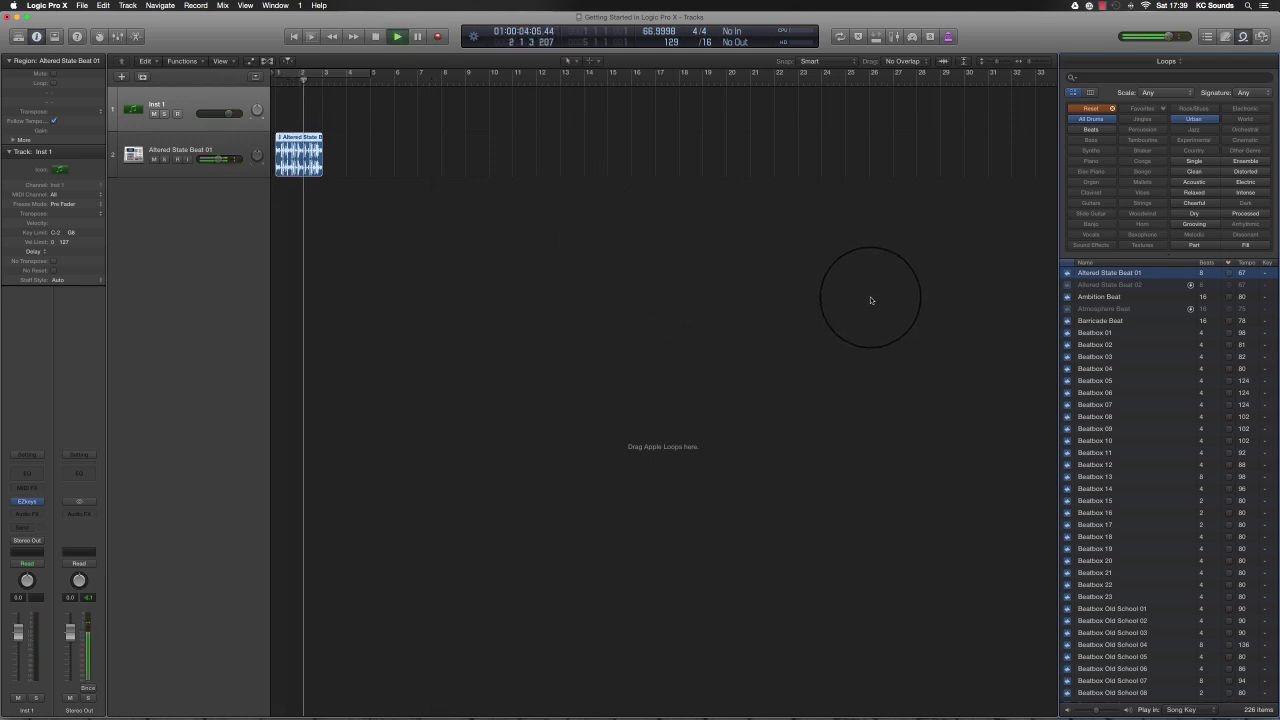
- Copy the drum region so a second Altered State Beat 01 directly follows the first
click(327, 78)
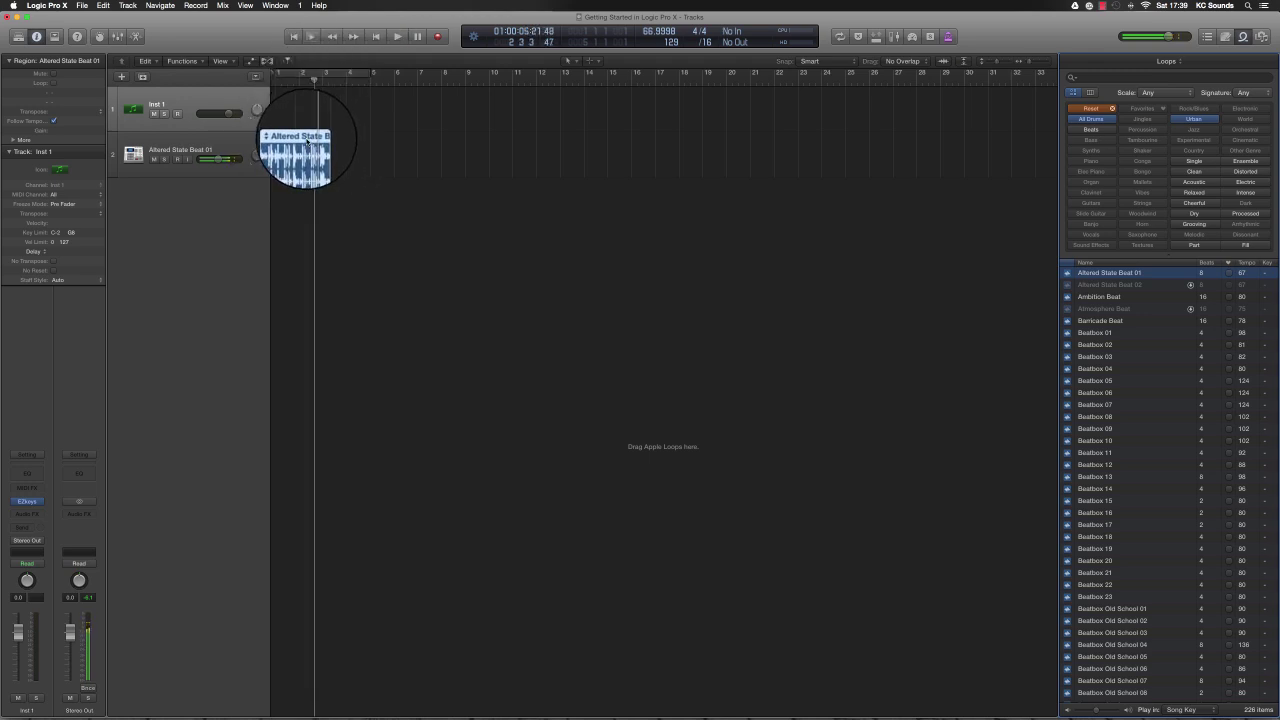
drag(308, 150, 345, 145)
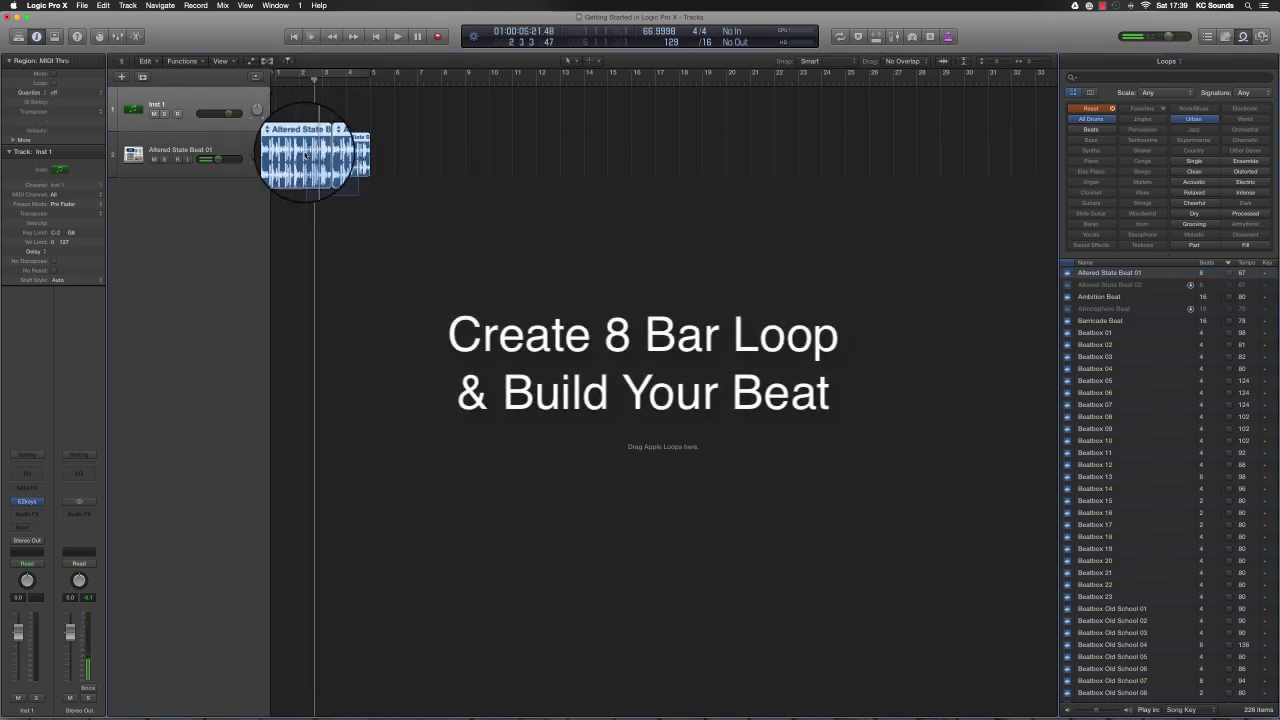
scroll(400, 146, up, 5)
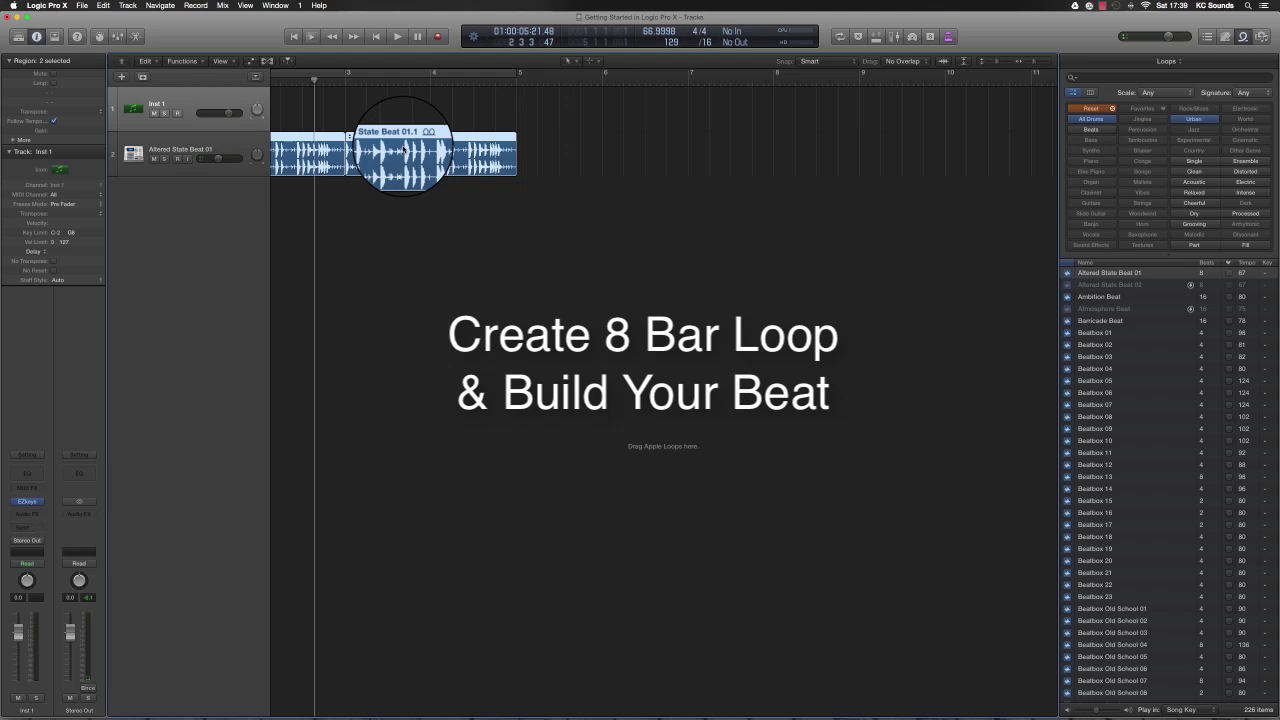
click(447, 201)
key(super+z)
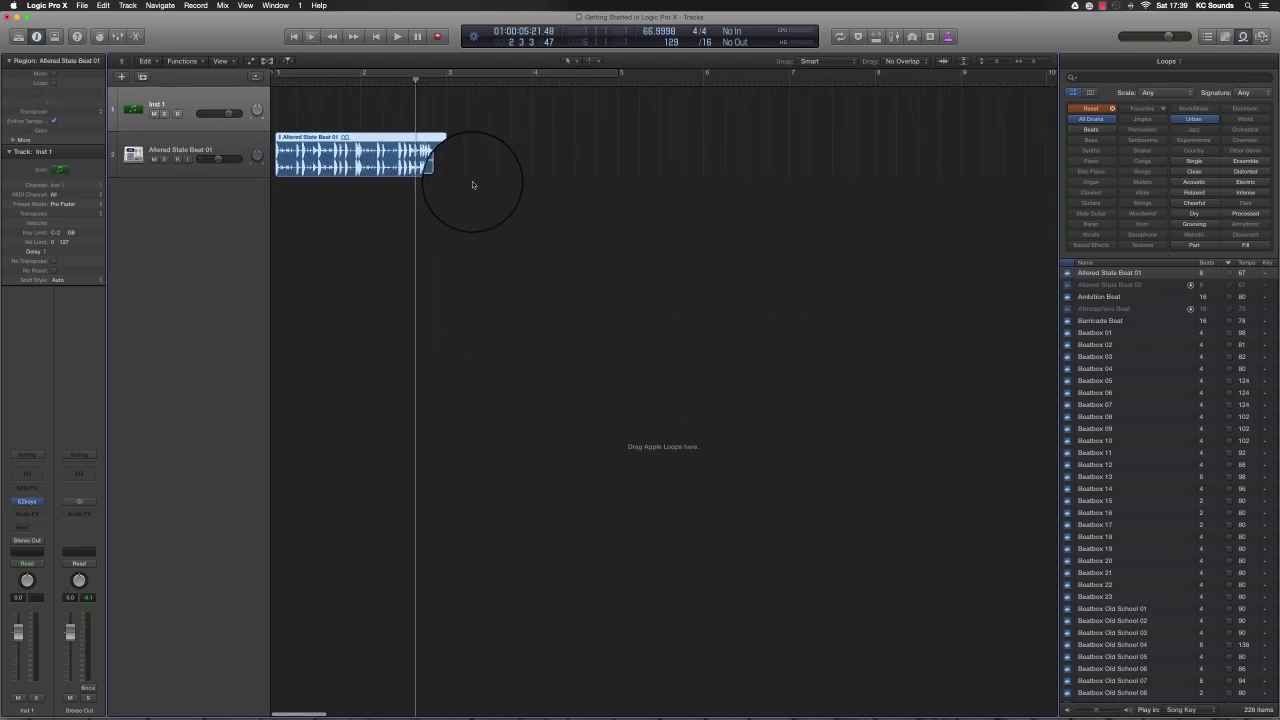
drag(373, 152, 548, 146)
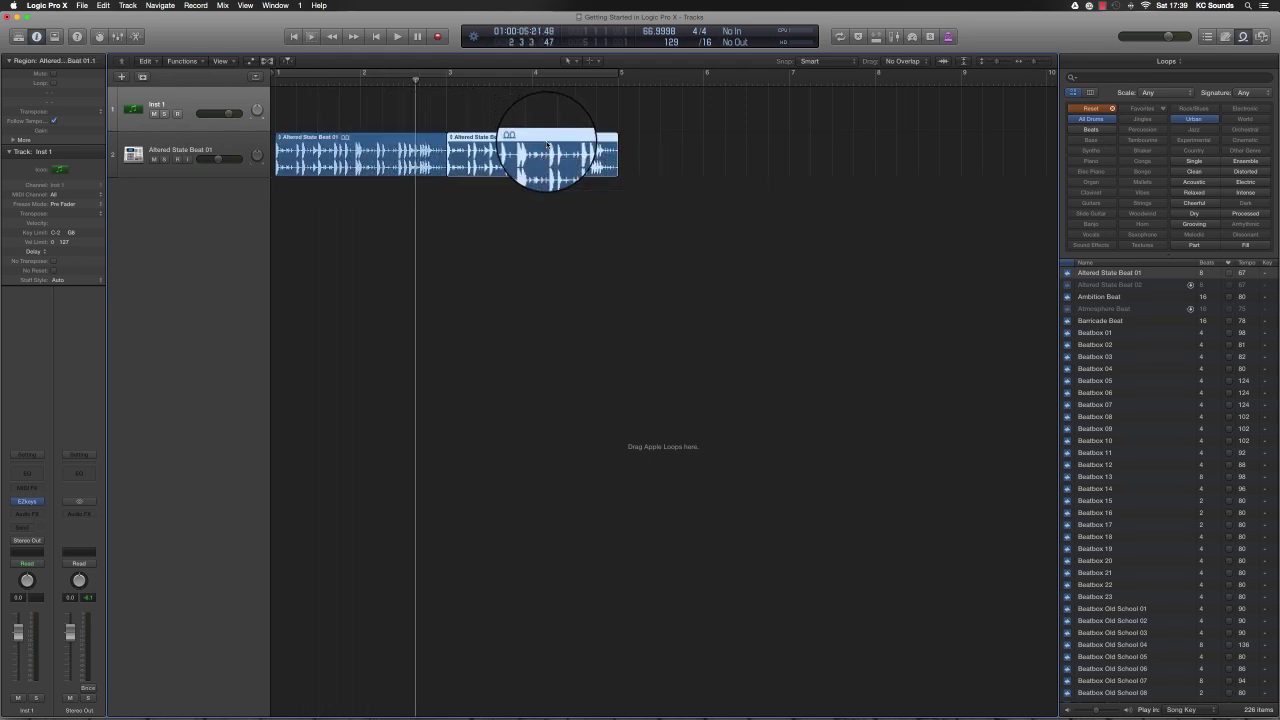
- Set the cycle to both regions and copy the pair to start at bar 5
drag(560, 223, 428, 170)
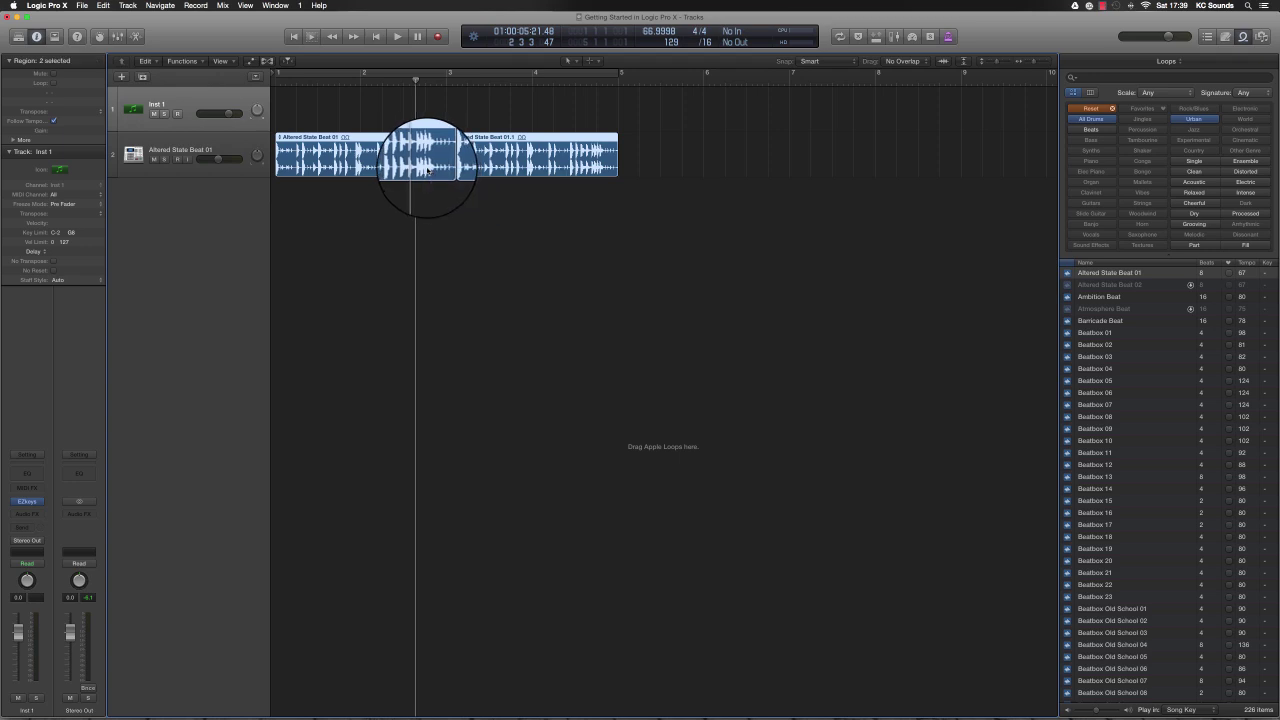
key(super+u)
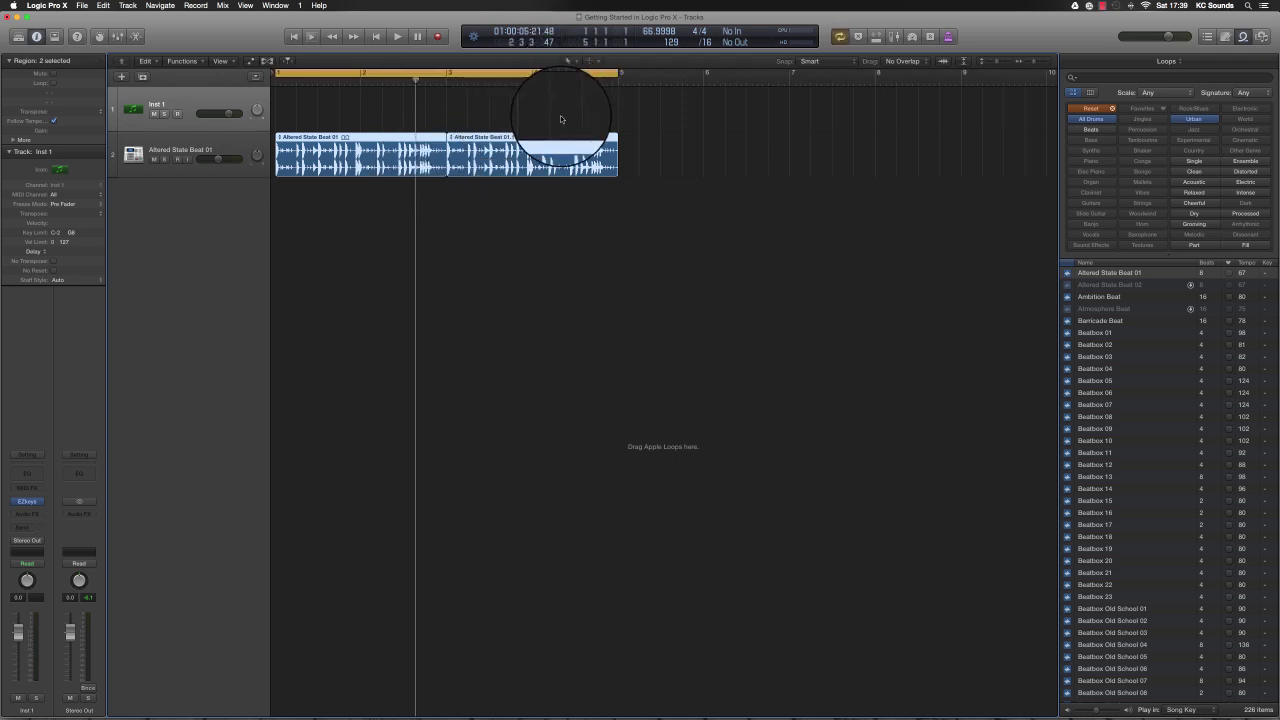
drag(592, 229, 719, 155)
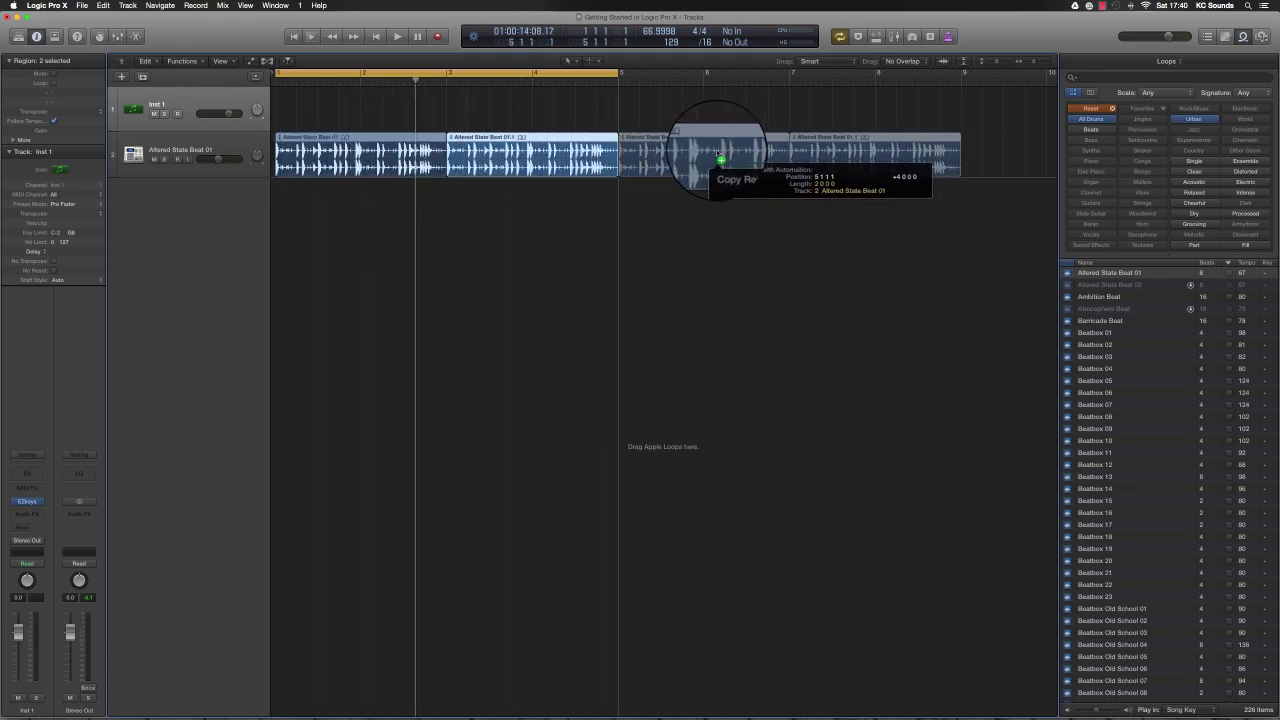
drag(718, 154, 716, 150)
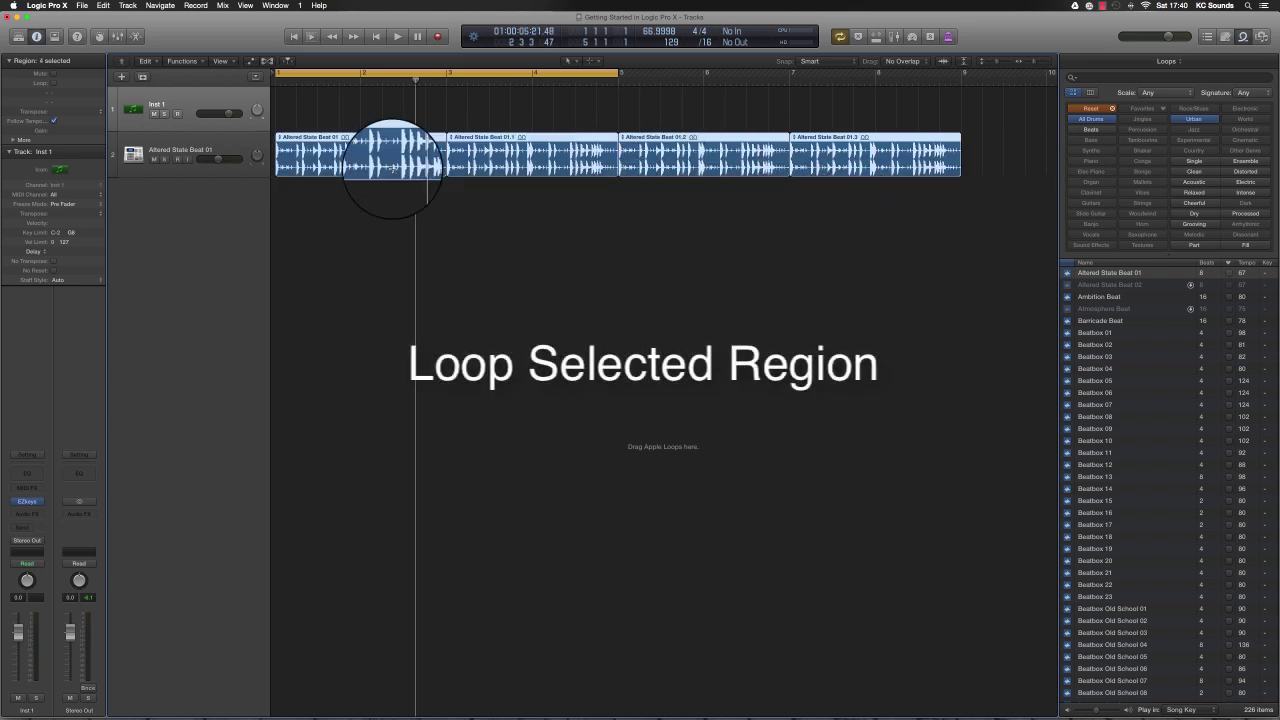
- Extend the cycle to bars 1–9, enlarge the tracks, play the drums, then deselect the regions
key(super+u)
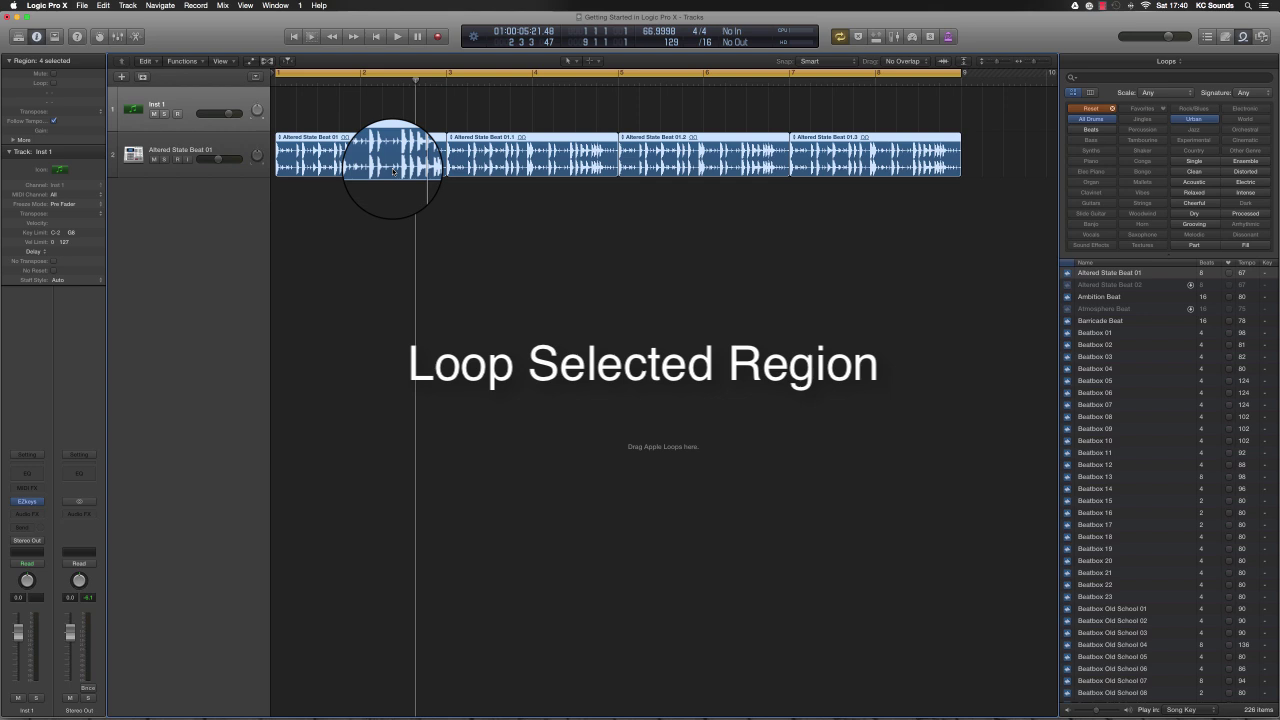
key(super+Down)
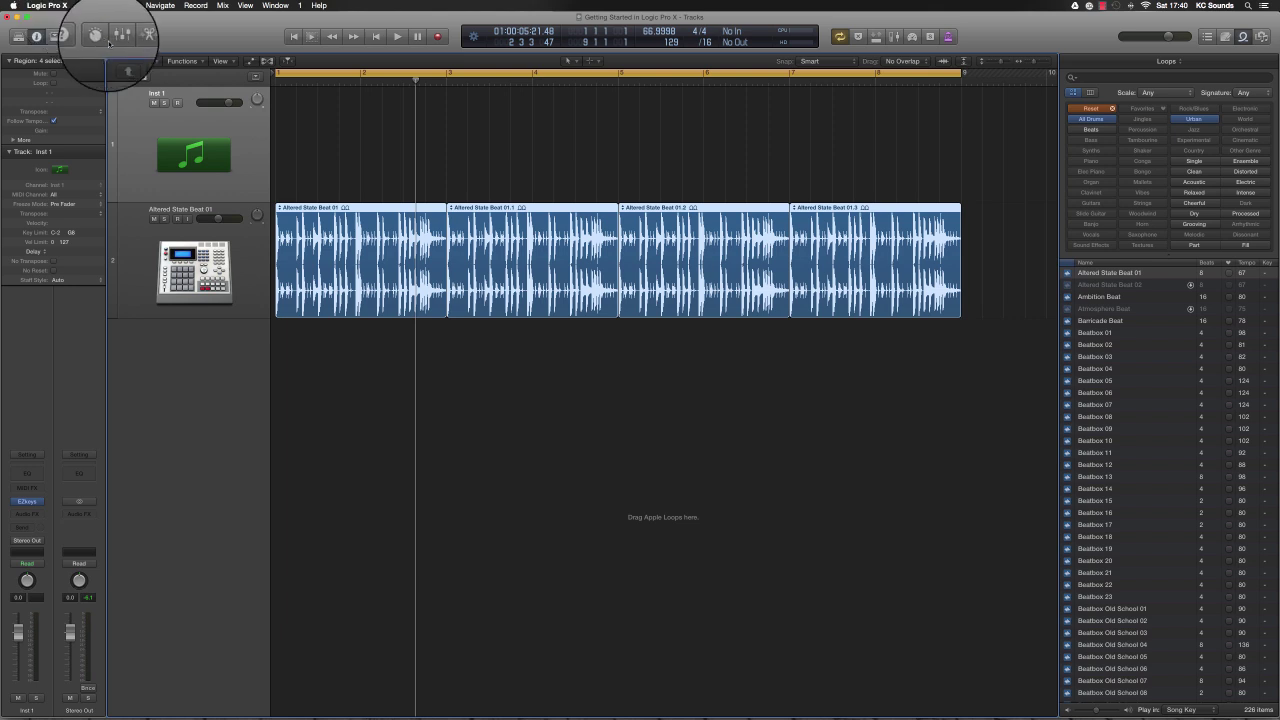
key(space)
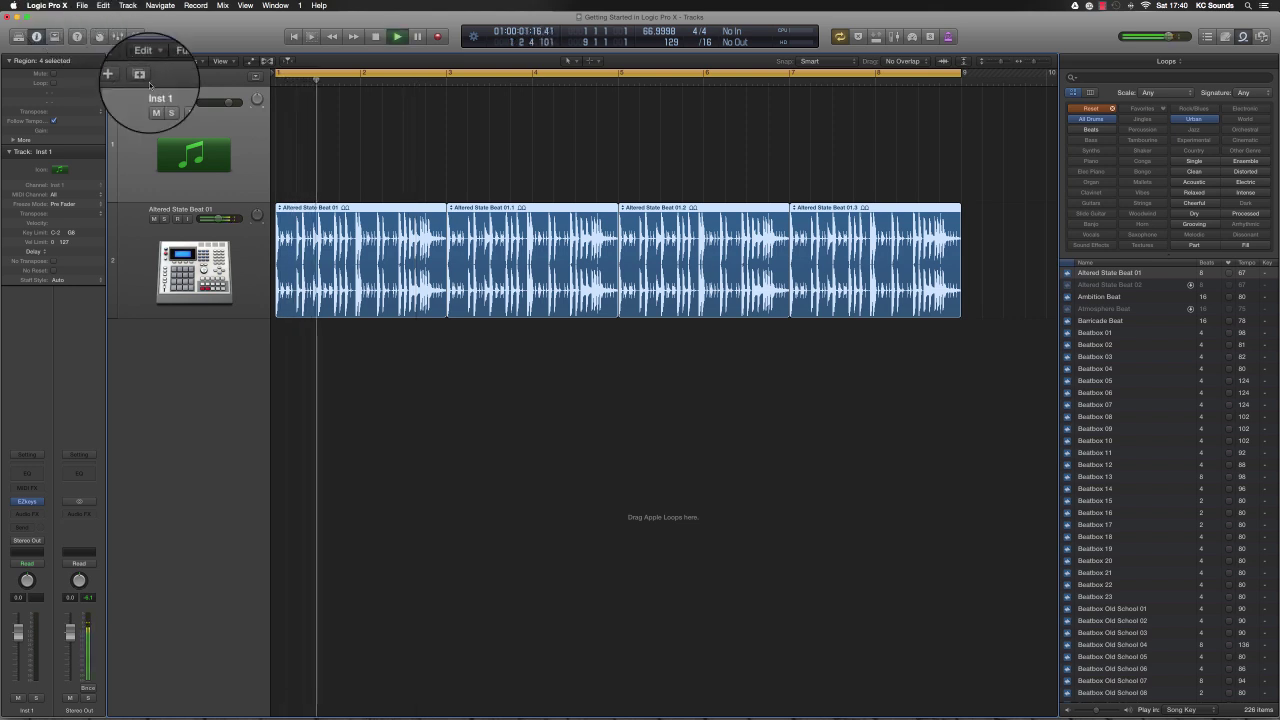
key(space)
click(181, 153)
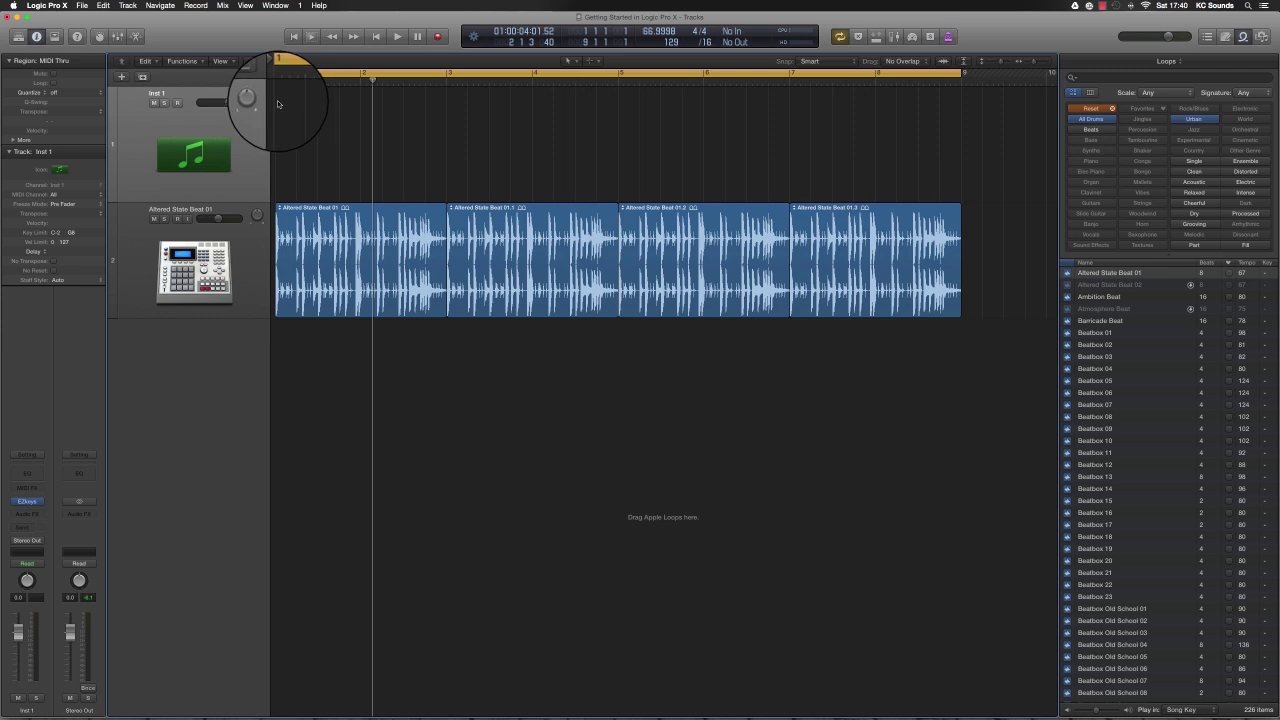
- Draw a trial MIDI region on Inst 1 at bar 1 with the Pencil and add three notes
click(592, 60)
click(612, 88)
mouse_move(283, 106)
mouse_down()
mouse_move(364, 117)
mouse_move(388, 80)
mouse_move(305, 94)
mouse_move(306, 80)
mouse_up()
key(p)
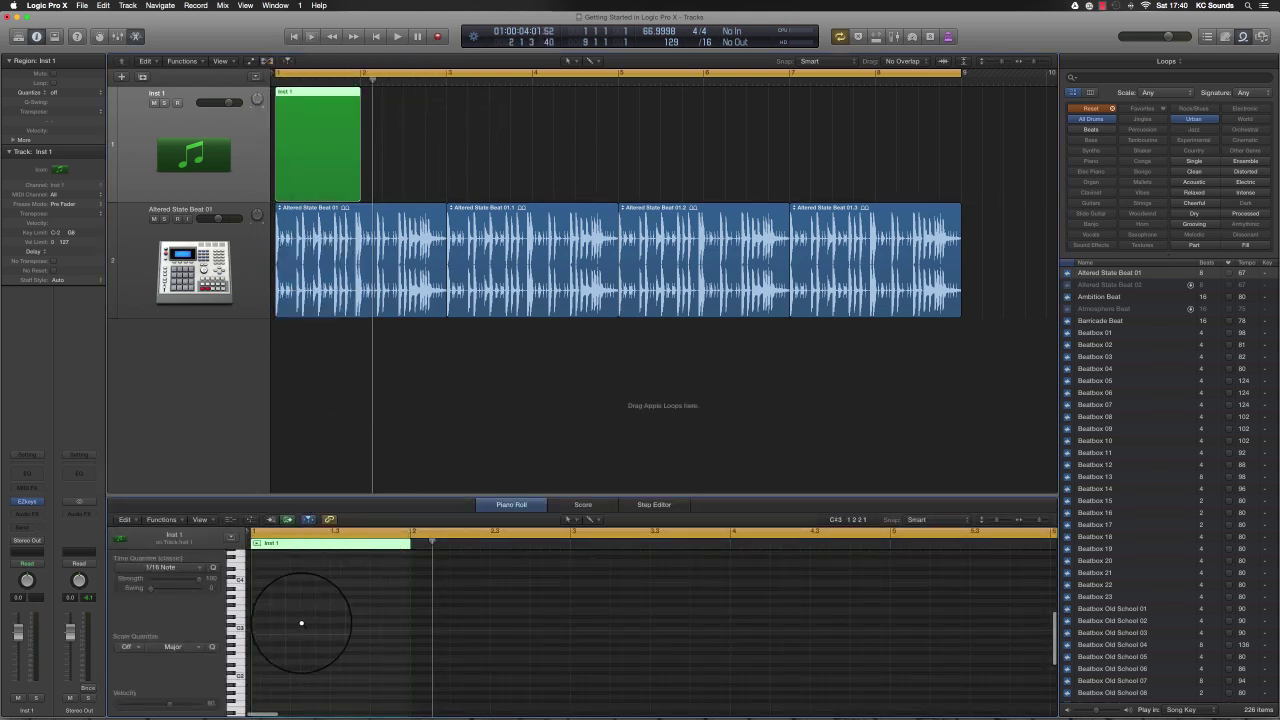
click(252, 634)
click(252, 607)
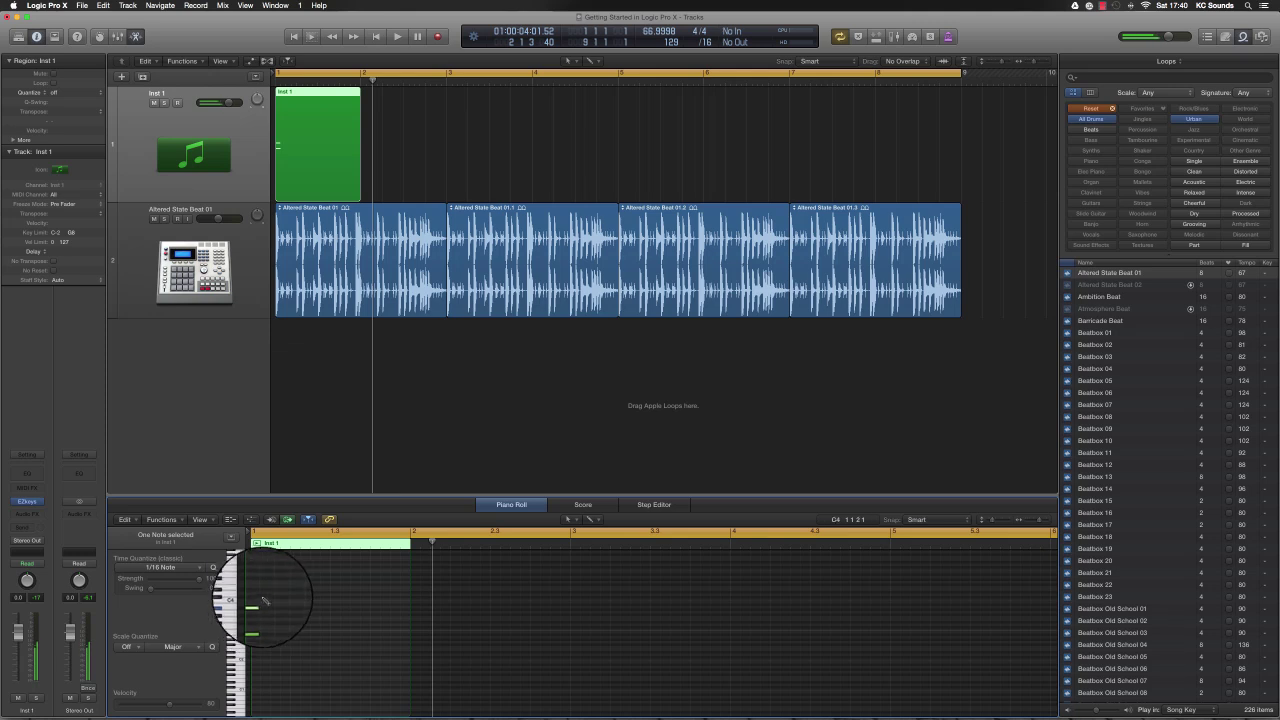
click(252, 585)
- Audition the notes, nudge one, then delete the trial region and reselect Inst 1
key(space)
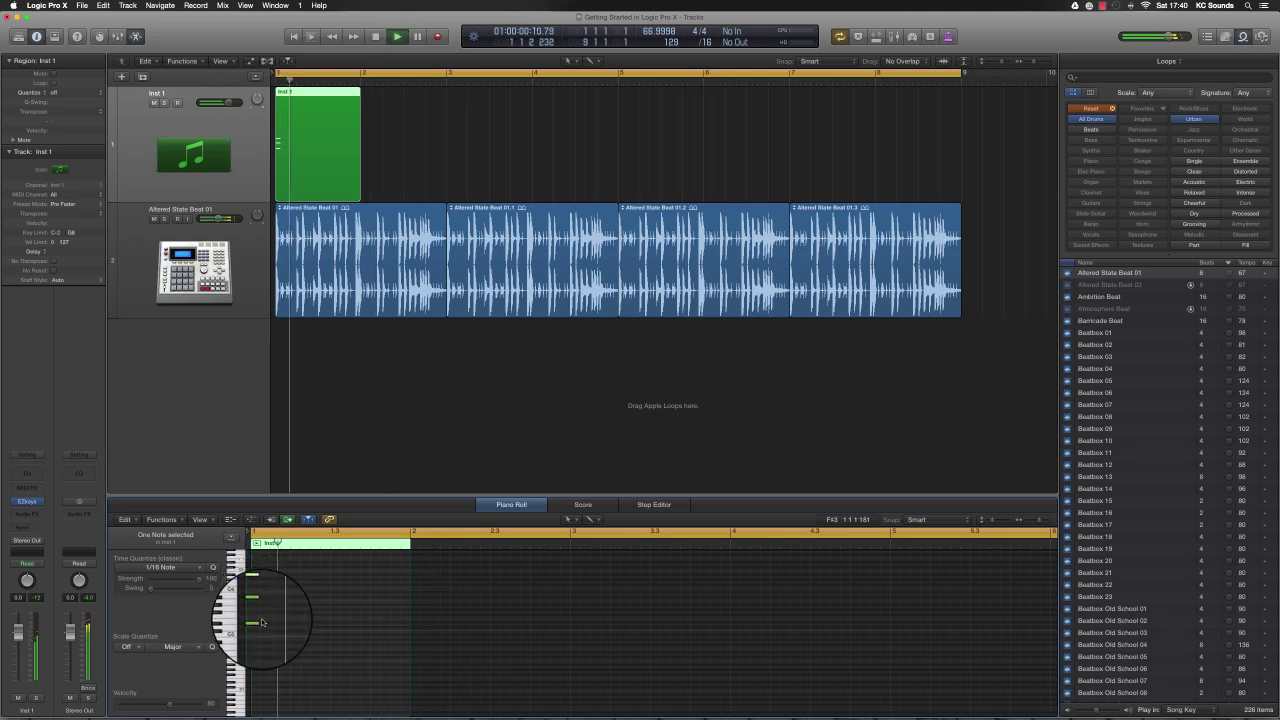
key(space)
drag(260, 622, 258, 627)
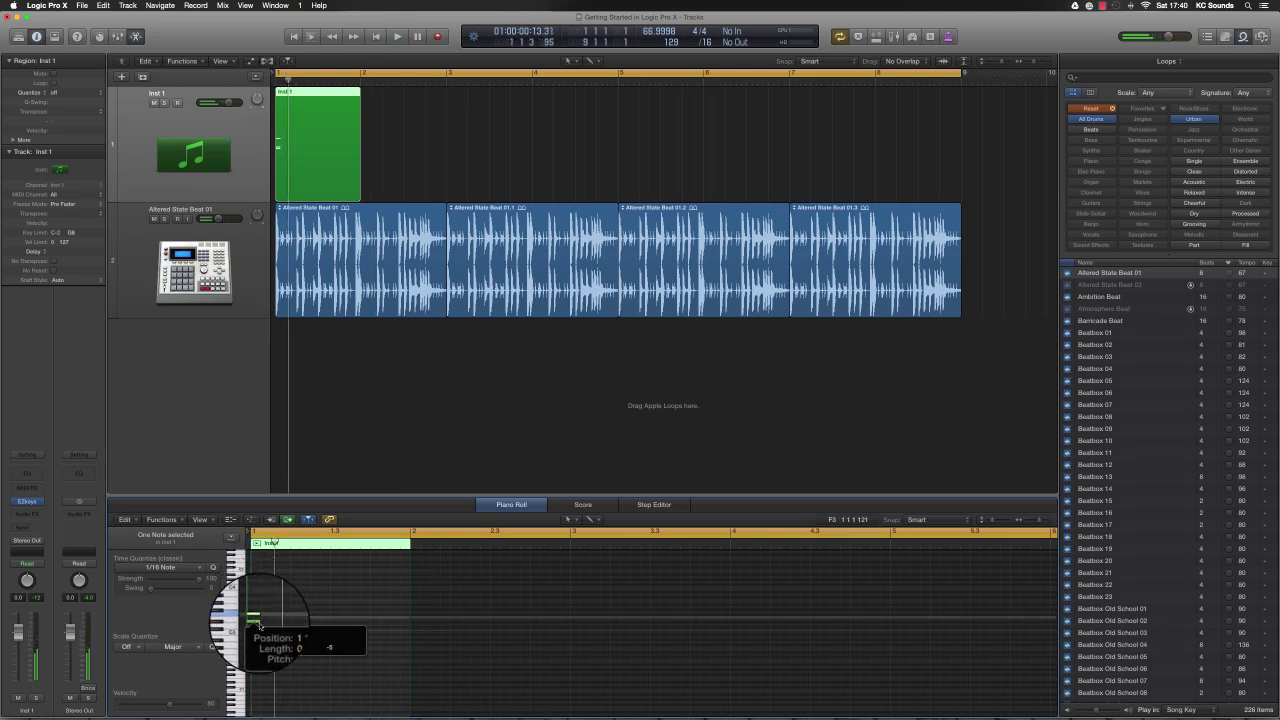
click(335, 195)
key(Delete)
click(187, 172)
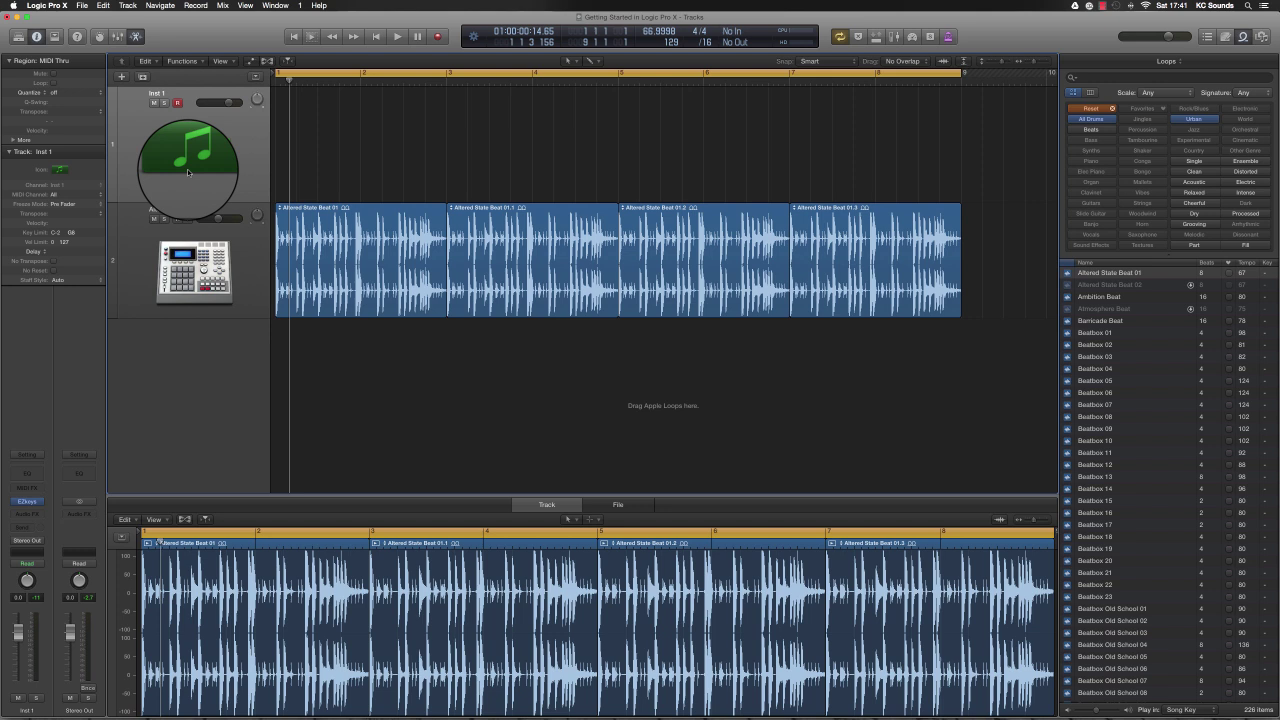
- Record a MIDI take on Inst 1 from the project start and play it back
key(Return)
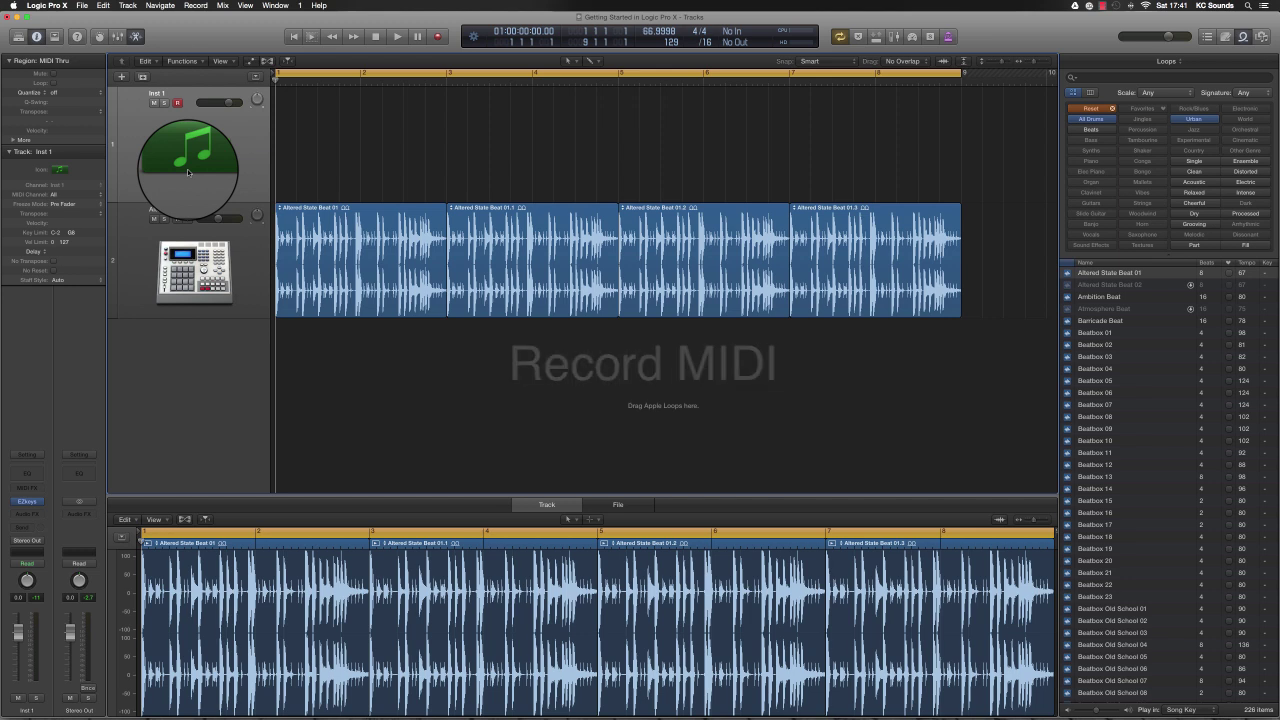
click(437, 36)
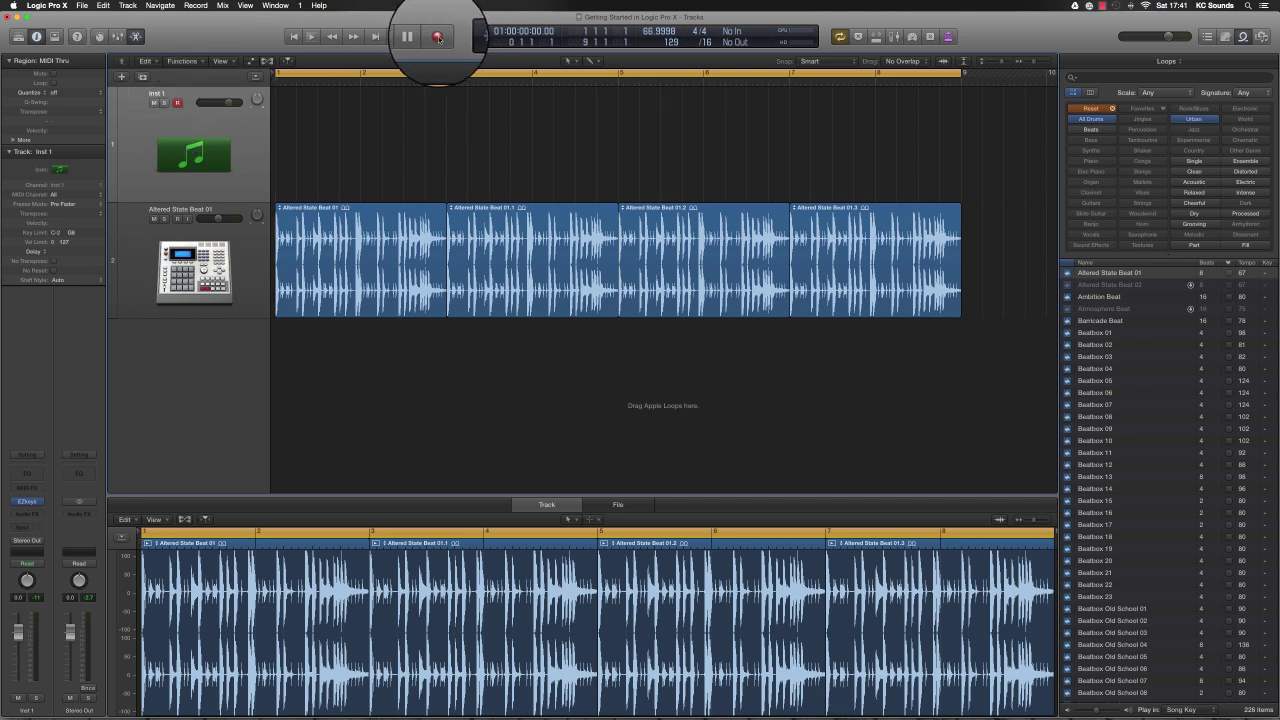
click(378, 40)
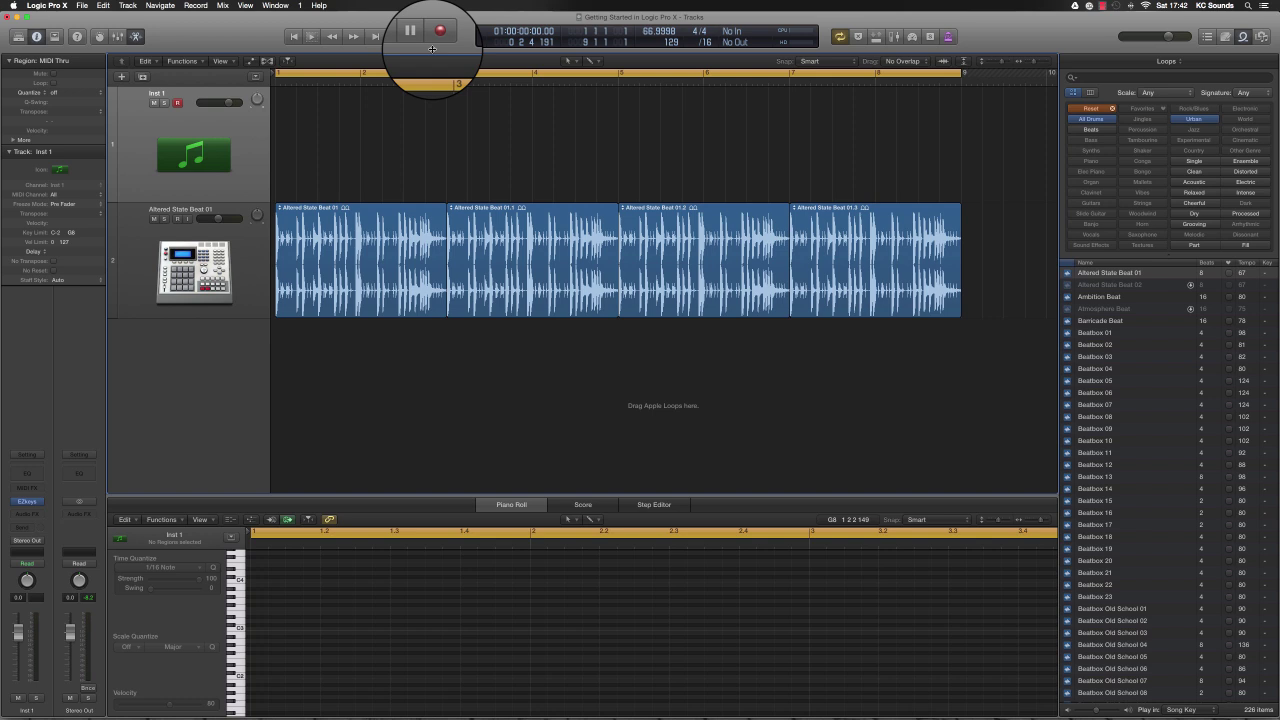
key(space)
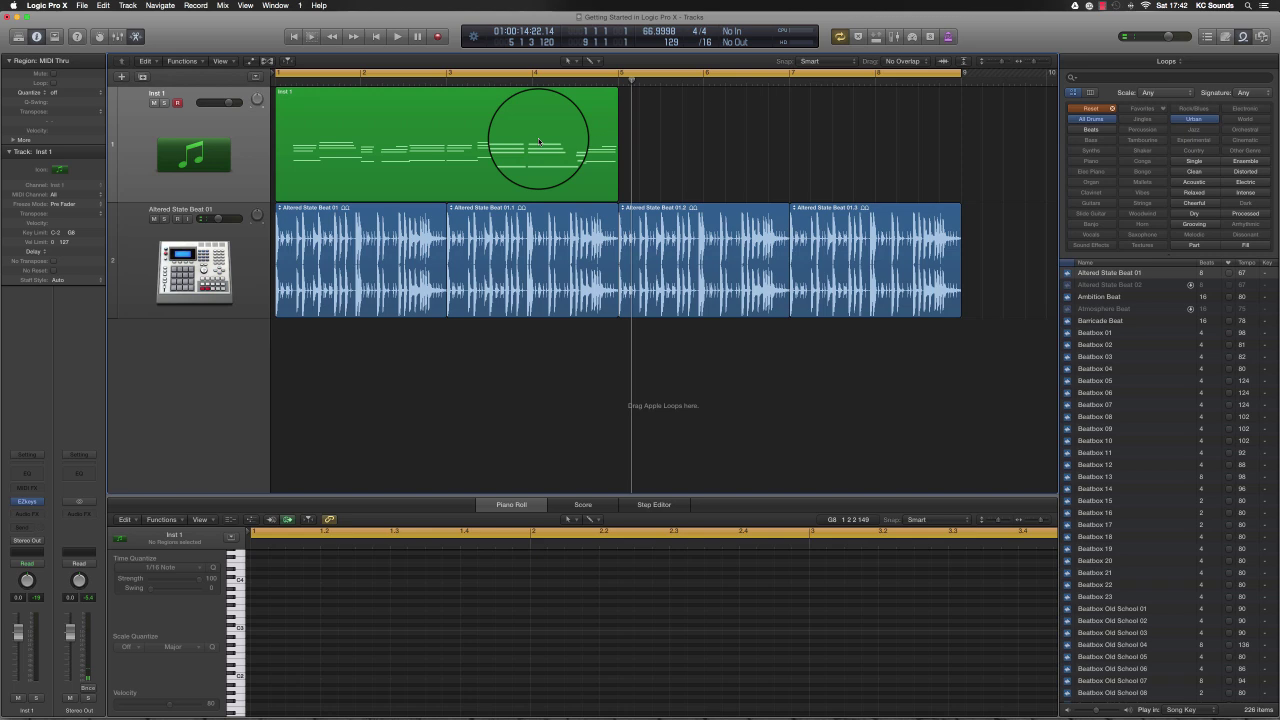
- Delete the old Inst 1 region and record a fresh take from the project start
click(538, 141)
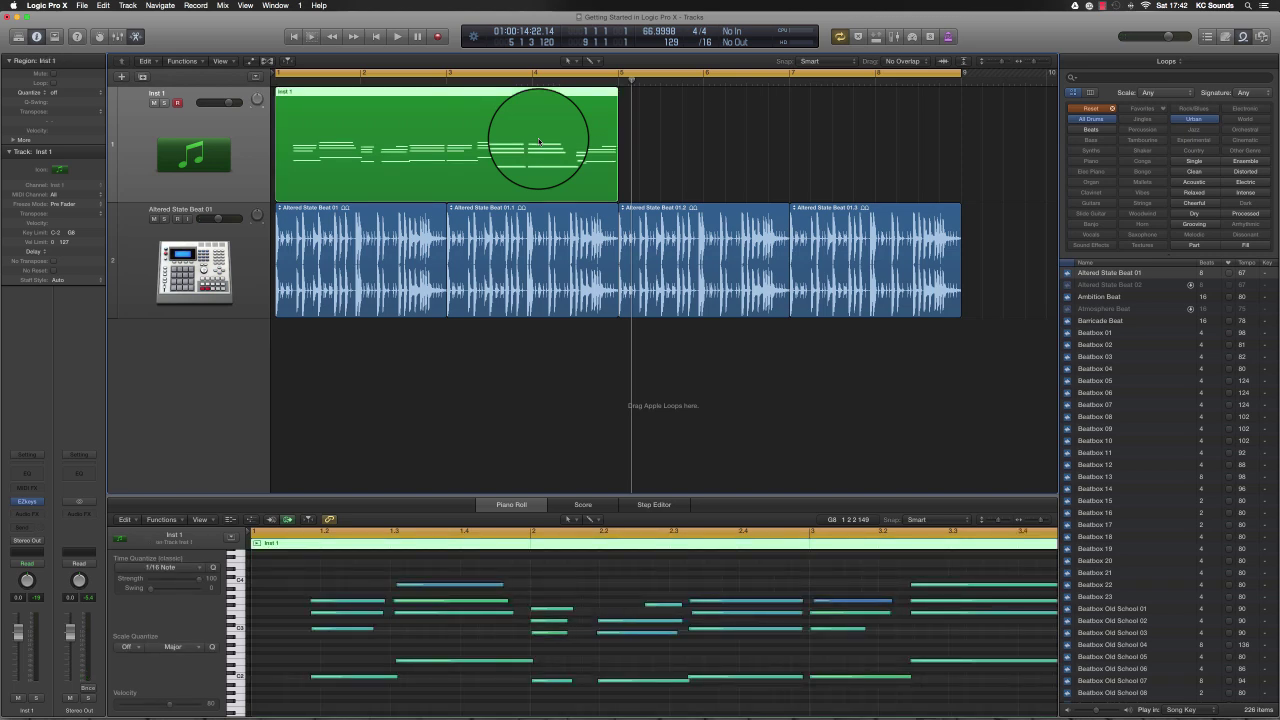
key(Delete)
key(Return)
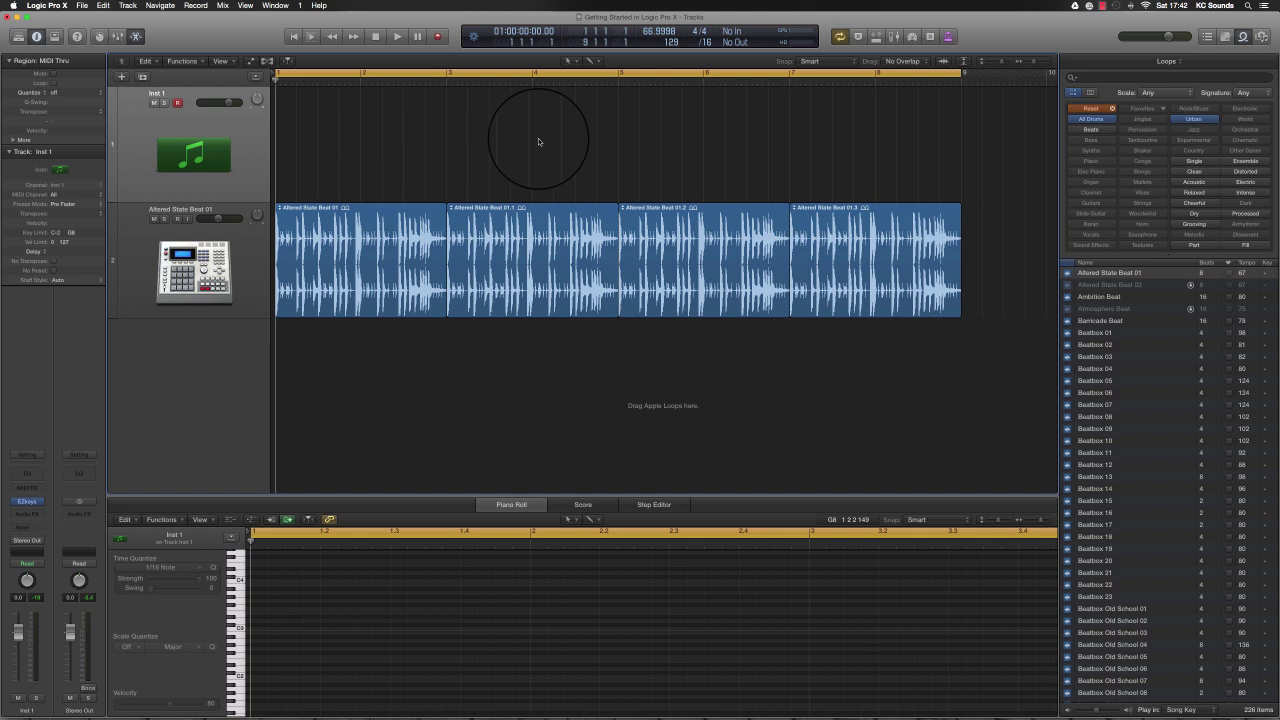
key(r)
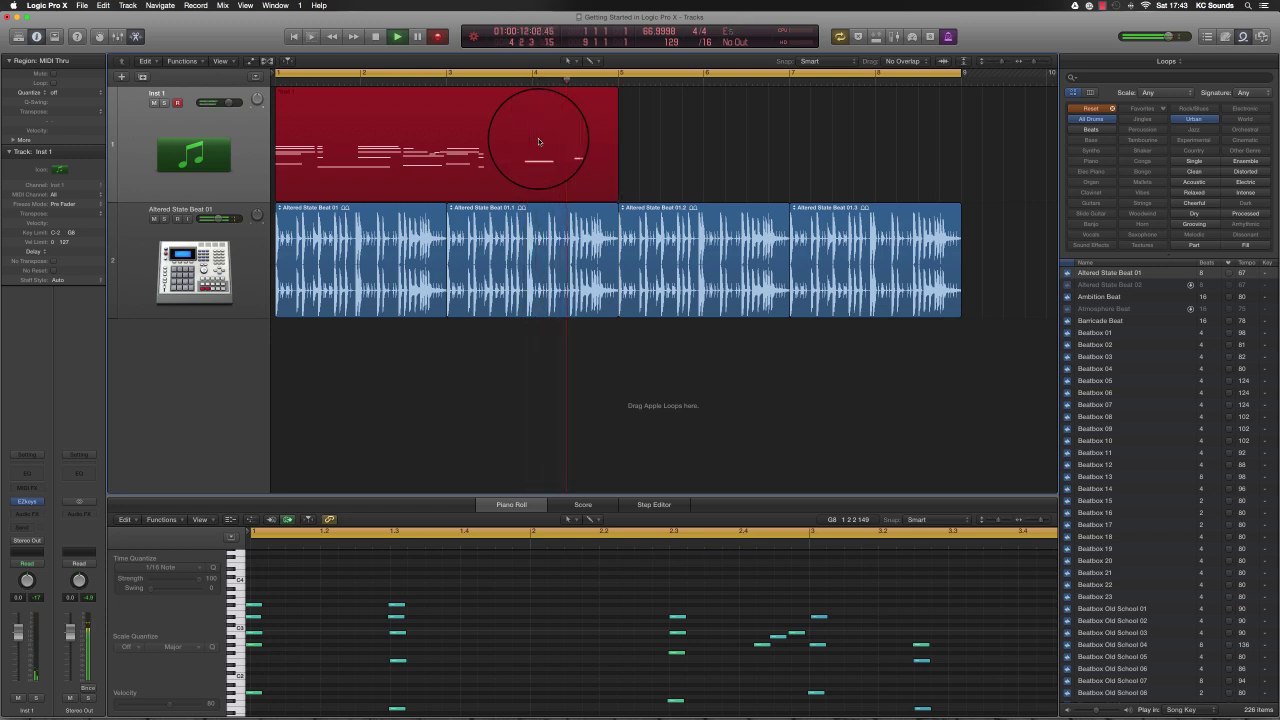
key(space)
- Start recording another take on Inst 1 with R
scroll(480, 619, down, 5)
scroll(453, 618, up, 1)
key(r)
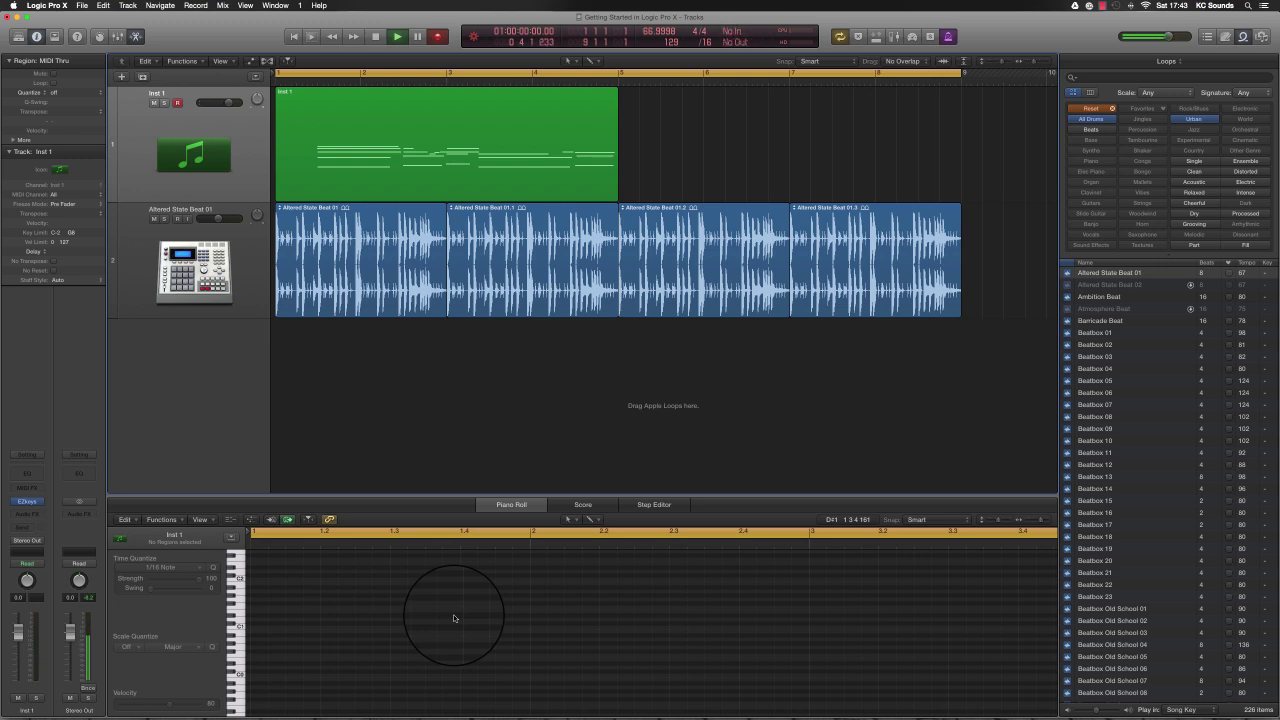
- Copy the Inst 1 region to bar 5 and join both into one bars 1–9 region
key(space)
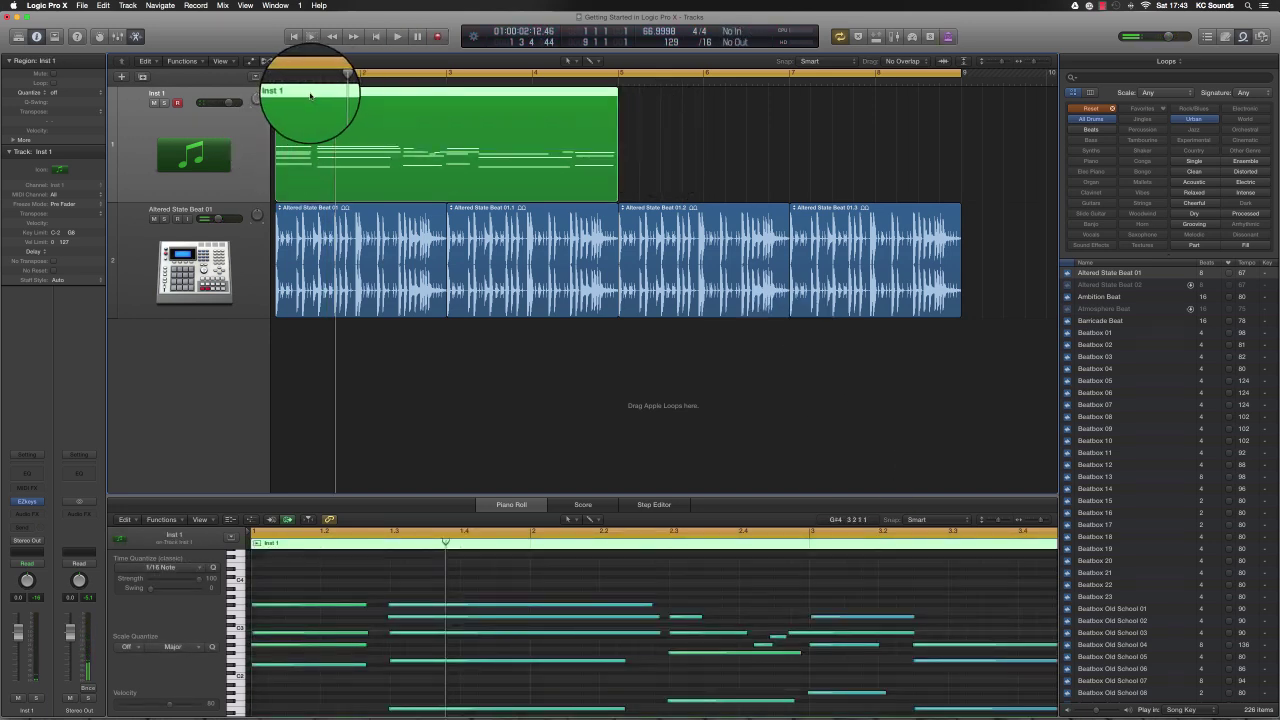
drag(310, 95, 699, 118)
drag(992, 134, 527, 160)
click(654, 371)
drag(908, 147, 493, 152)
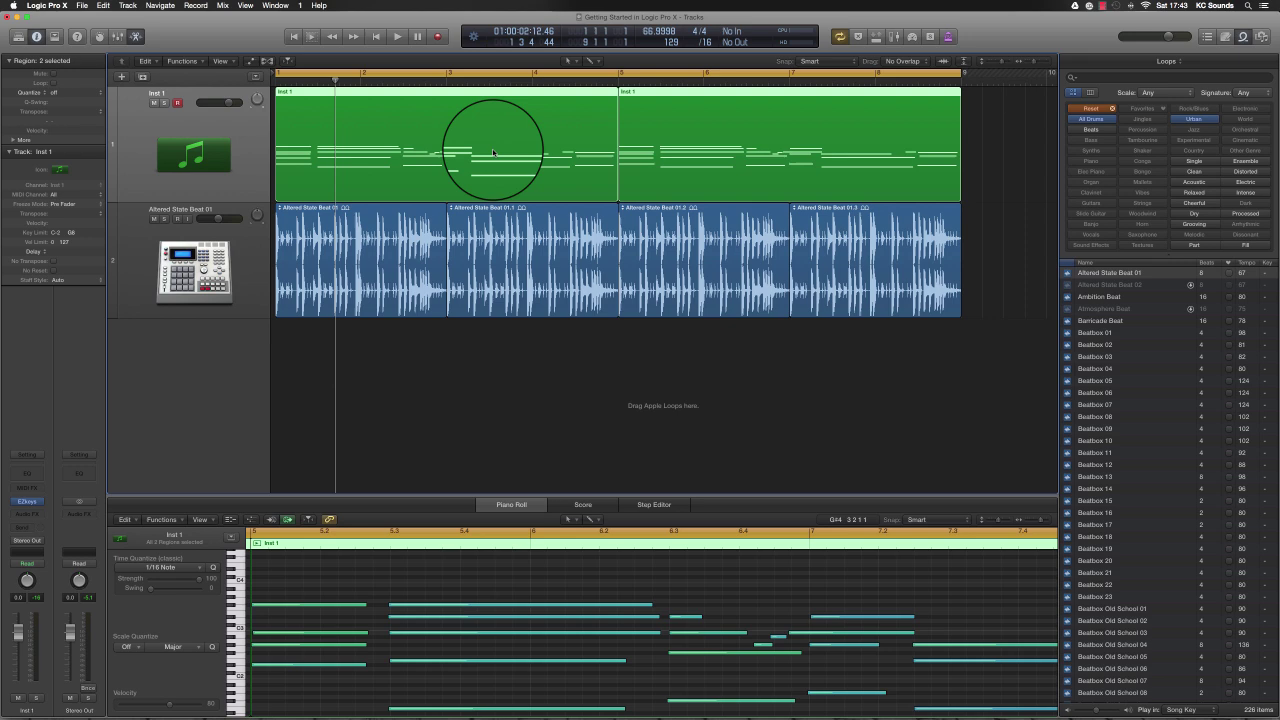
key(super+j)
- Move the Altered State Beat 01 drum track above Inst 1
key(super+Down)
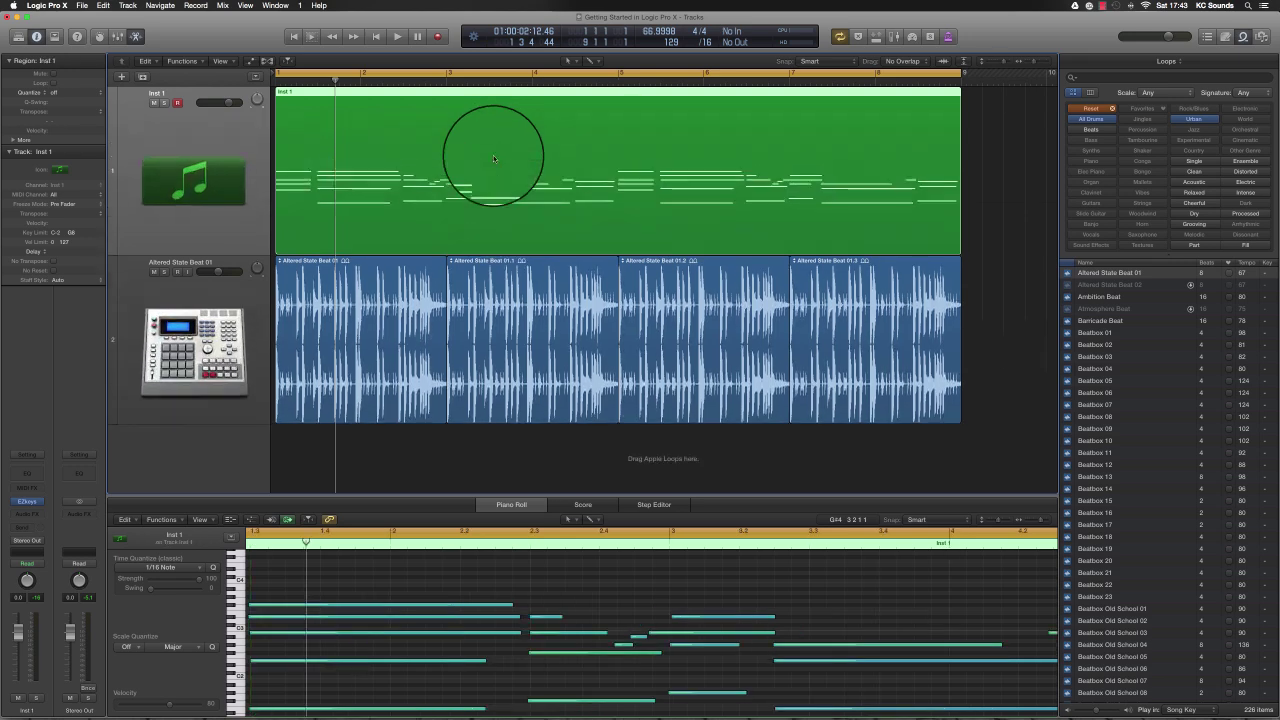
drag(206, 371, 257, 150)
key(super+Up)
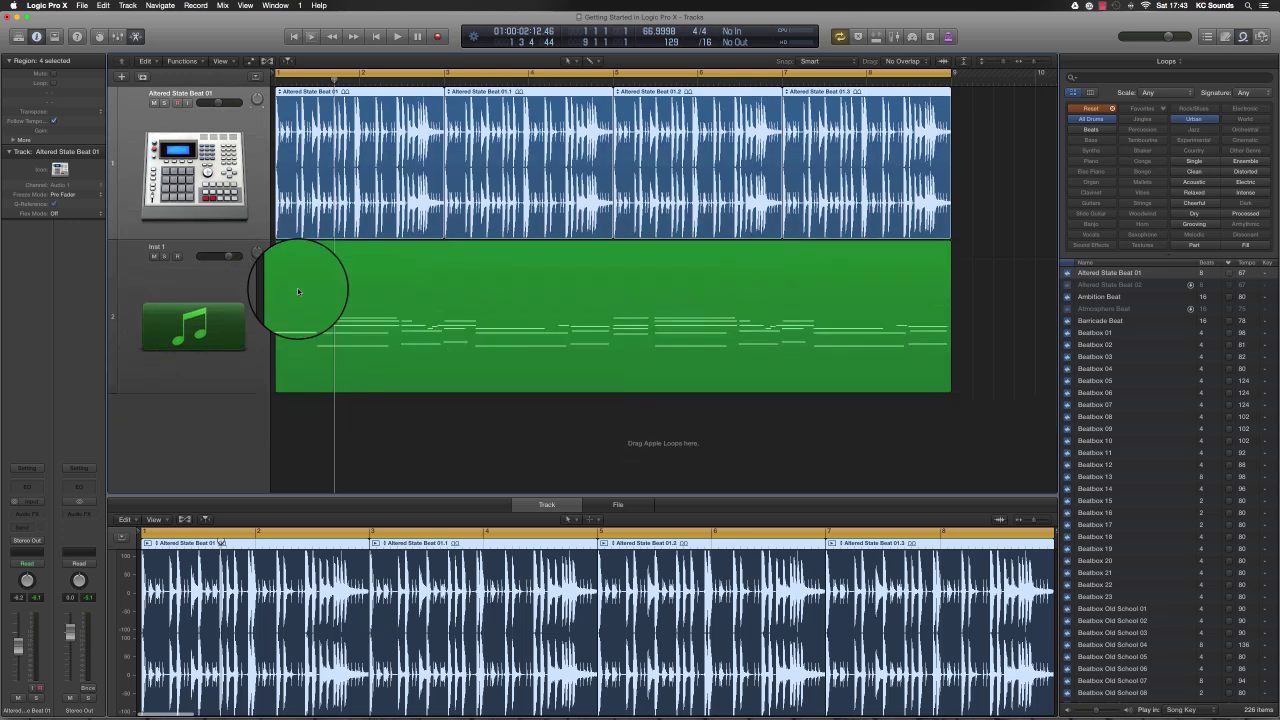
- Add a new software instrument track below Inst 1, undoing a stray Audio 2 track
double_click(226, 403)
key(super+z)
click(190, 303)
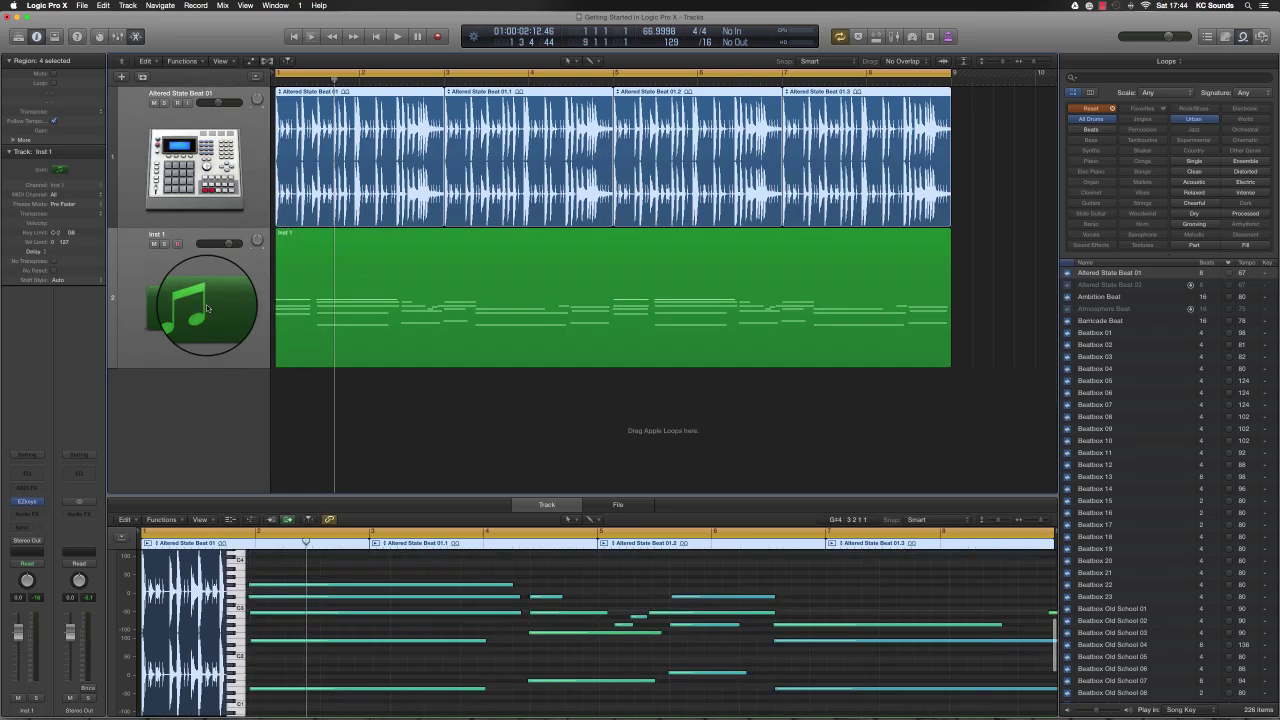
double_click(207, 433)
- Load the EXS24 (Sampler) Stereo instrument on the new Inst 2 track
key(super+Up)
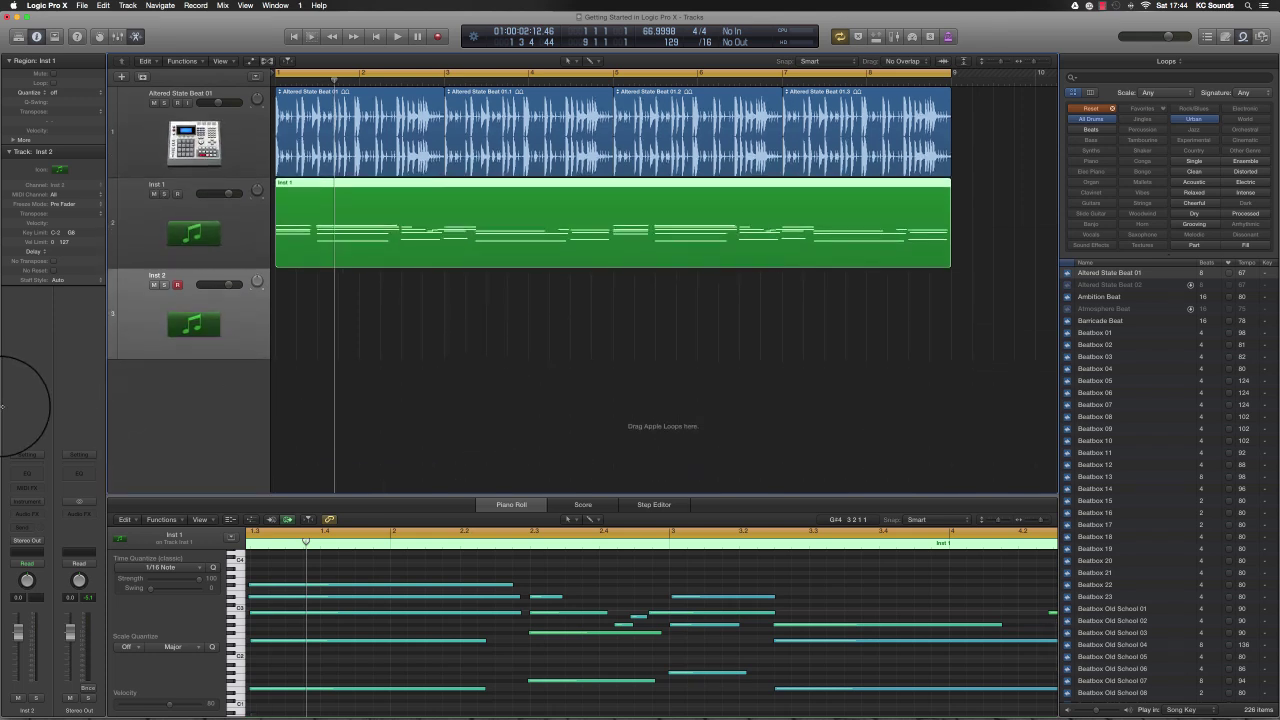
click(40, 505)
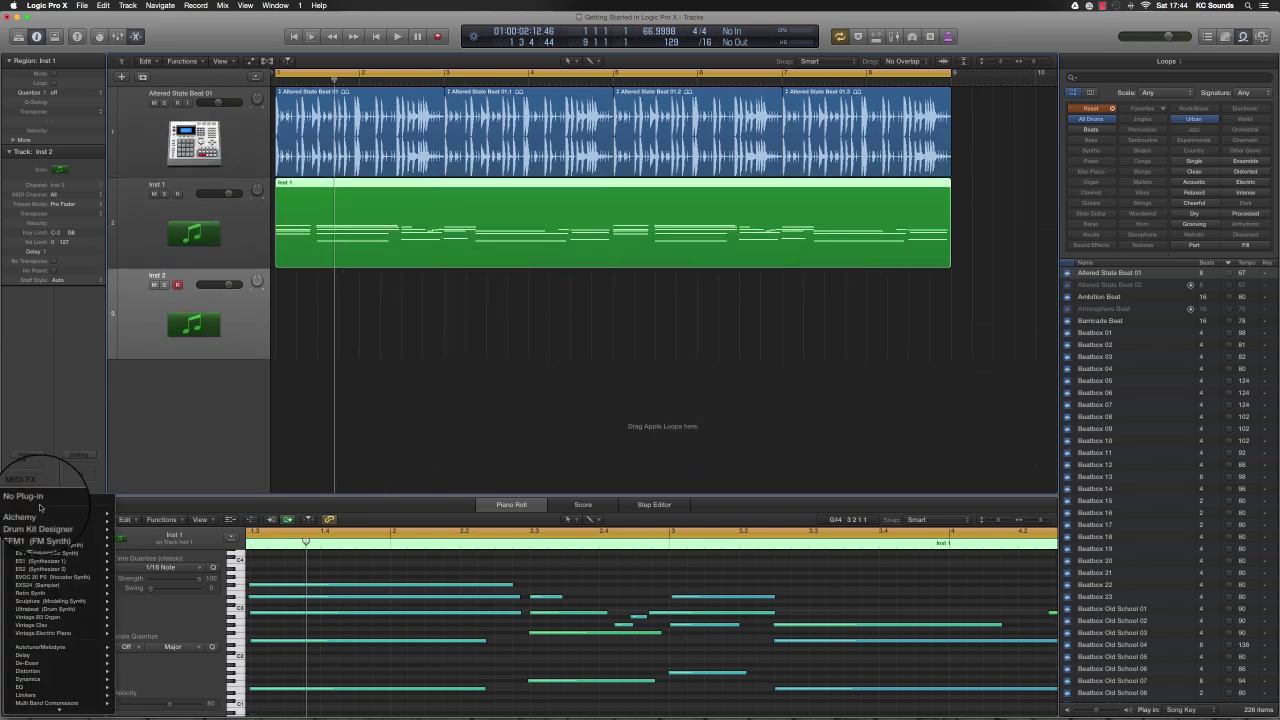
mouse_move(55, 695)
mouse_move(55, 537)
mouse_move(60, 585)
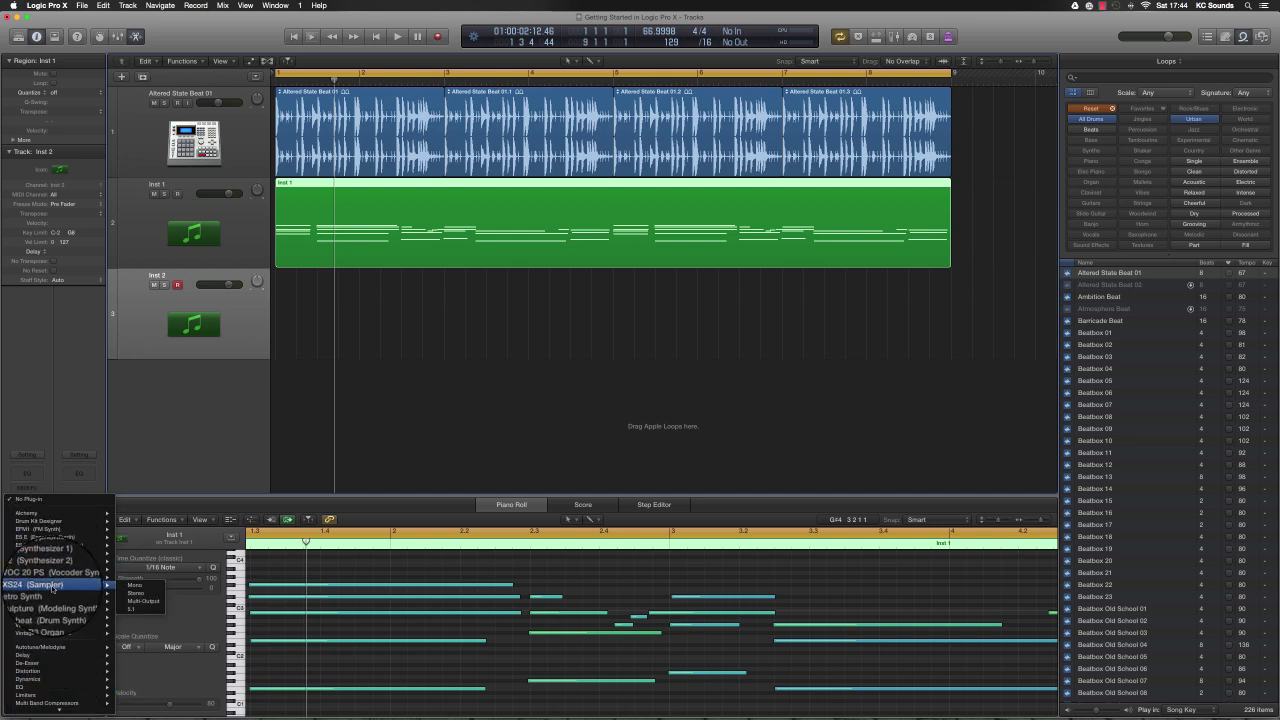
click(143, 594)
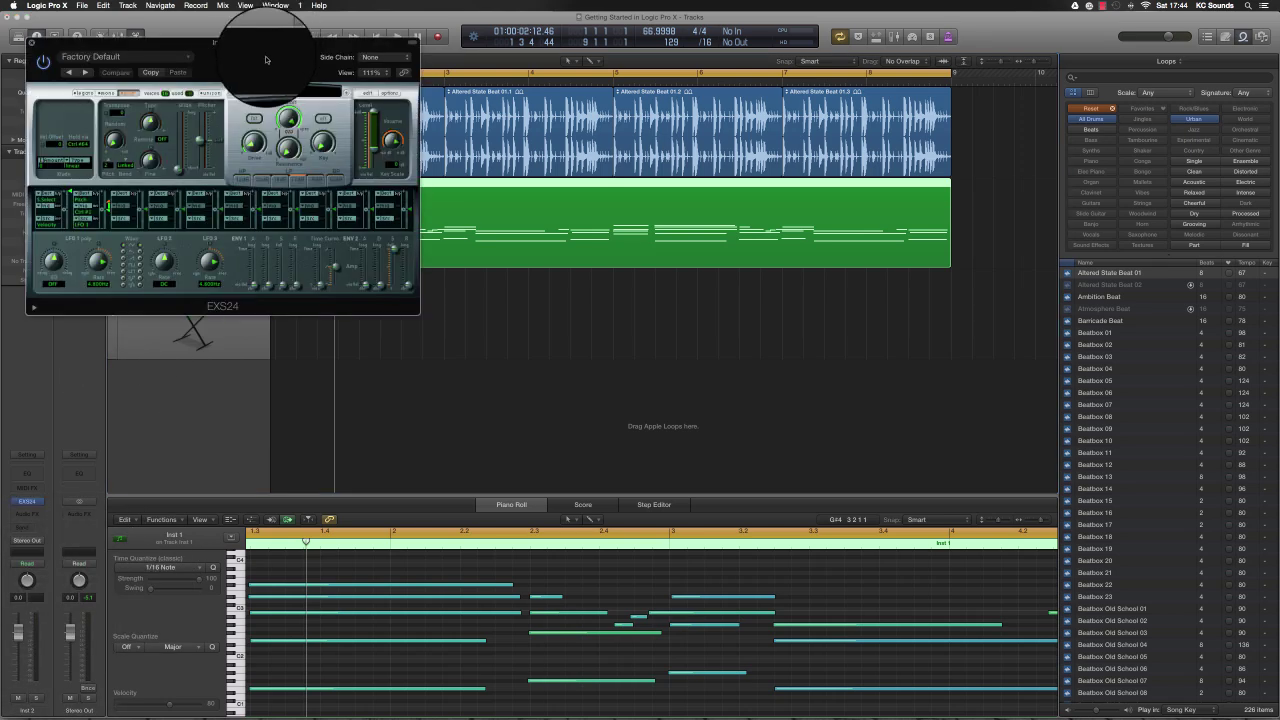
- Raise Inst 2's volume to 1.4 and record a part on it
drag(265, 60, 593, 228)
drag(20, 632, 27, 617)
key(space)
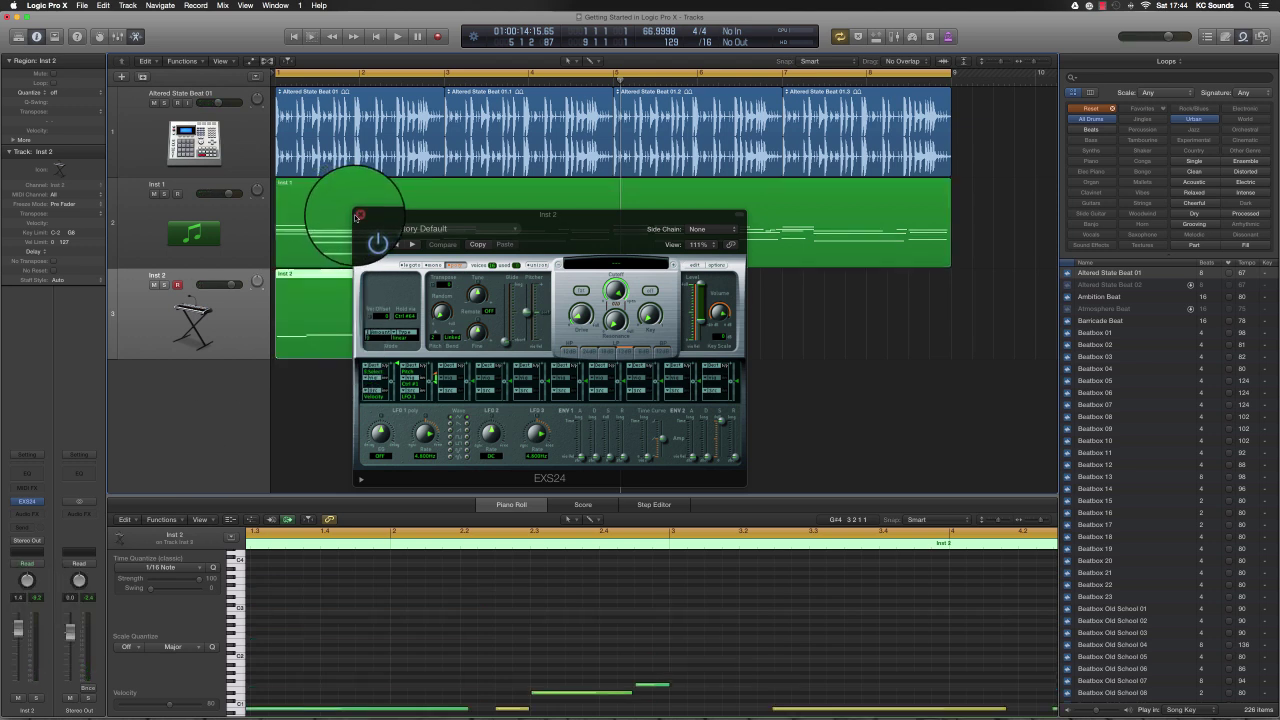
- Close the EXS24 window, copy the Inst 2 region to bar 5 and join the two
click(361, 214)
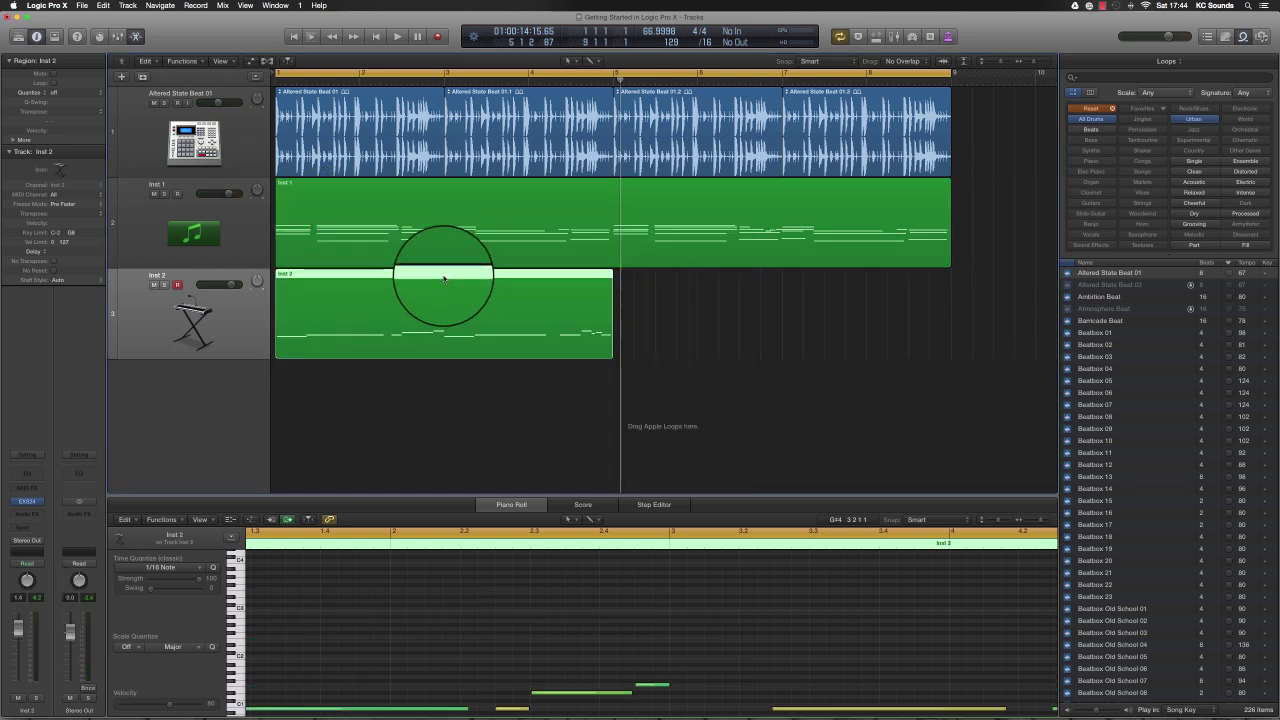
drag(443, 280, 780, 290)
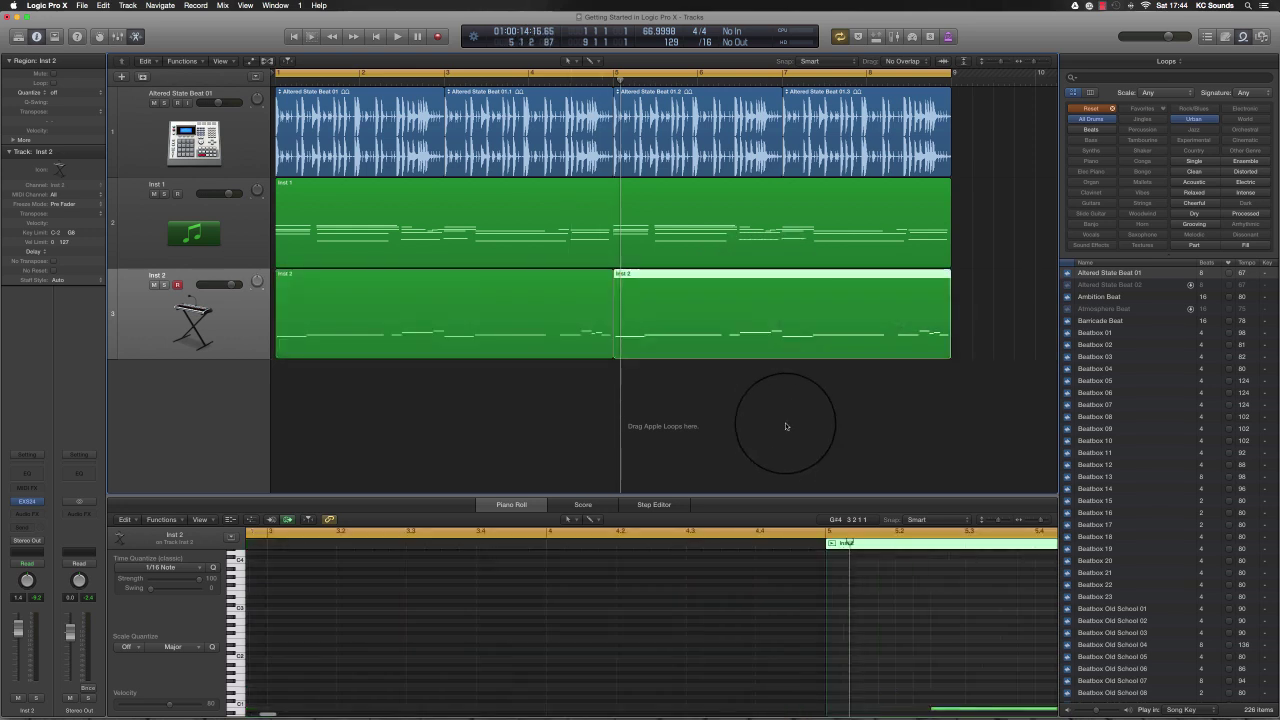
drag(785, 432, 567, 344)
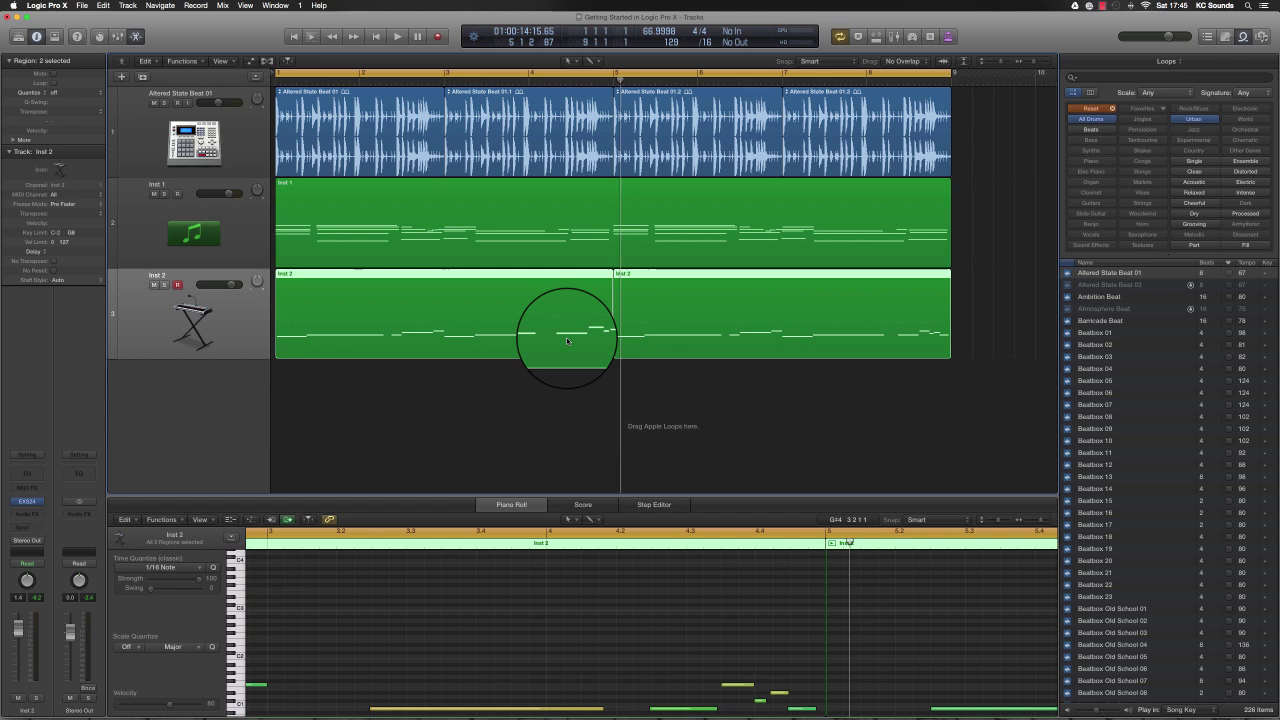
key(super+Up)
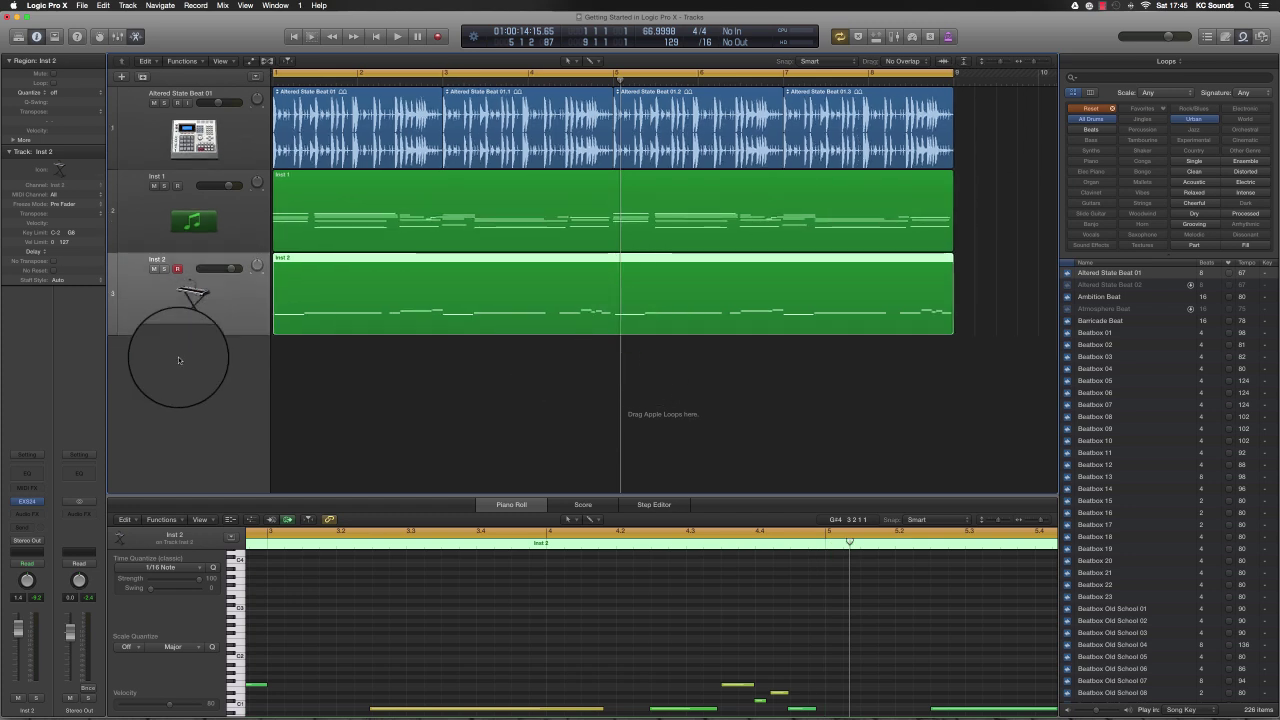
double_click(179, 360)
- Clear the All Drums filter in the Loops browser and show only Strings loops
key(super+Up)
key(super+Left)
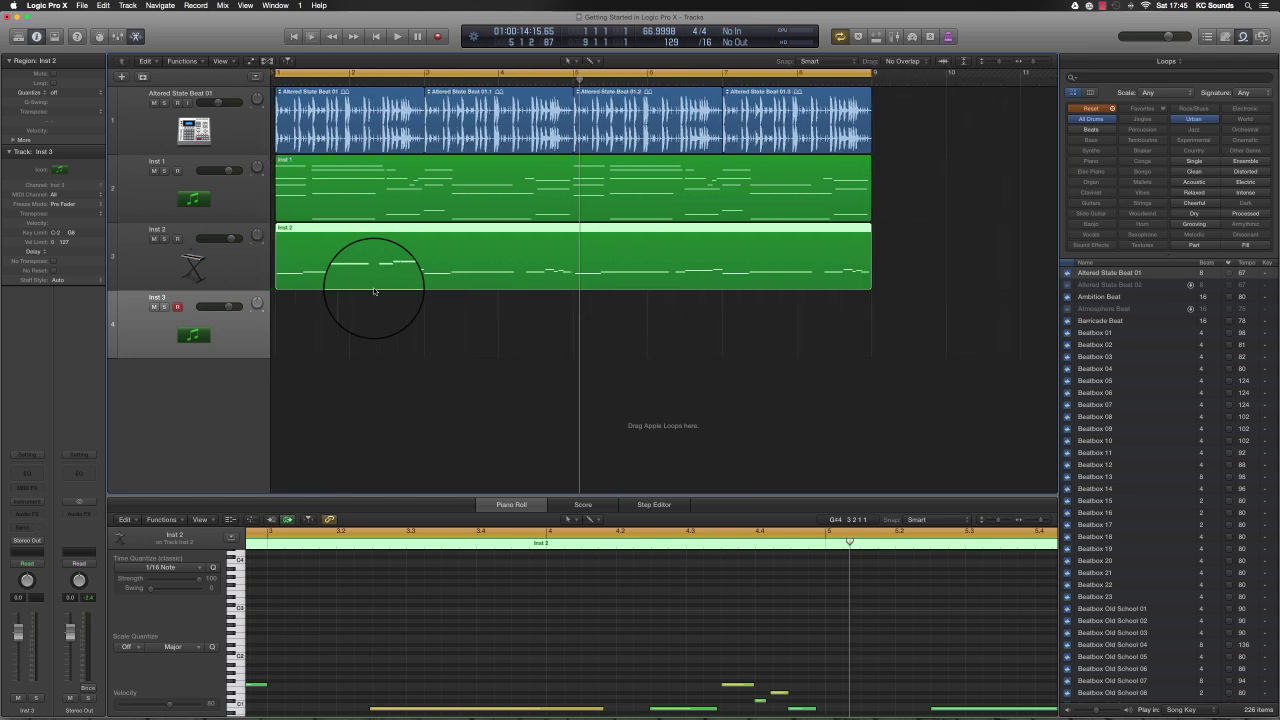
click(1091, 119)
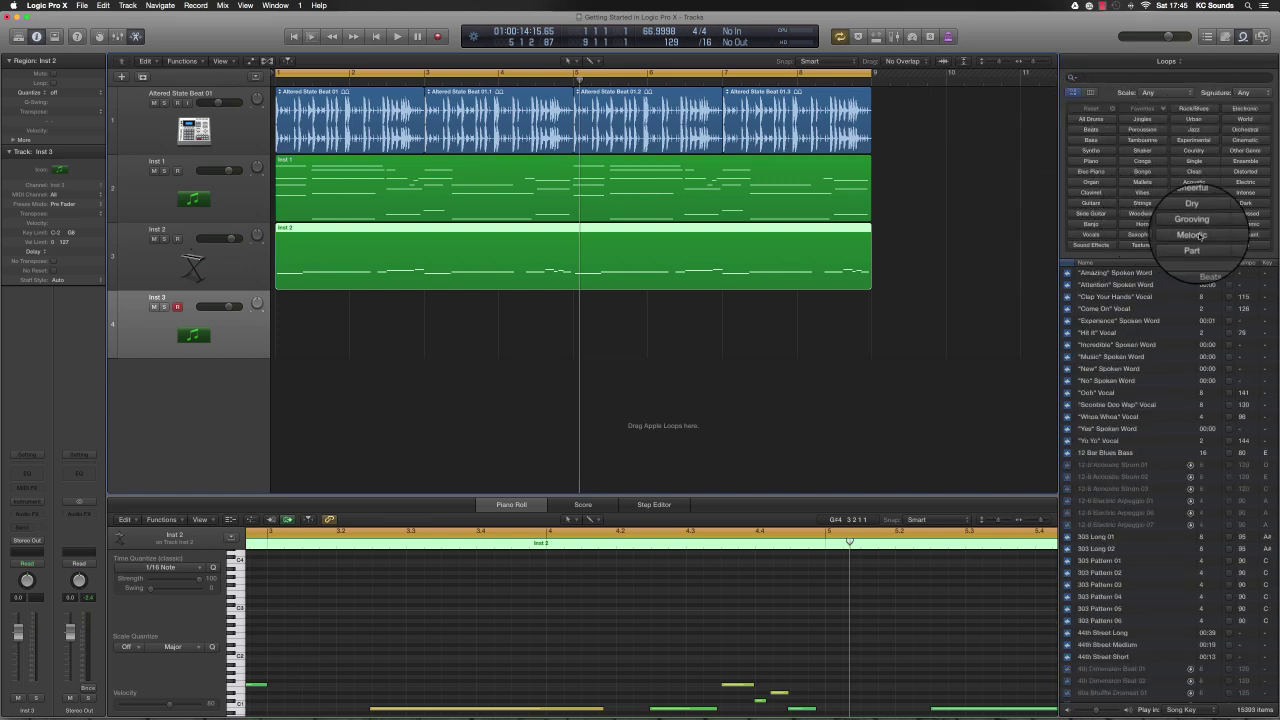
click(1142, 204)
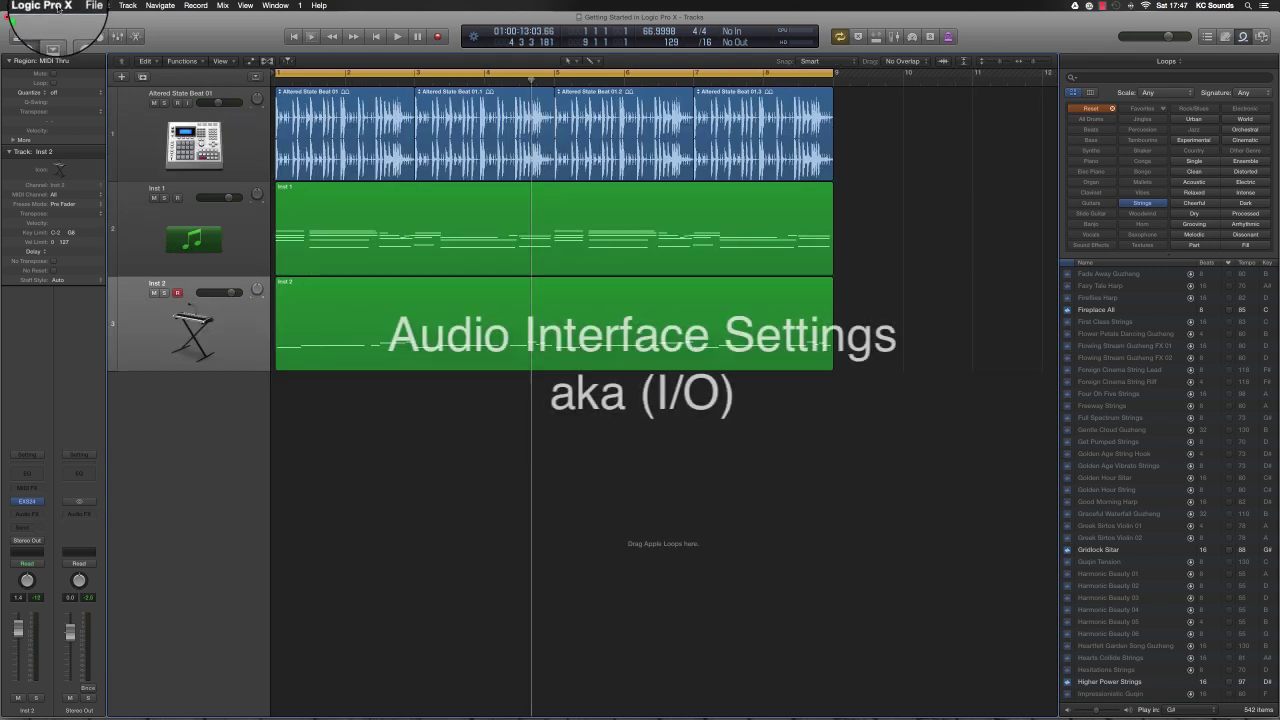
- In Audio preferences, confirm Saffire as both the output and input device
click(46, 5)
mouse_move(92, 37)
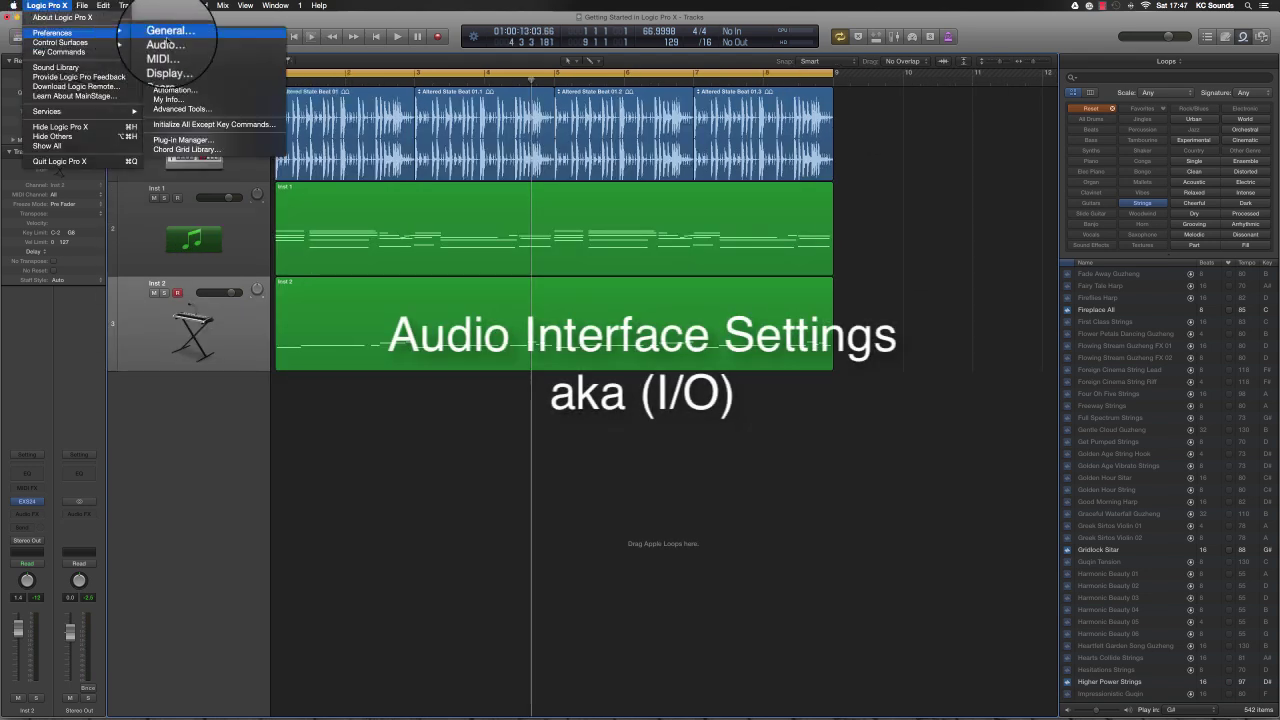
click(165, 42)
drag(857, 318, 687, 317)
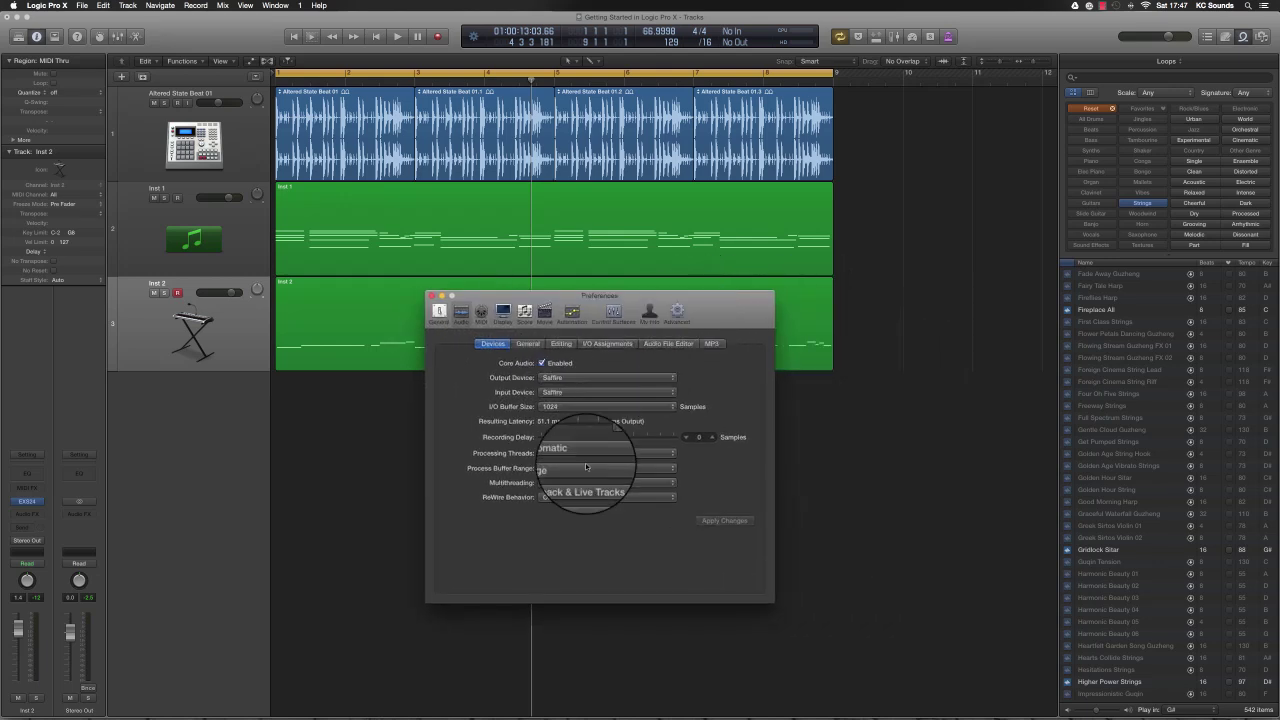
click(563, 379)
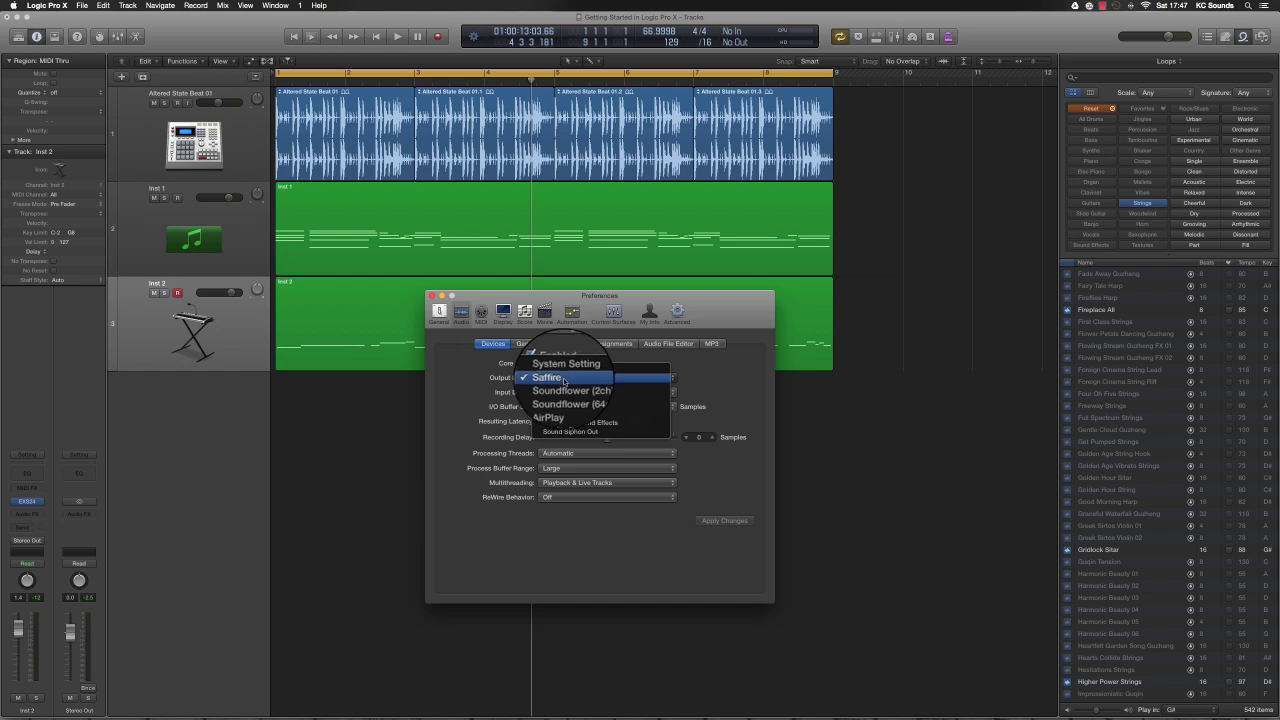
click(609, 330)
click(561, 383)
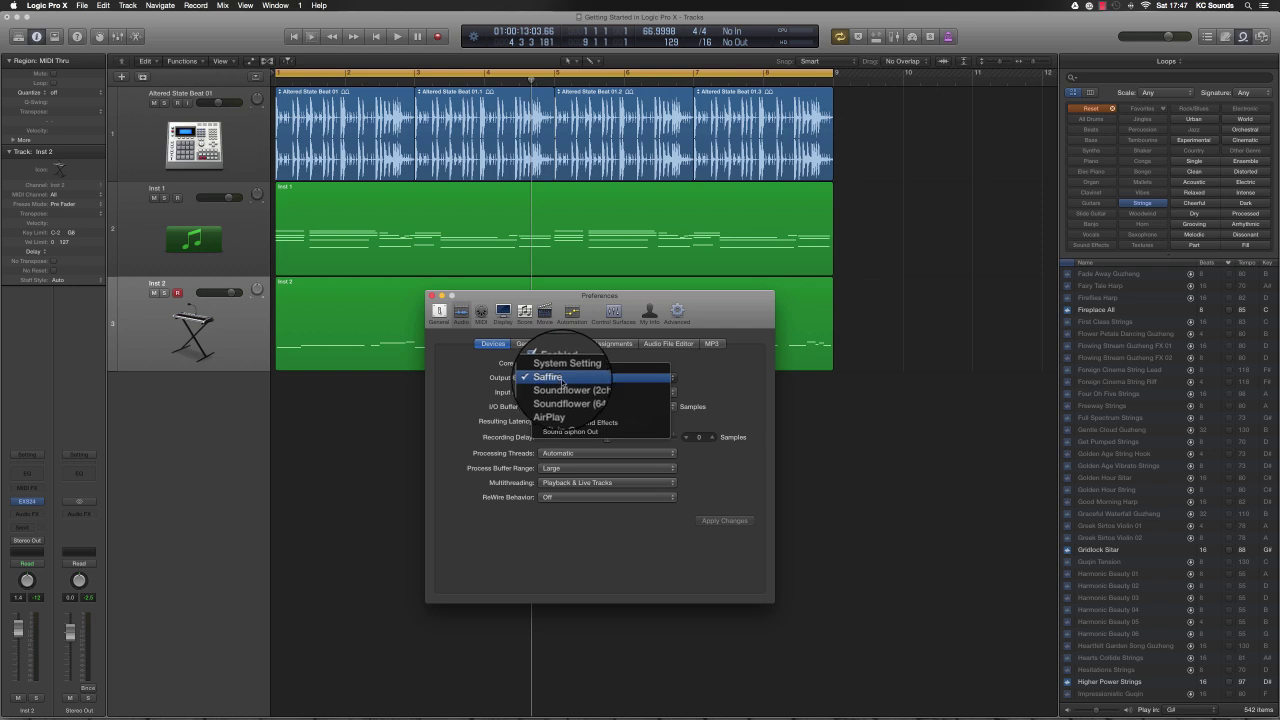
click(735, 375)
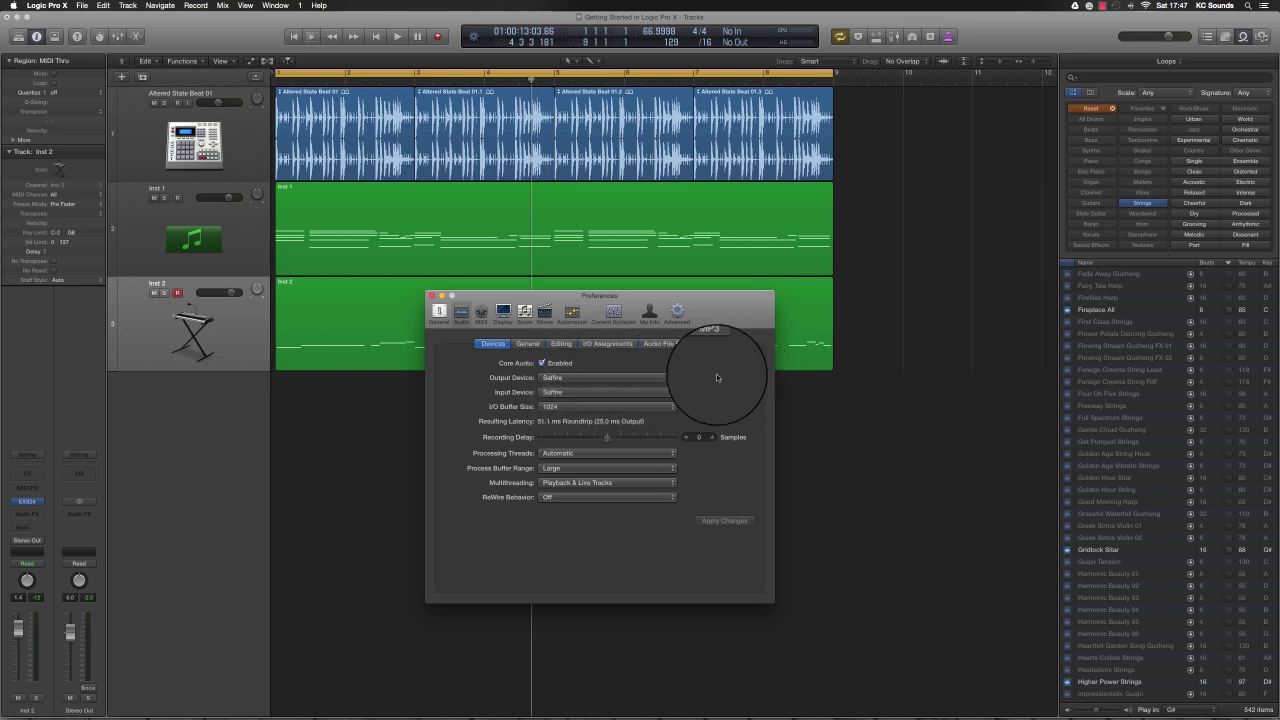
- Set the I/O buffer size to 1024 samples and apply the changes
click(560, 407)
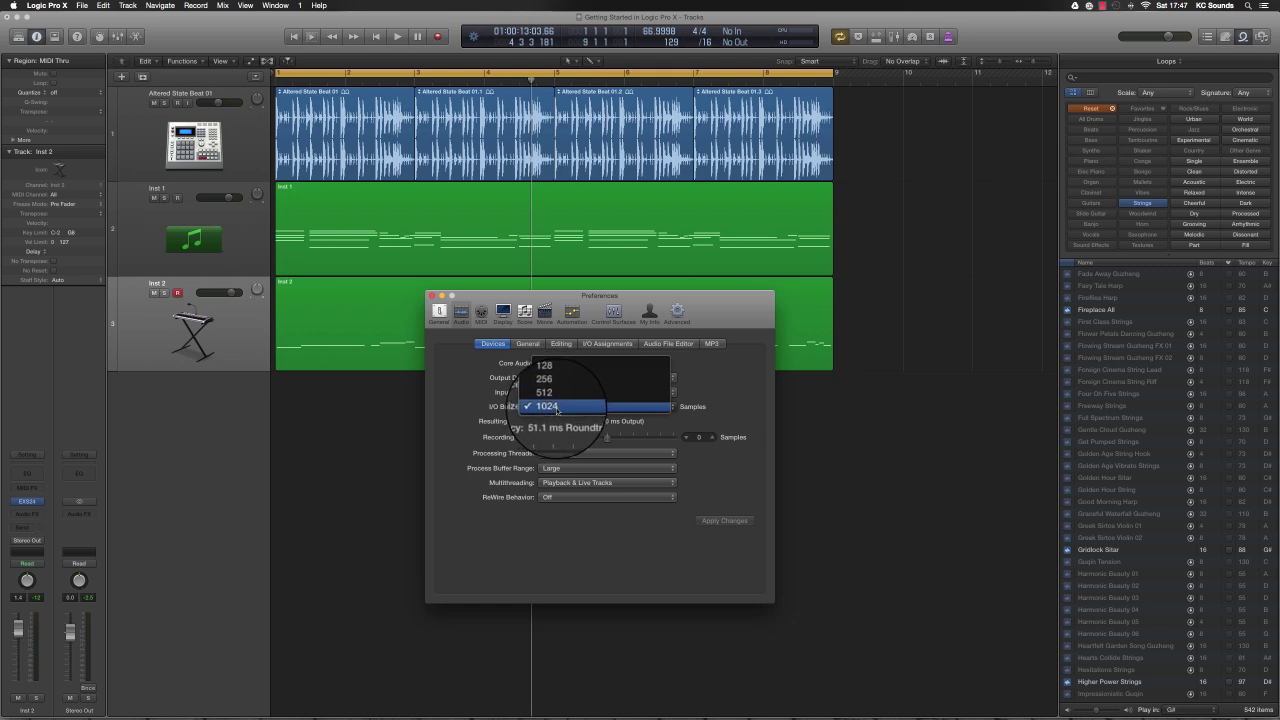
click(559, 377)
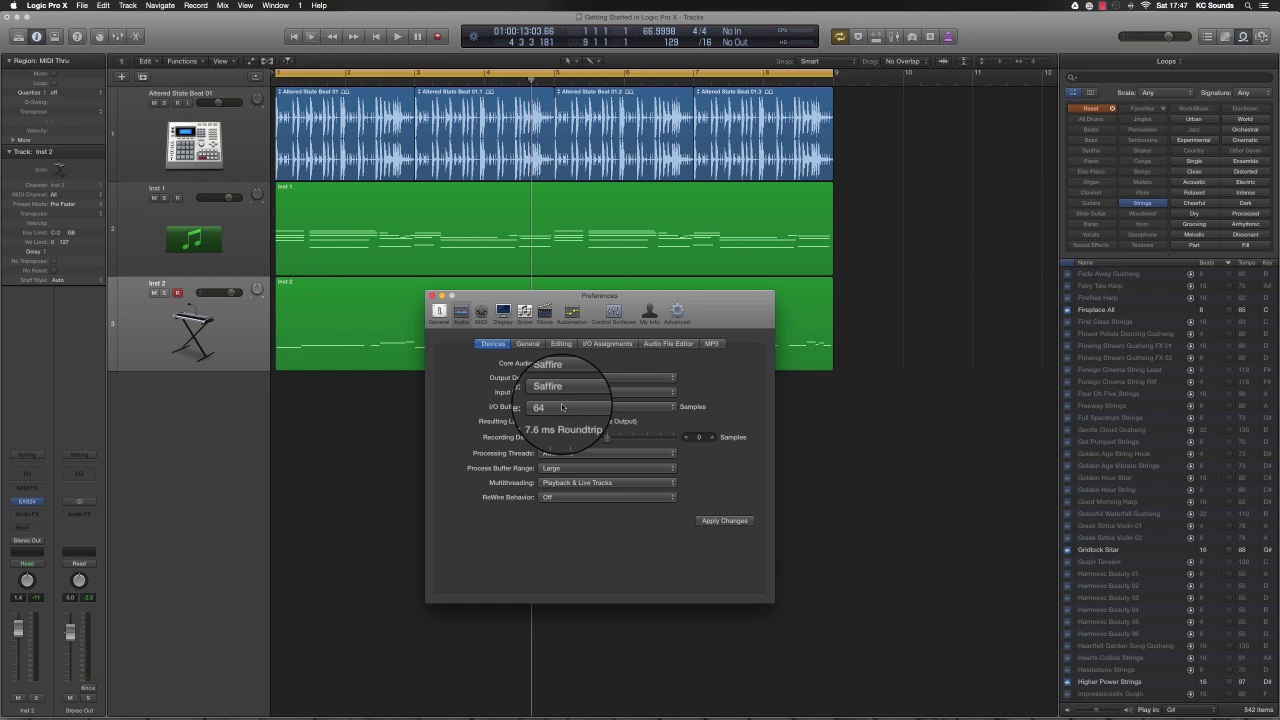
click(562, 407)
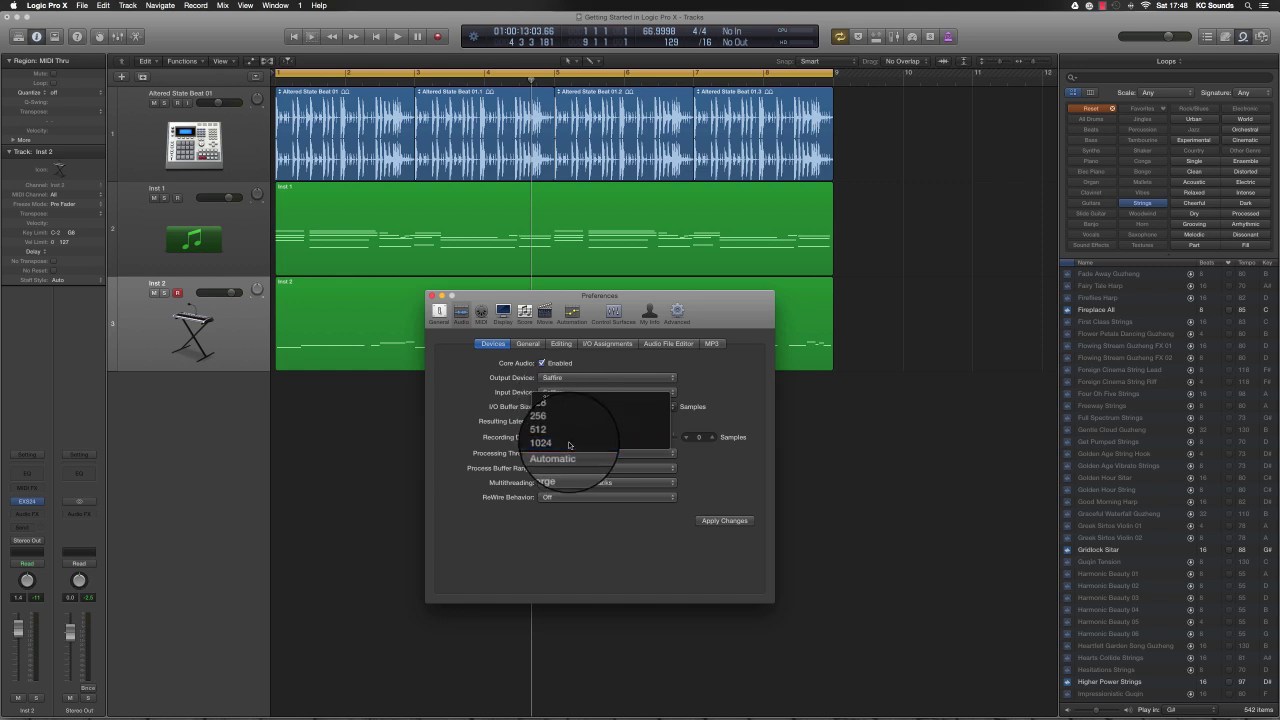
click(572, 452)
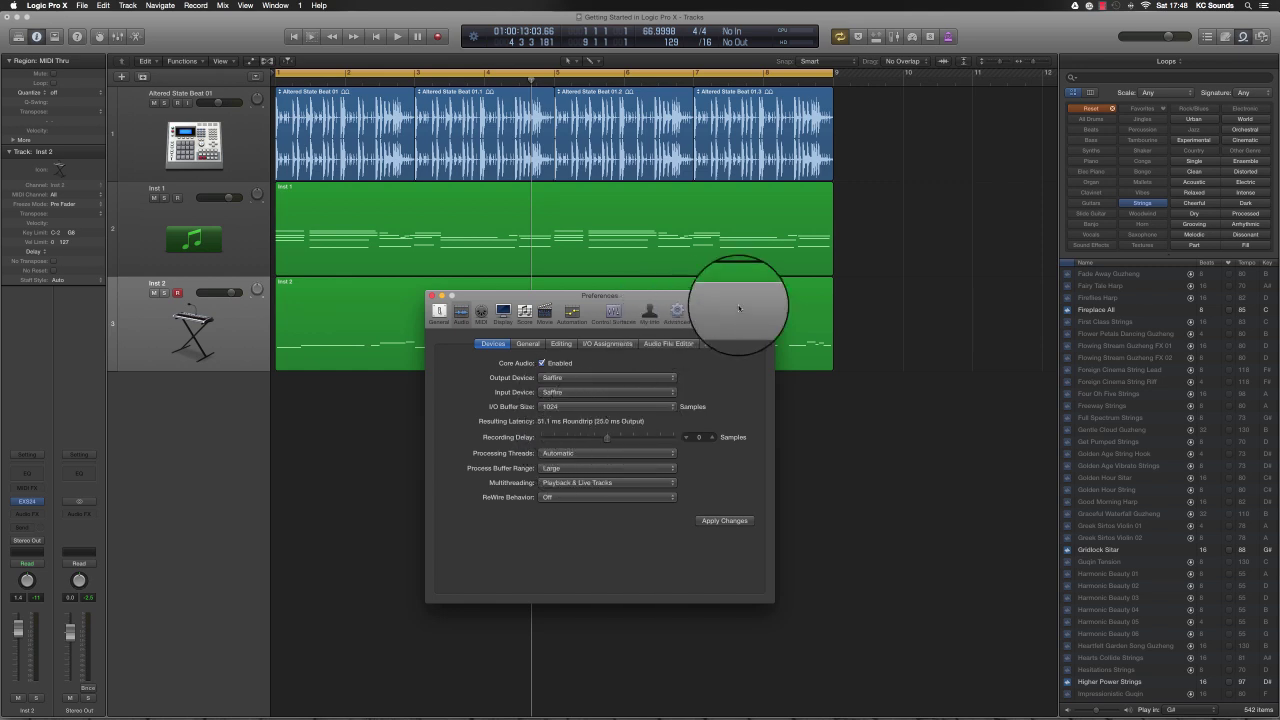
drag(741, 308, 812, 308)
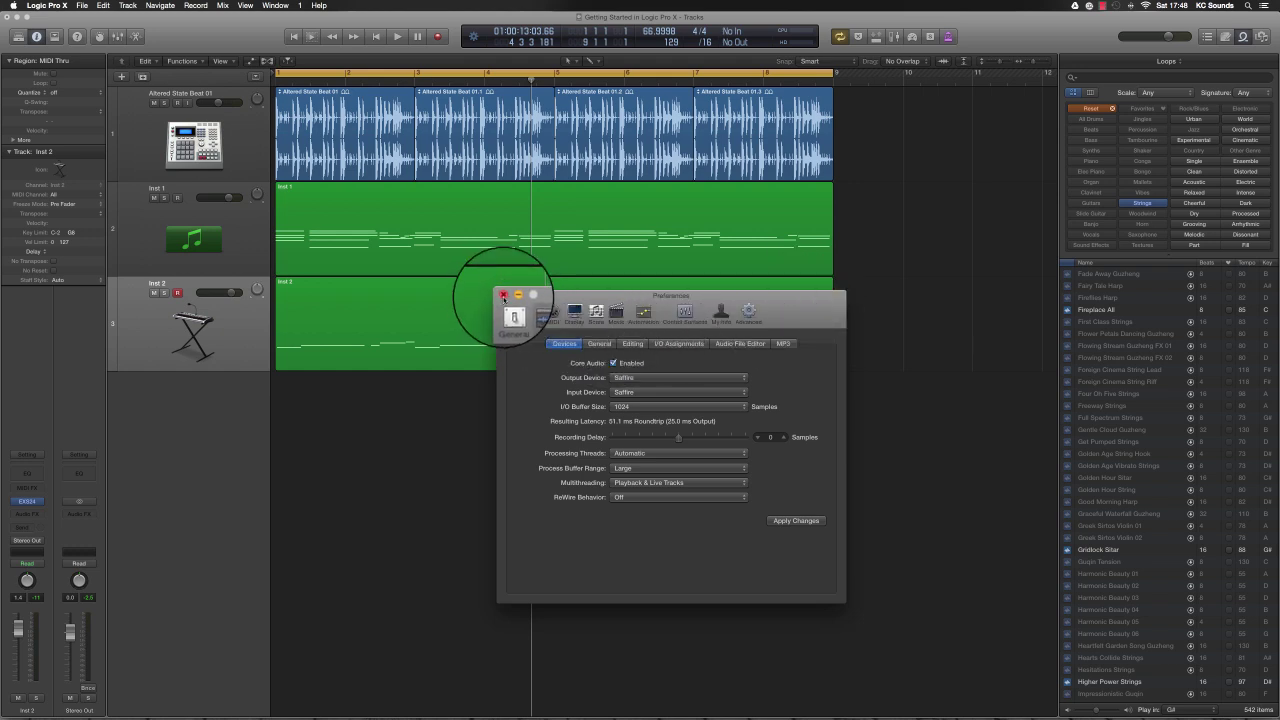
click(504, 292)
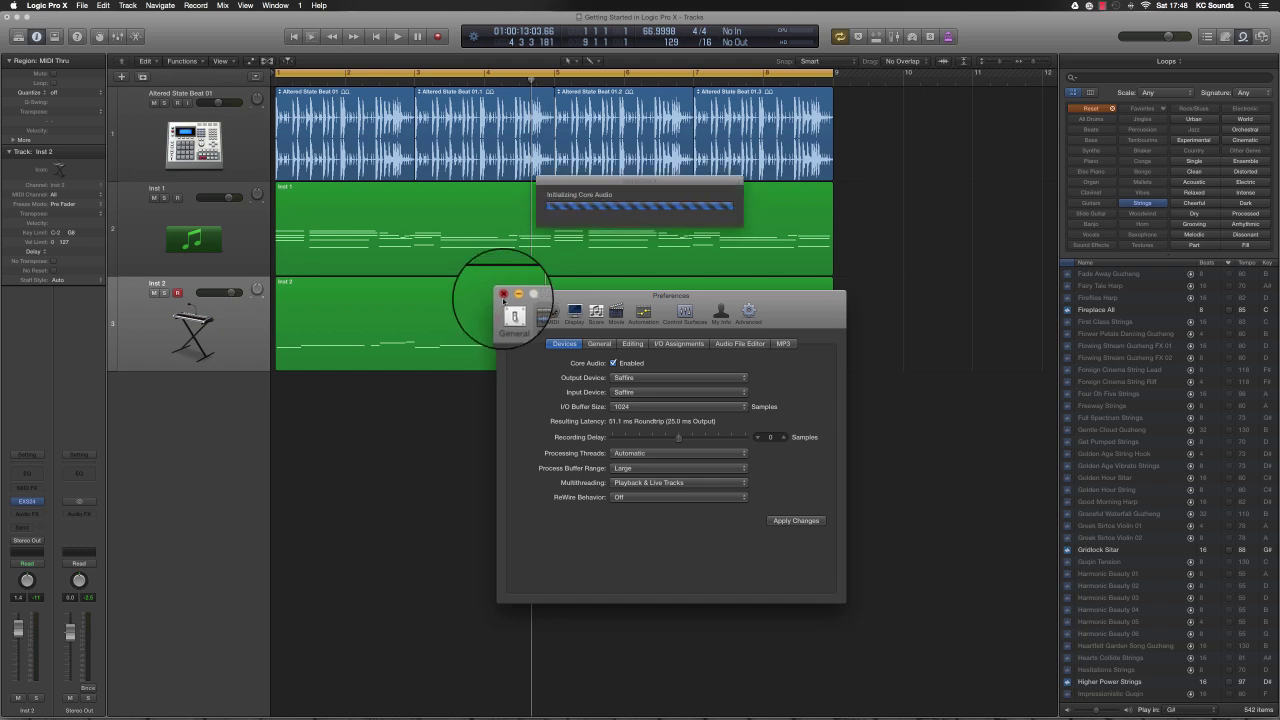
- Select all six regions across the drum loop, Inst 1 and Inst 2 tracks
key(super+Up)
key(super+Up)
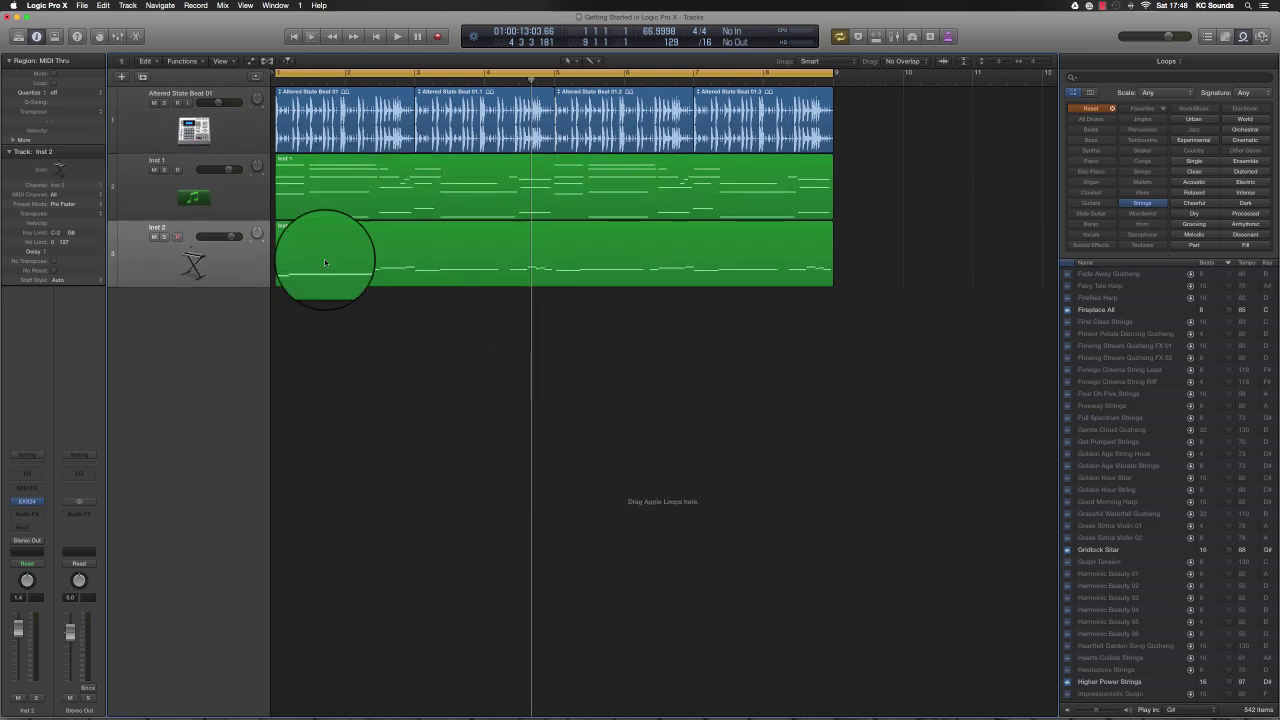
click(228, 214)
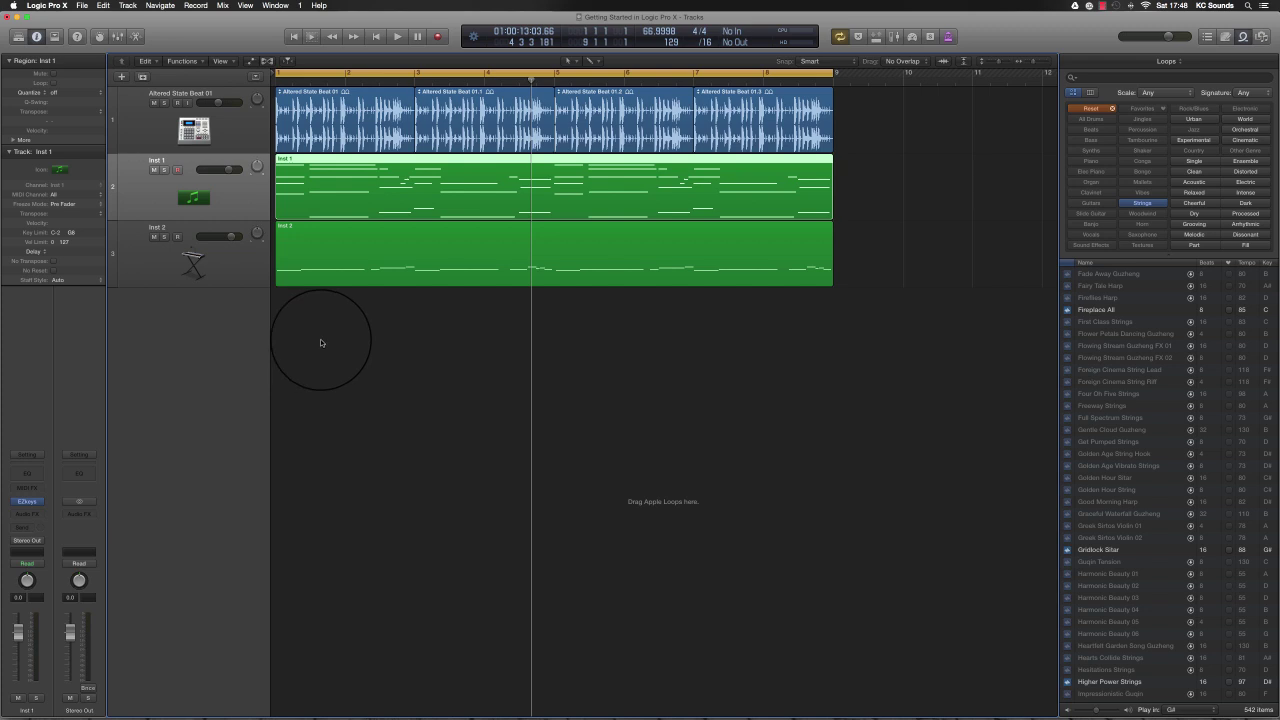
drag(829, 386, 654, 128)
key(super+a)
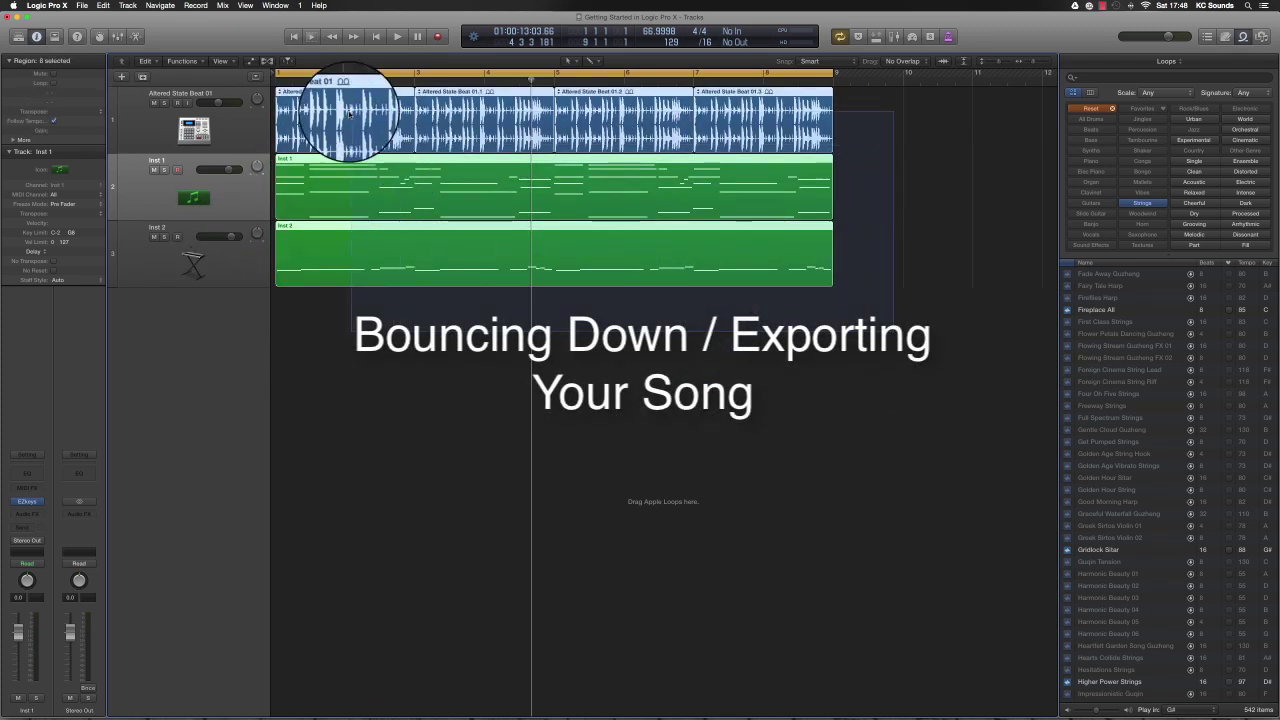
click(86, 8)
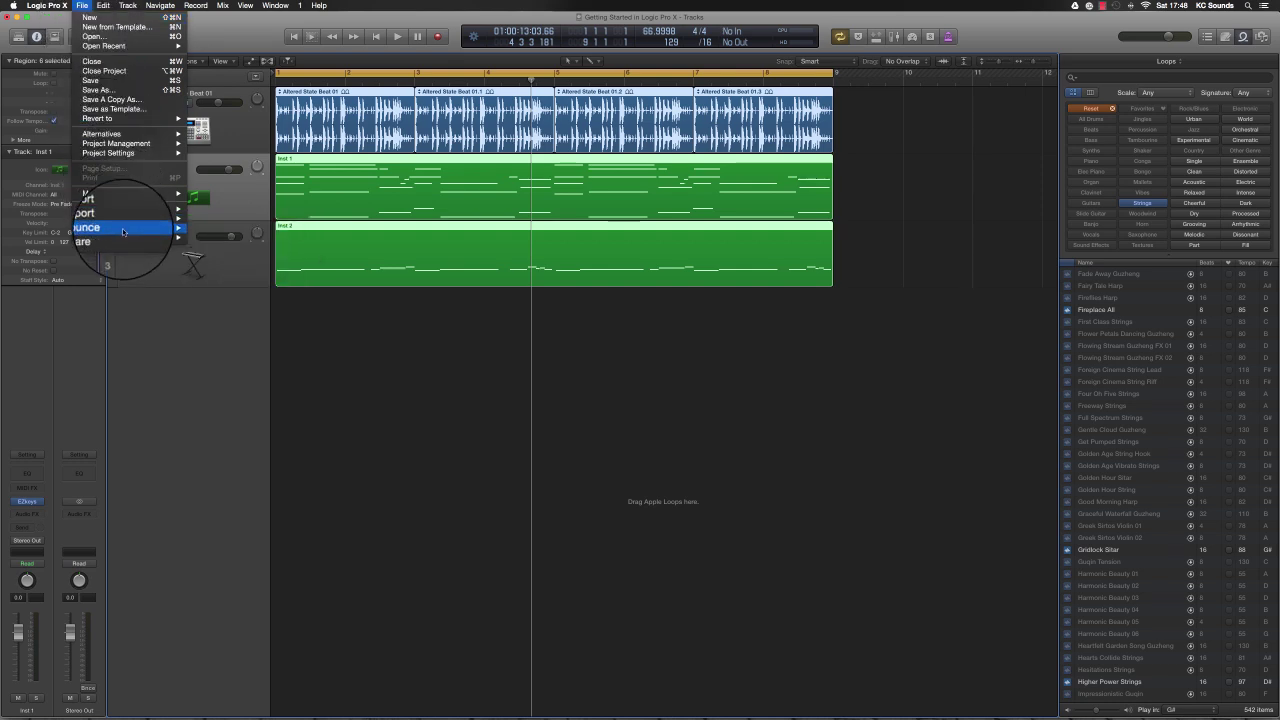
mouse_move(120, 228)
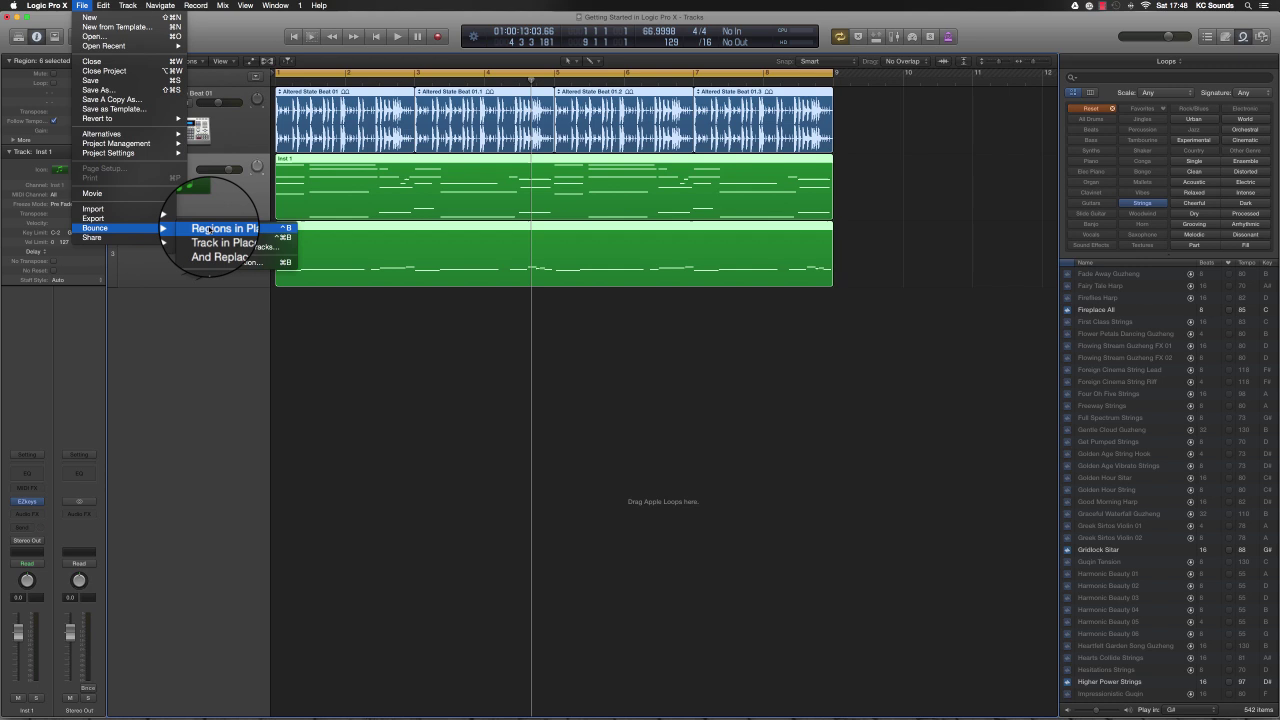
click(752, 357)
key(super+Left)
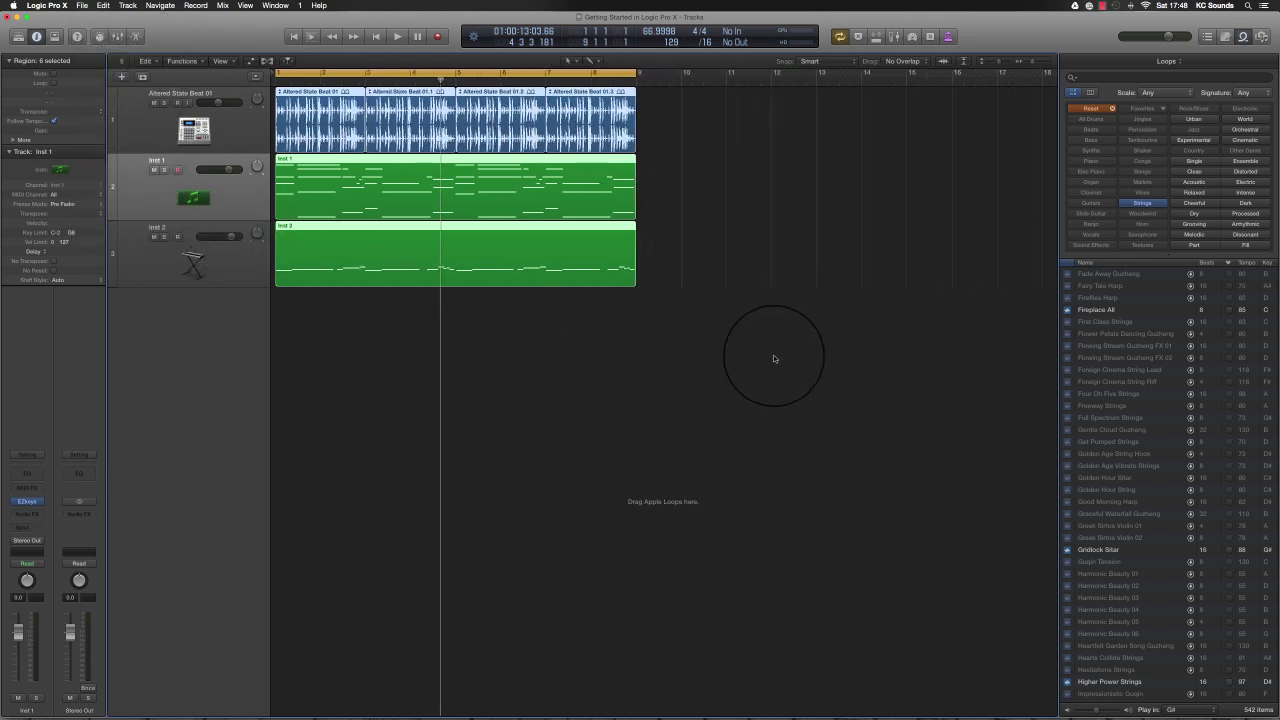
drag(770, 364, 262, 96)
- Open the Bounce dialog and tick both PCM and MP3 destinations
key(super+b)
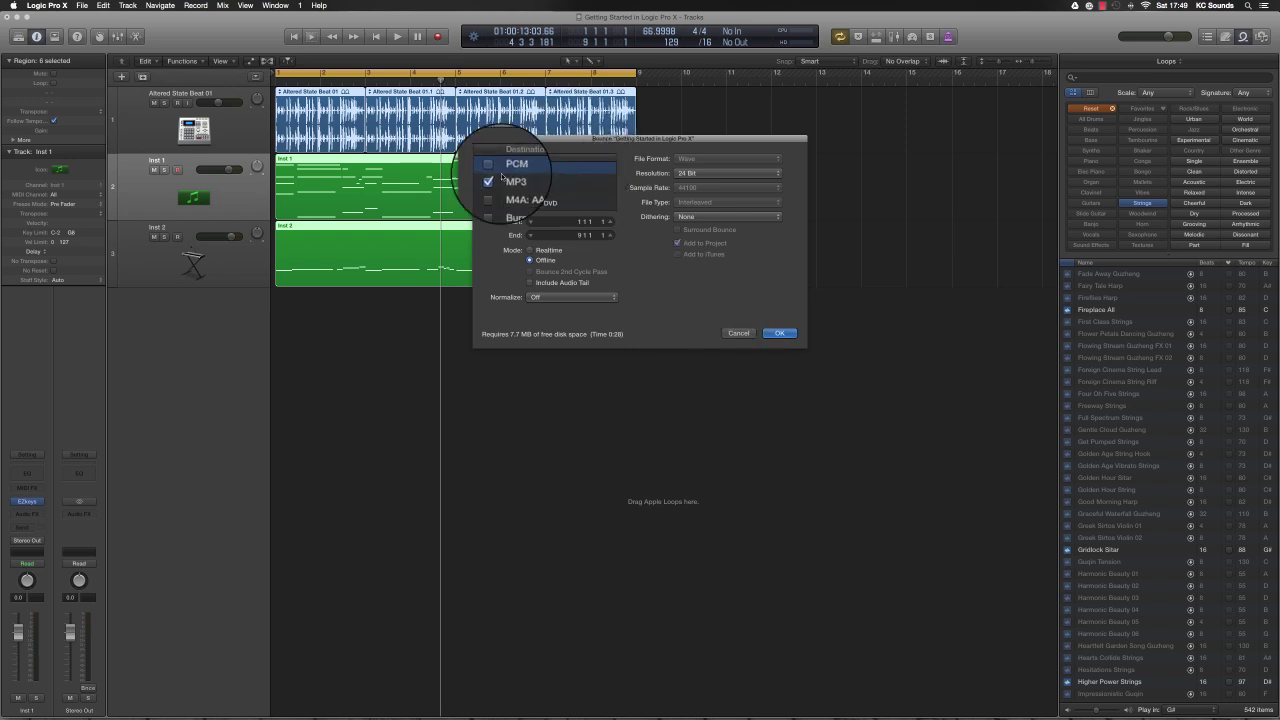
click(493, 161)
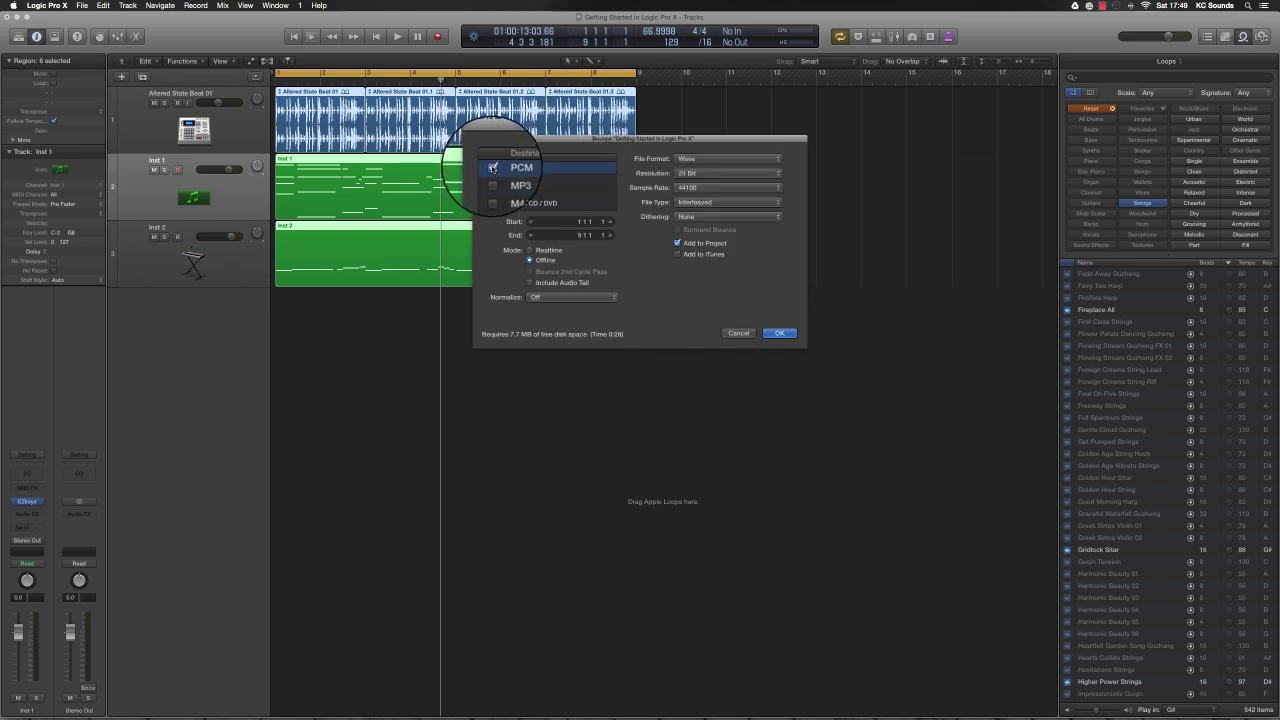
click(491, 179)
click(510, 168)
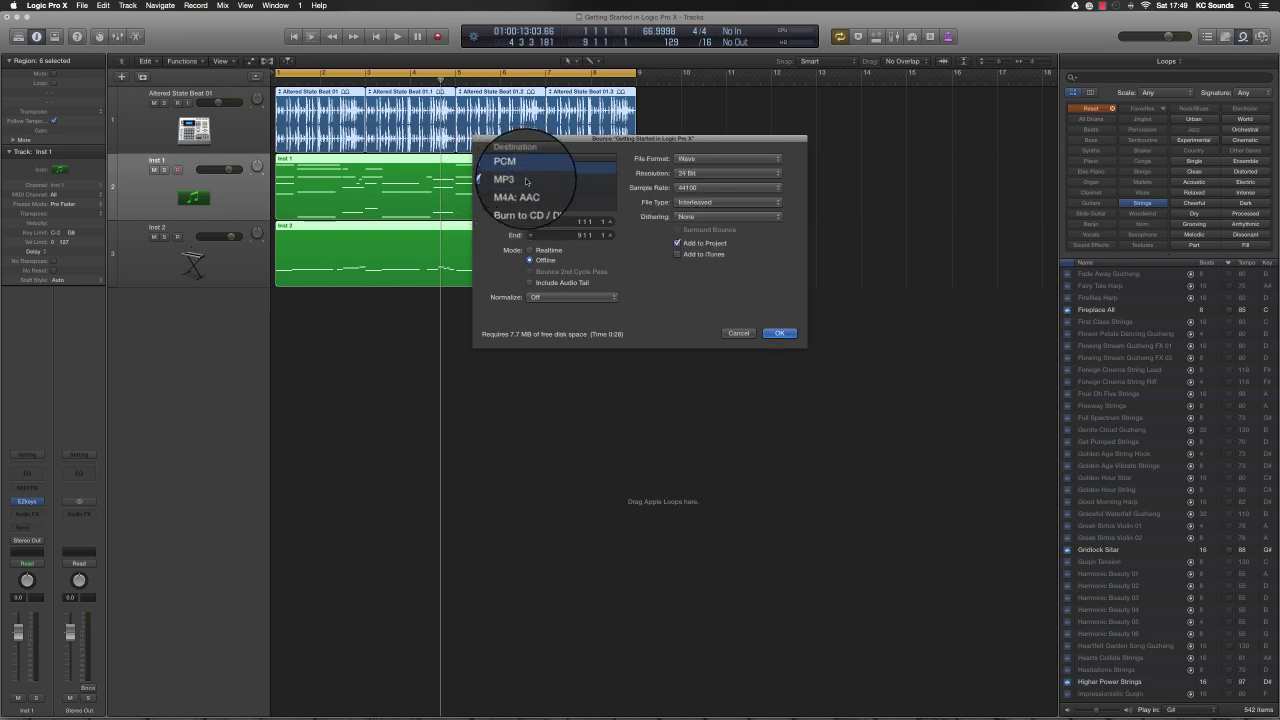
click(526, 180)
click(520, 167)
- Set the PCM file format to Wave with an Interleaved file type
click(707, 161)
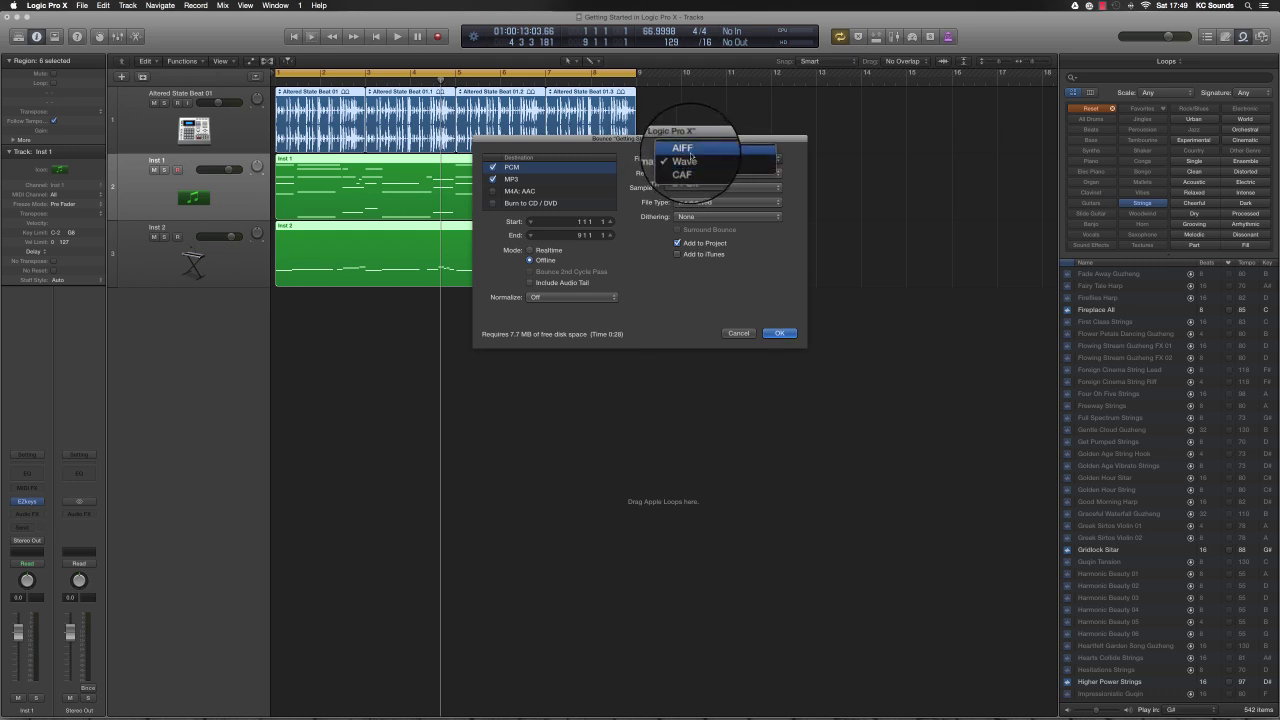
click(710, 165)
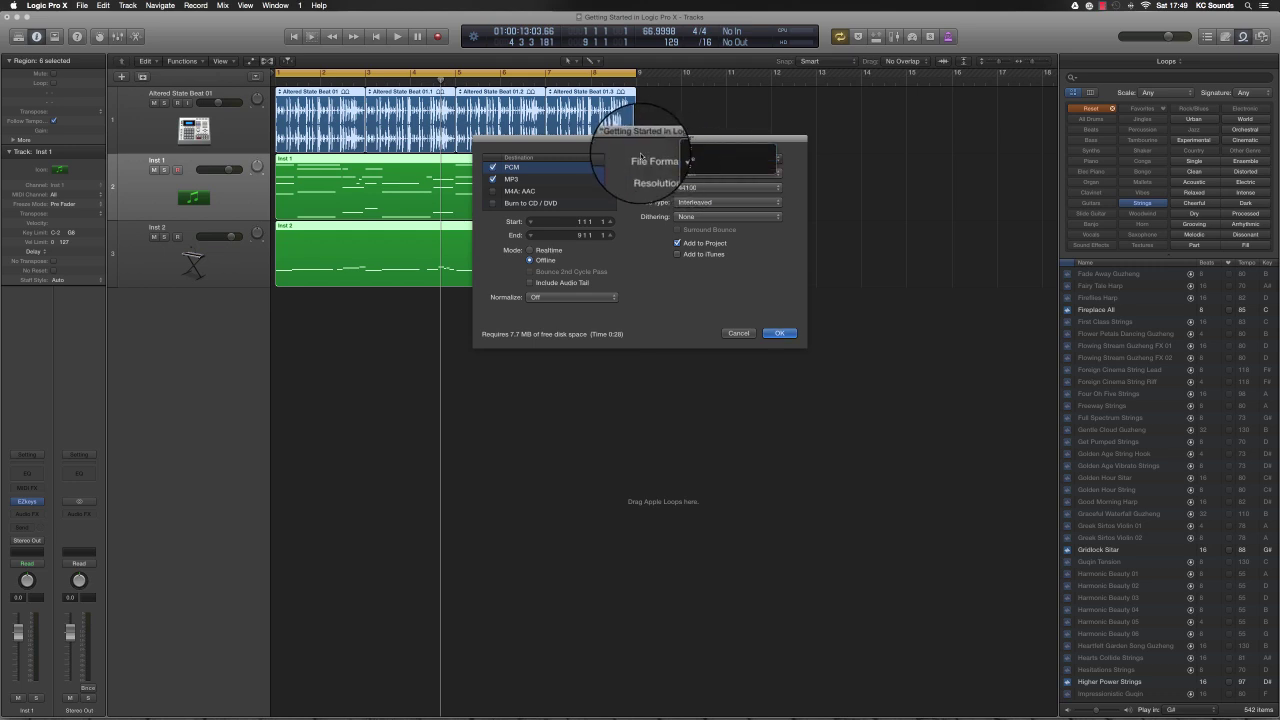
click(708, 203)
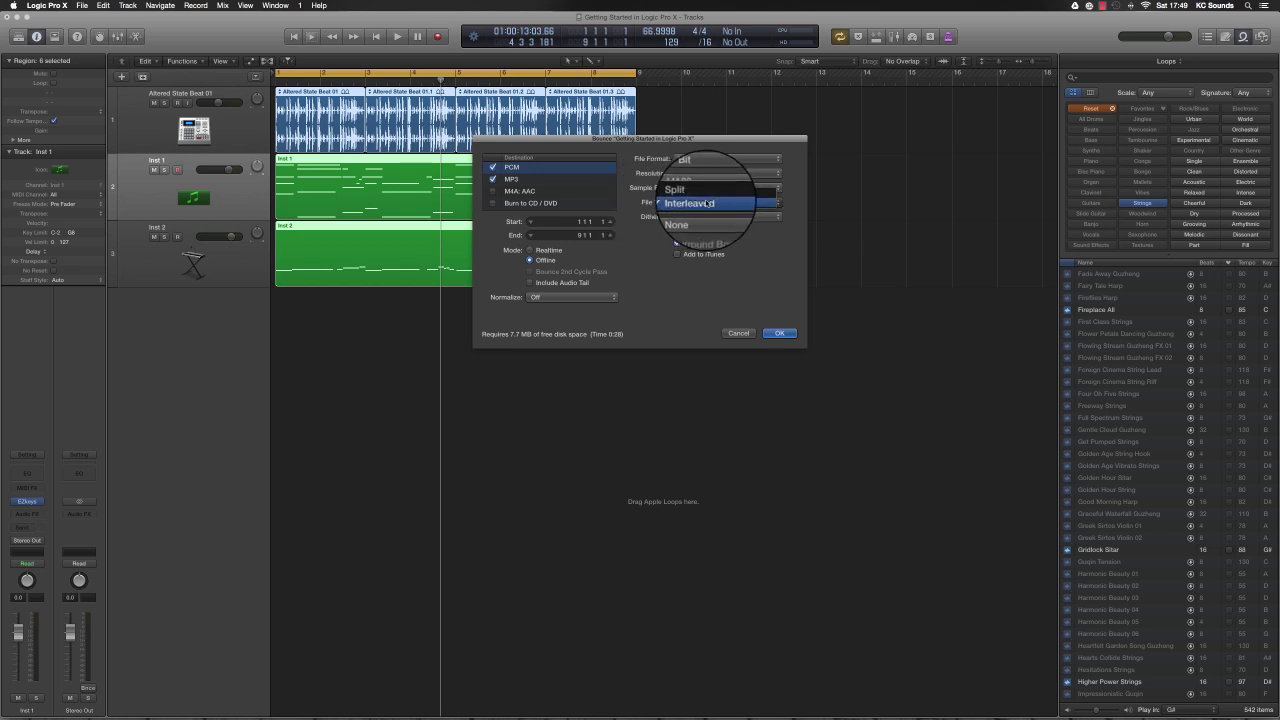
click(707, 203)
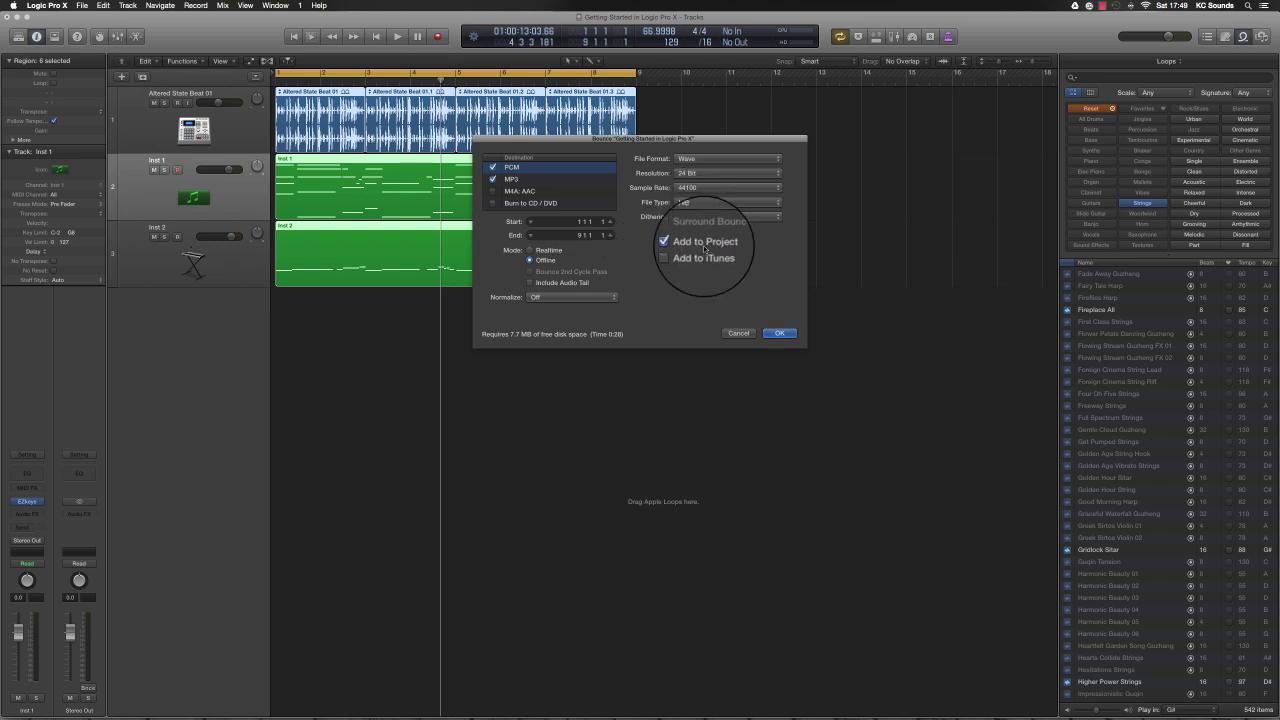
- Switch to realtime bounce, keep Normalize Off, tick Add to iTunes, and view the MP3 128 kbps settings
click(530, 250)
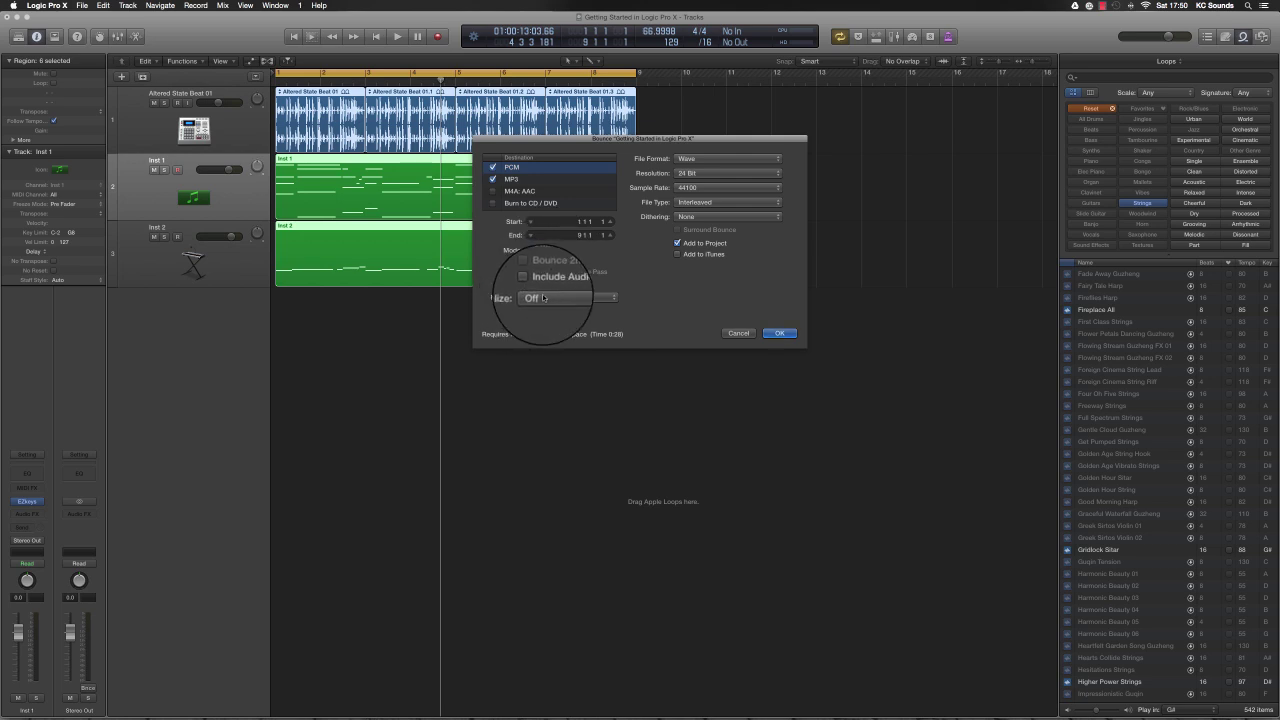
click(543, 298)
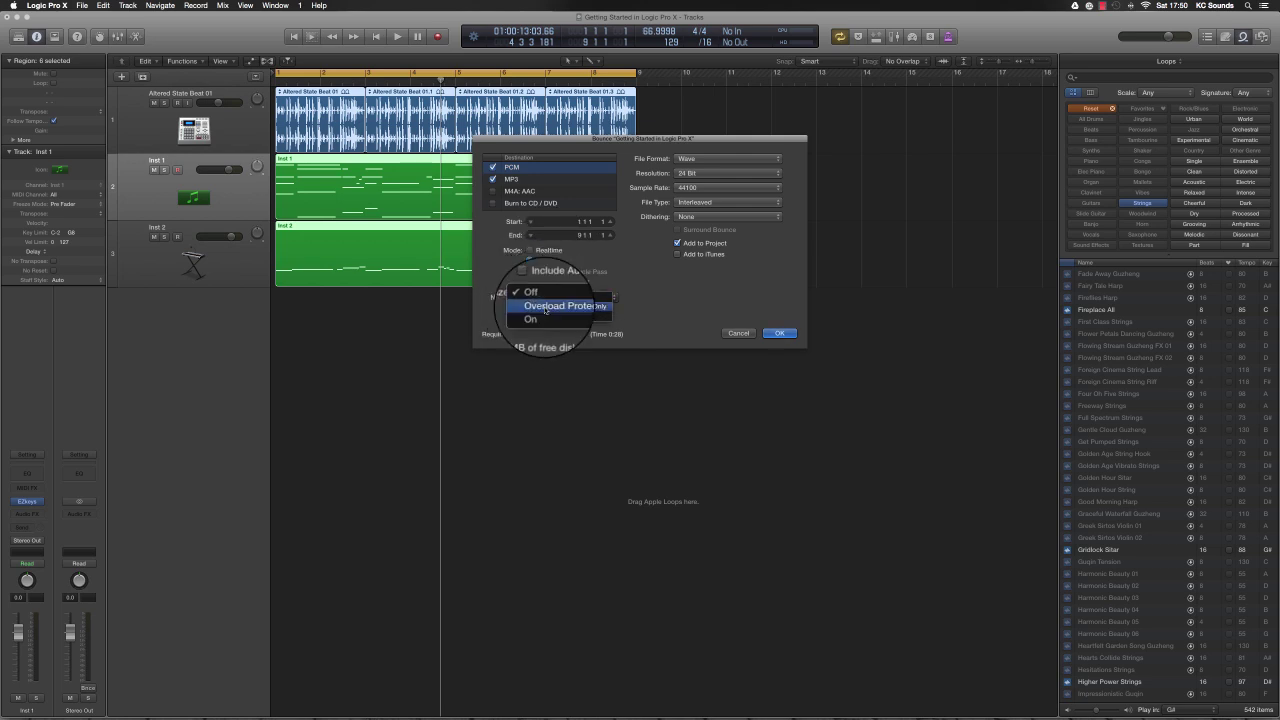
click(535, 288)
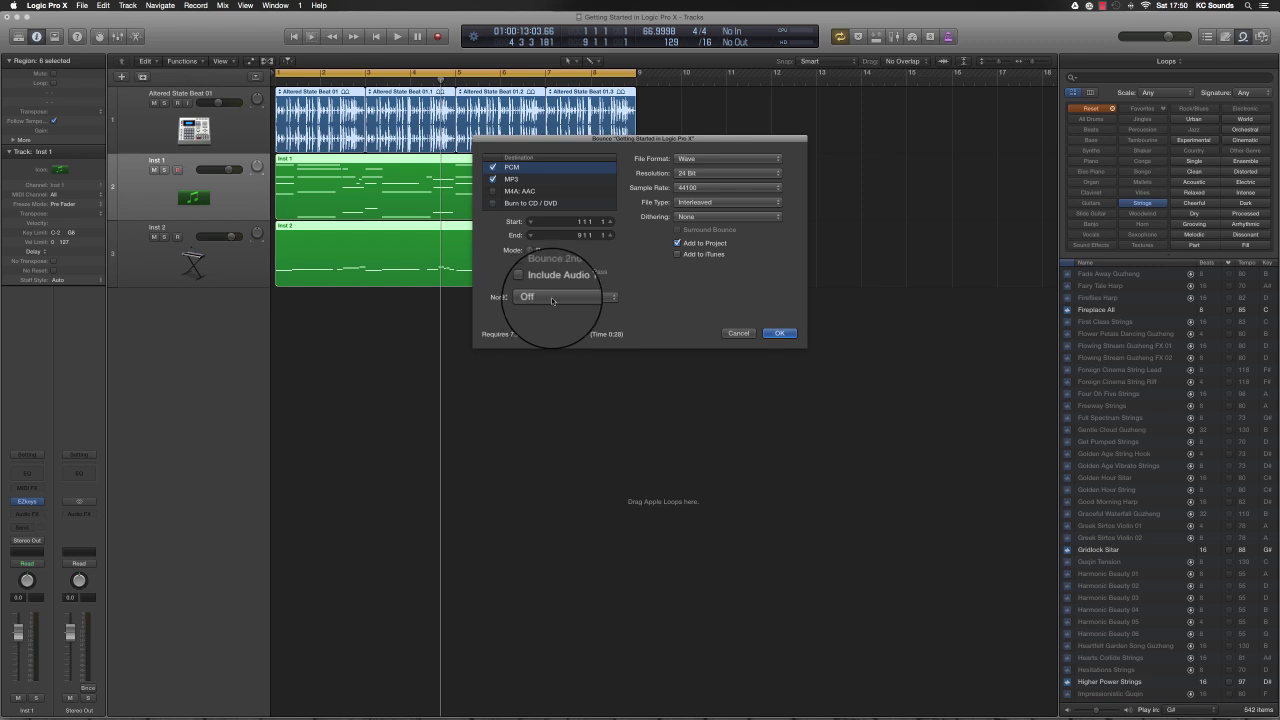
click(679, 256)
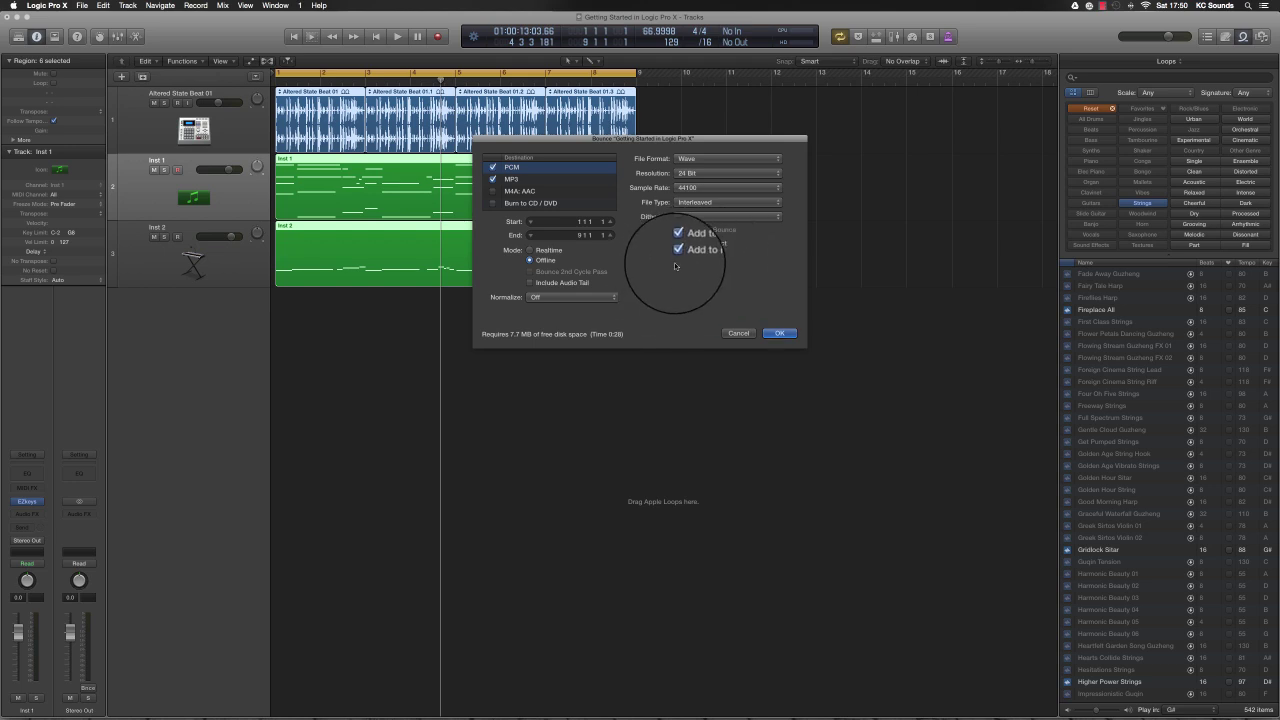
click(522, 179)
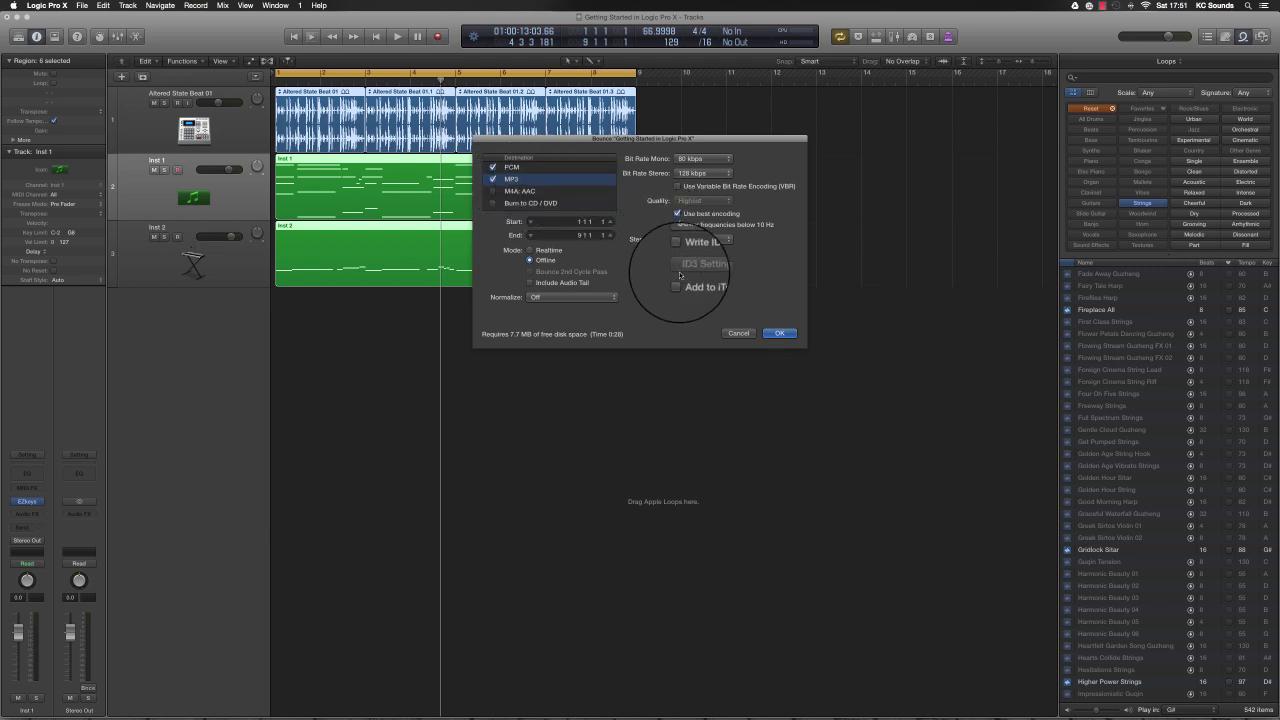
- Tick Write ID3 tags and inspect its settings, leaving the initial key at C, then cancel
click(677, 254)
click(692, 268)
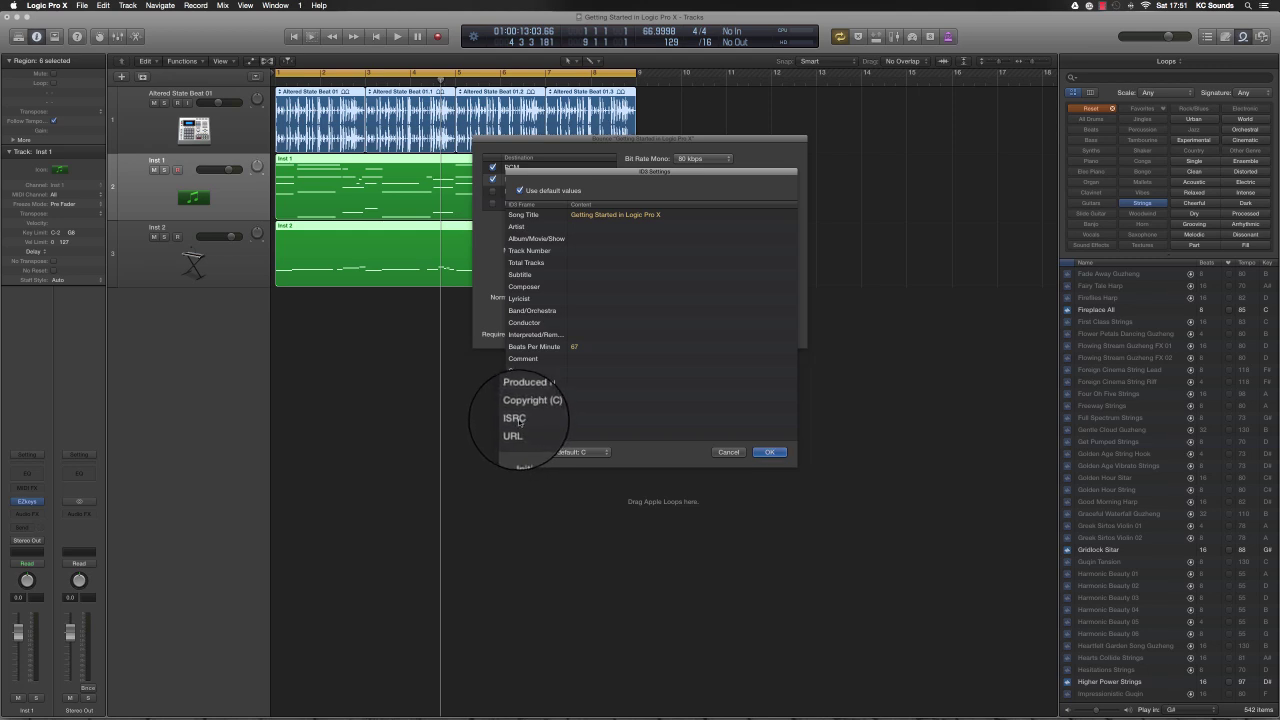
drag(698, 172, 701, 361)
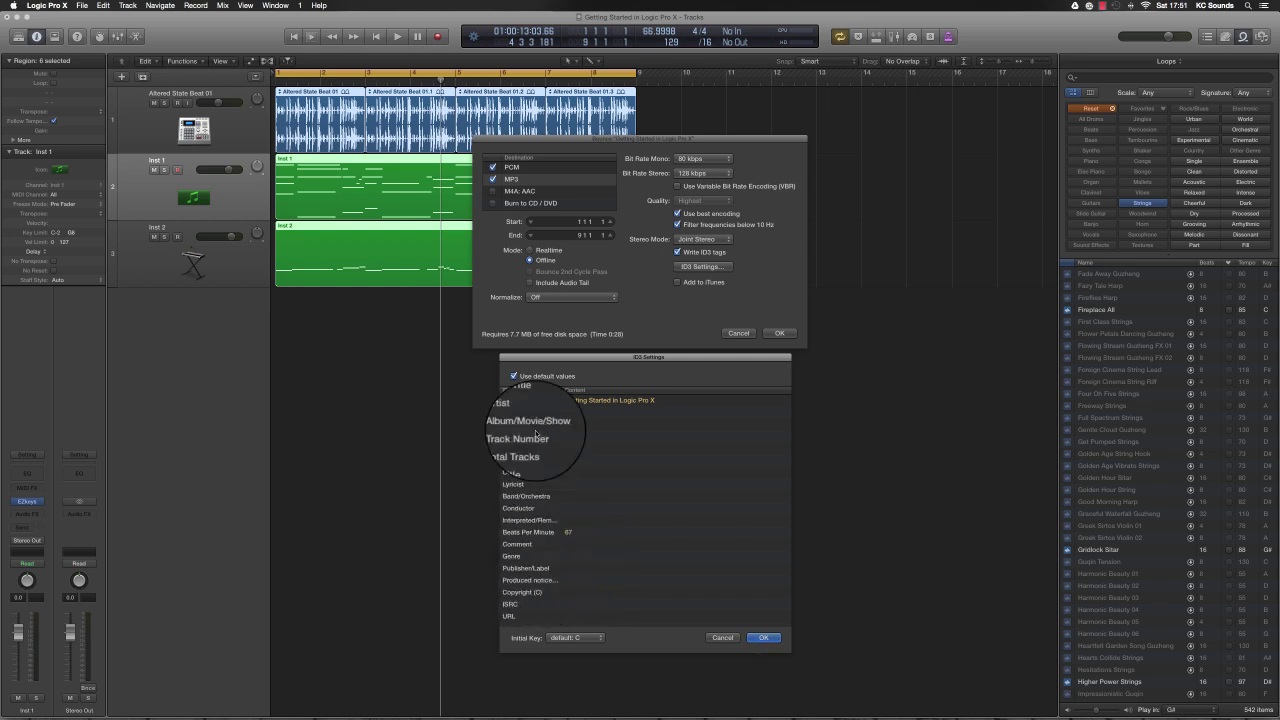
click(570, 640)
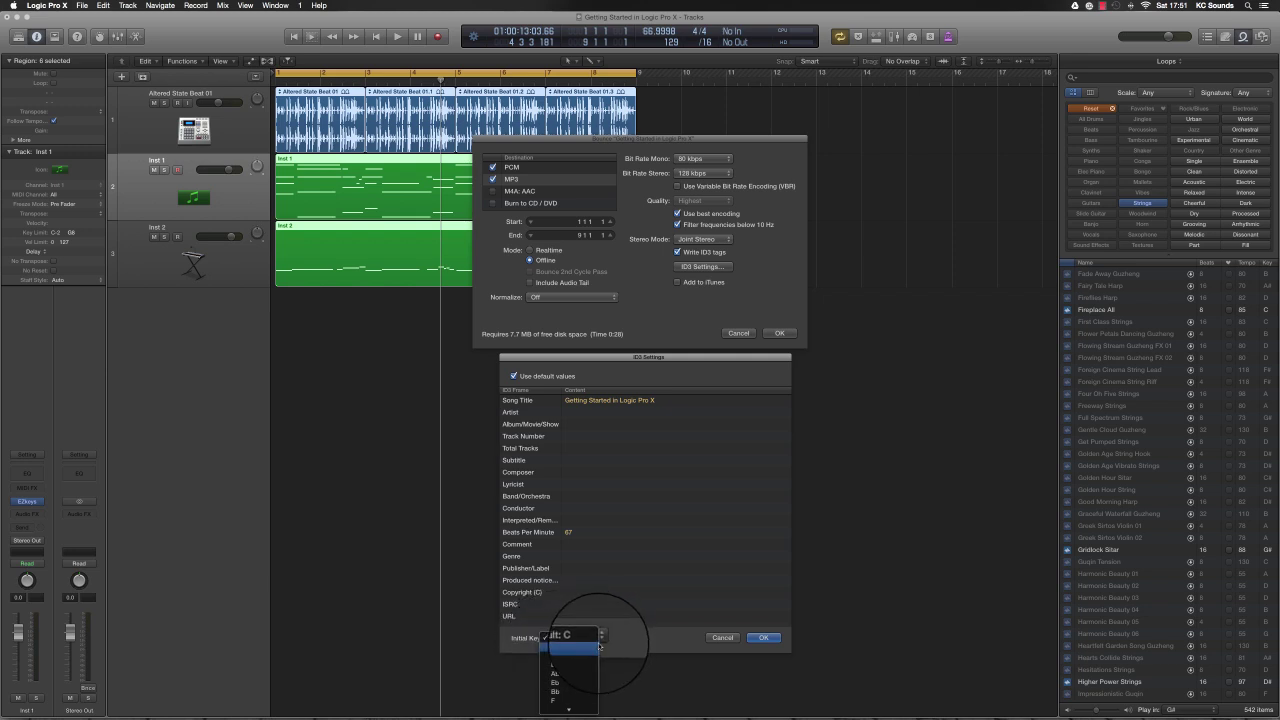
click(566, 637)
click(723, 638)
- Turn off ID3 tags and MP3, keep only PCM checked, and untick Add to iTunes
click(677, 252)
click(492, 167)
click(516, 179)
click(482, 180)
click(492, 167)
click(677, 254)
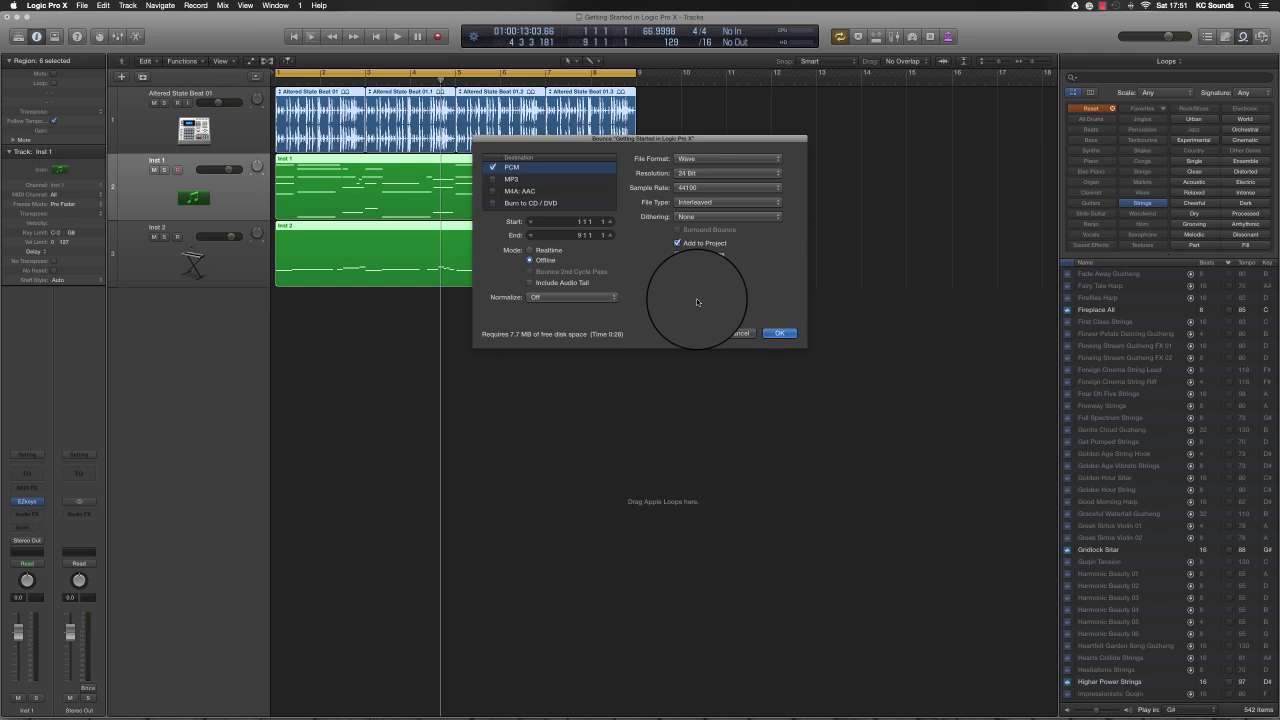
- Start a realtime bounce to the Bounces folder, appending a producer credit to the project file name
click(531, 253)
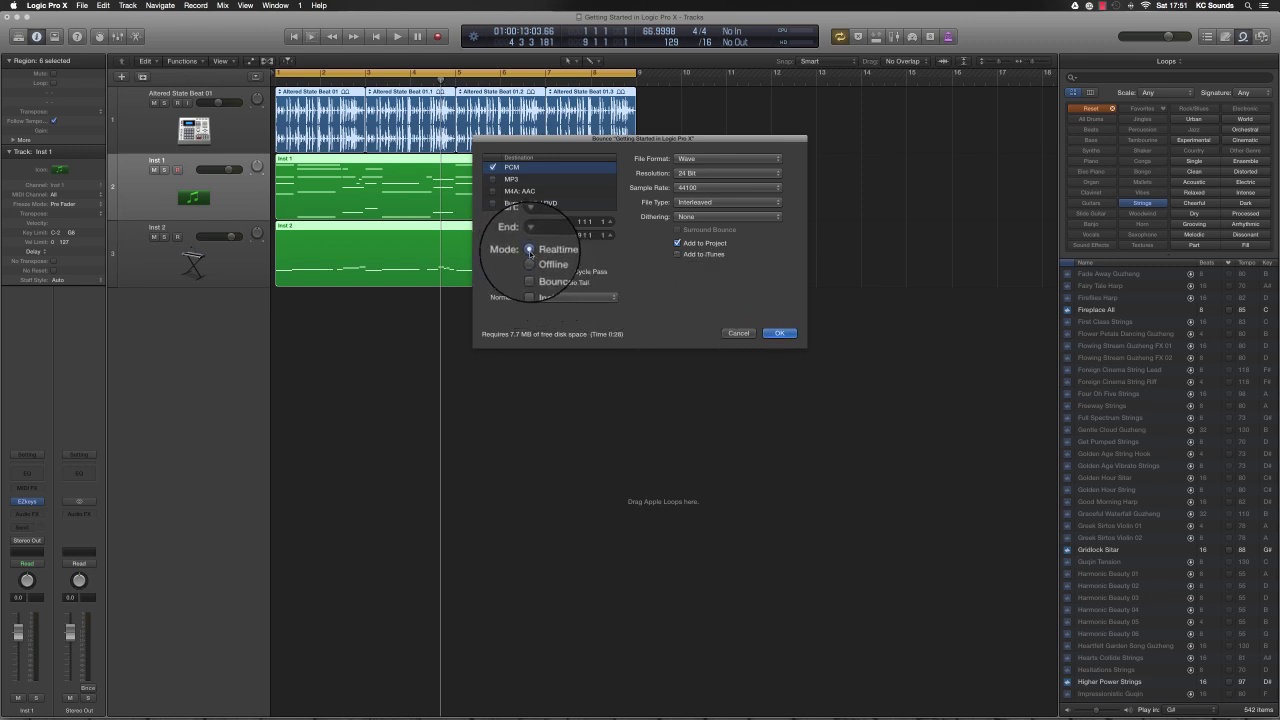
click(779, 333)
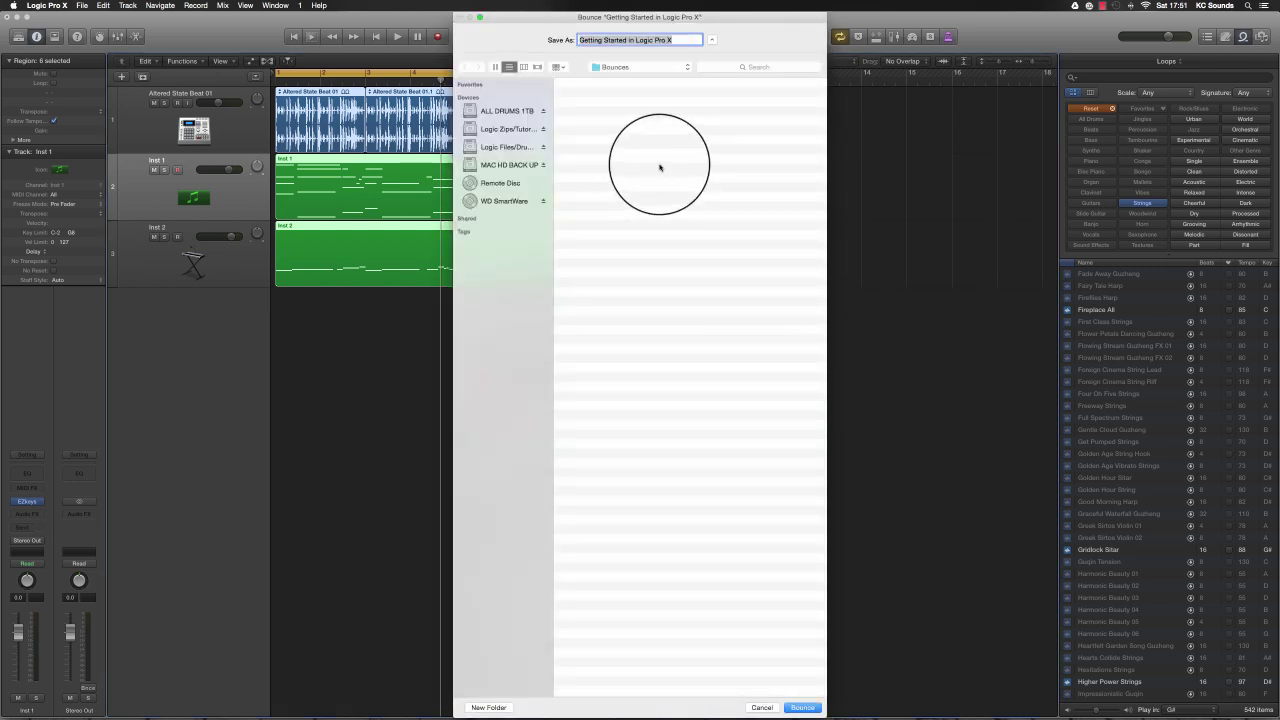
triple_click(680, 40)
click(681, 40)
text(- Prod. by KC Sounds)
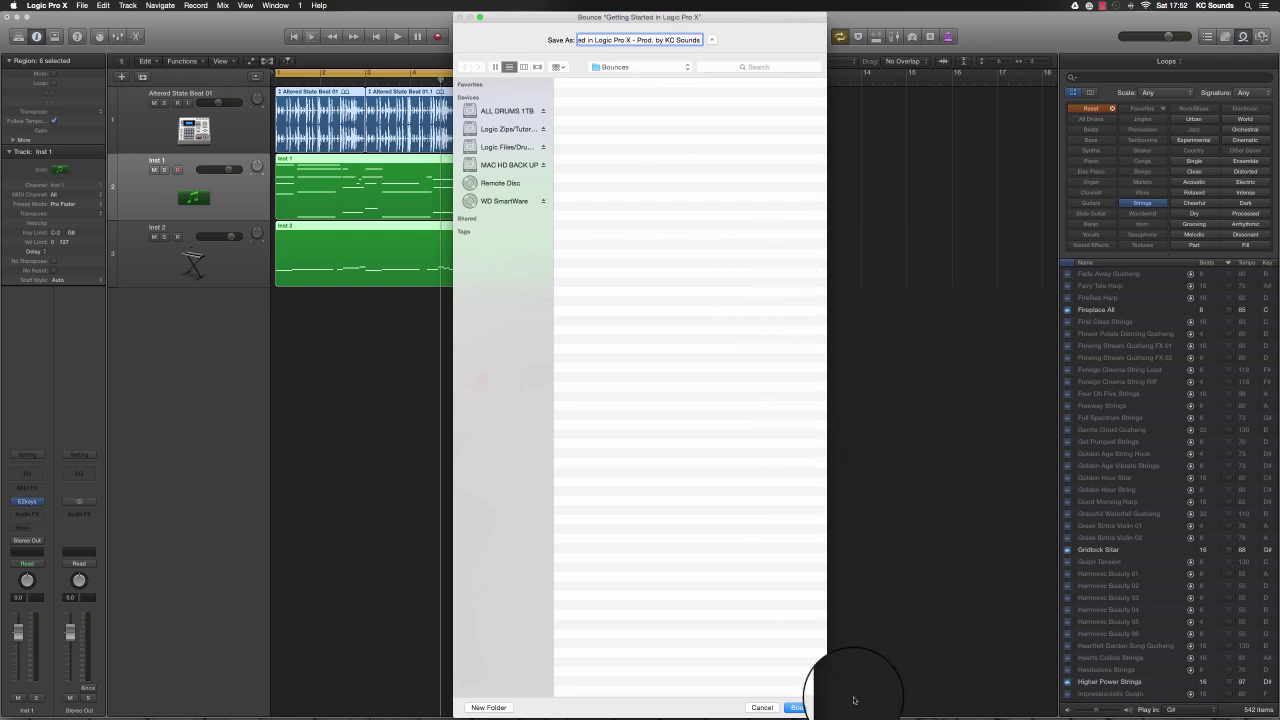
click(811, 708)
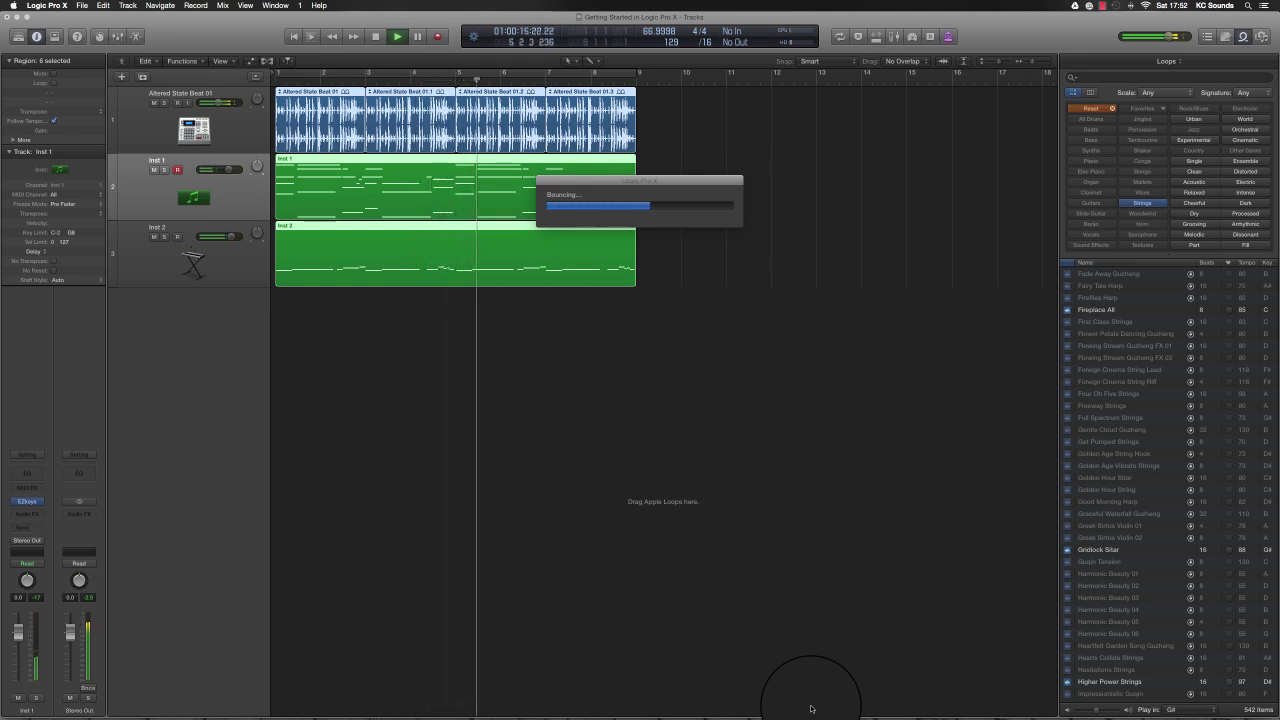
- After the bounce finishes, shorten the cycle range so it ends at bar 5
drag(634, 72, 457, 157)
drag(458, 74, 453, 72)
- Bounce bars 1–5 with the same PCM settings into the Bounces folder
key(super+b)
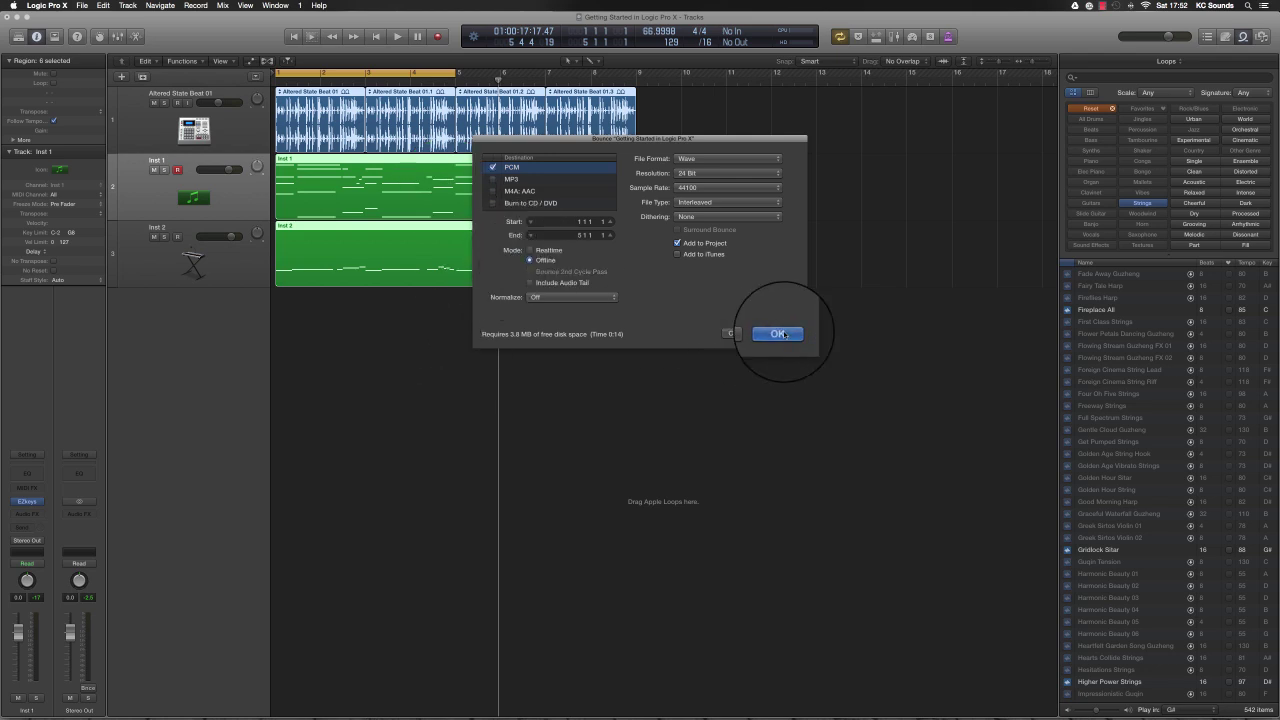
click(779, 334)
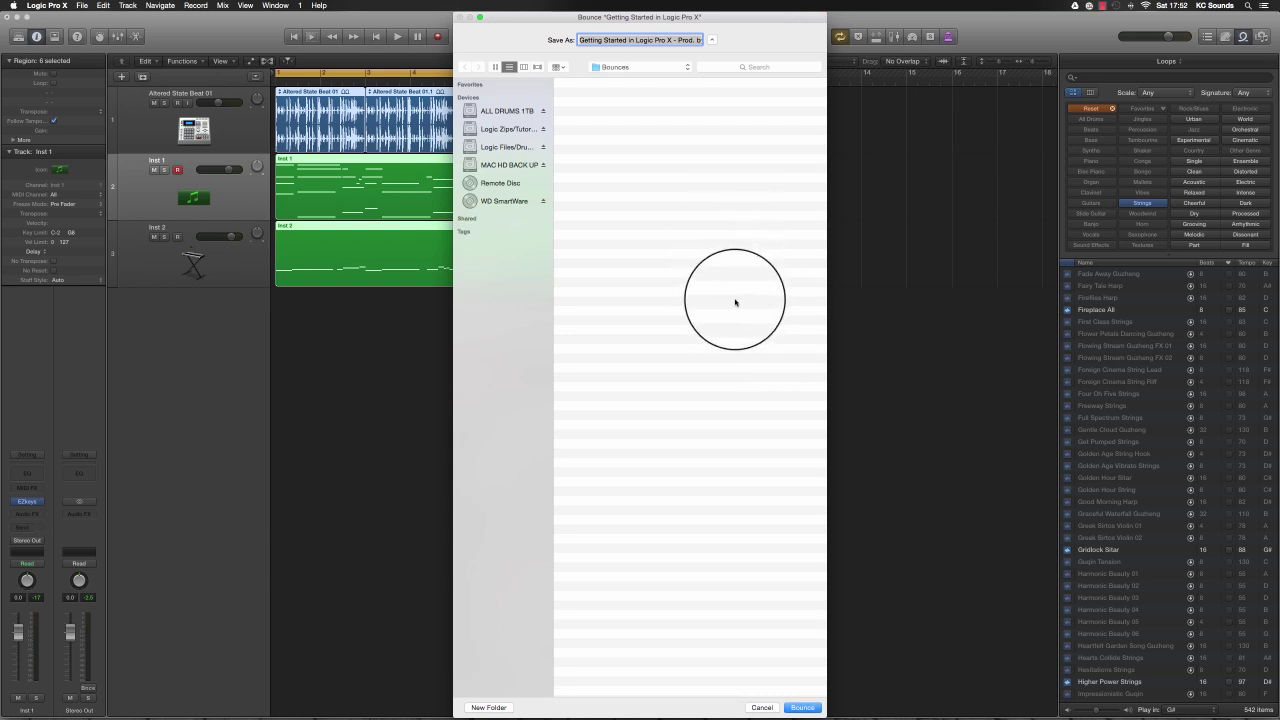
click(802, 707)
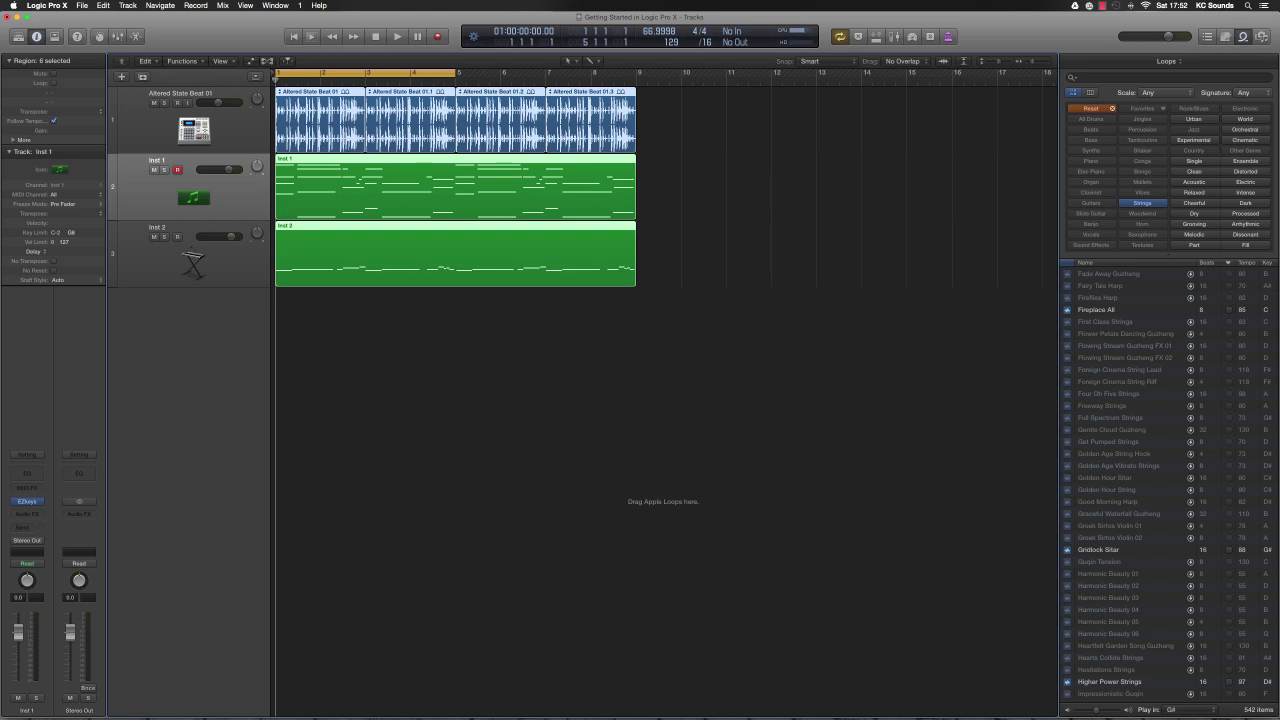
- Resize the track lane heights with Cmd+Up/Down, leaving them slightly shorter
key(super+Up)
key(super+Down)
key(super+Down)
key(super+Down)
key(super+Up)
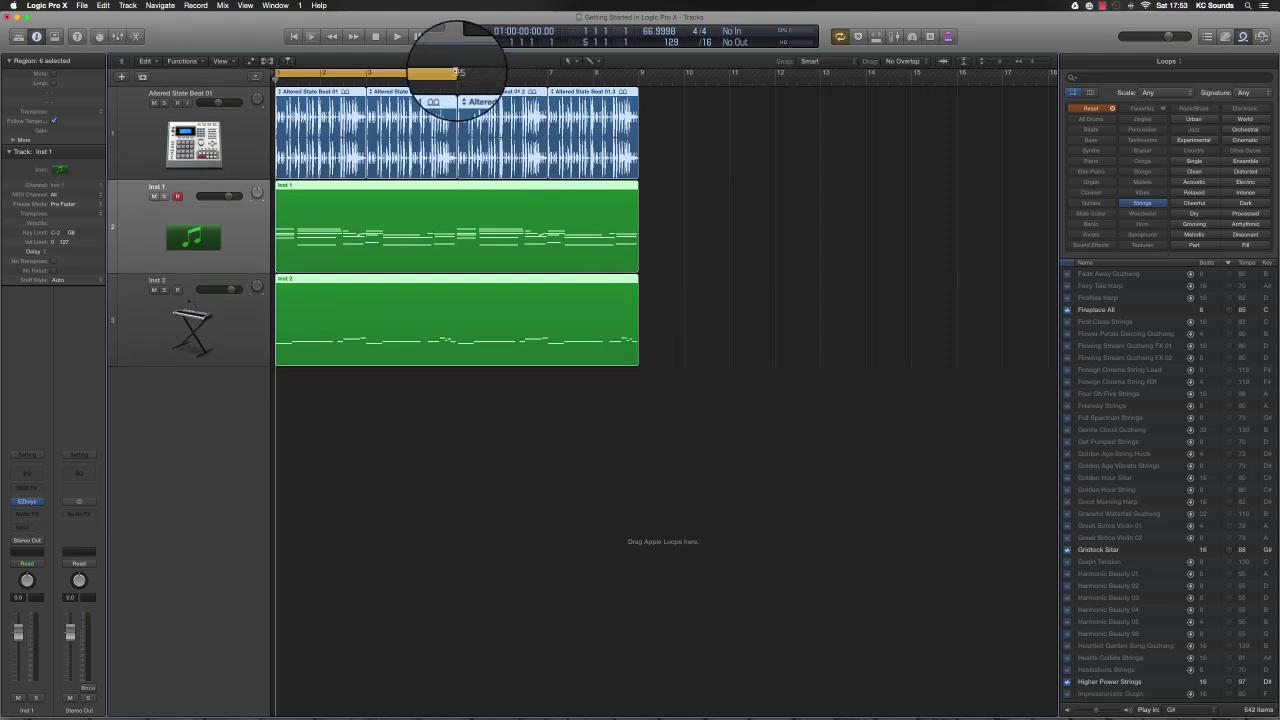